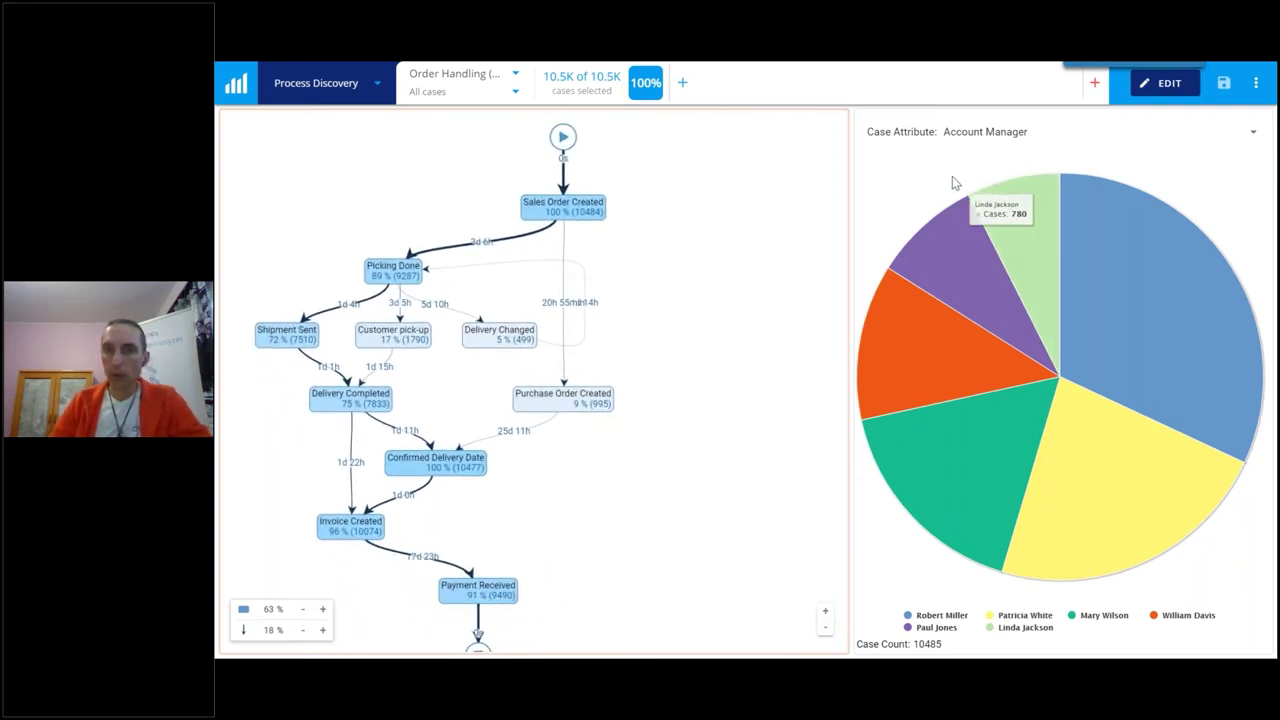
- Open the process flowchart's settings and show the Case Count KPI on flows
right_click(729, 206)
left_click(772, 248)
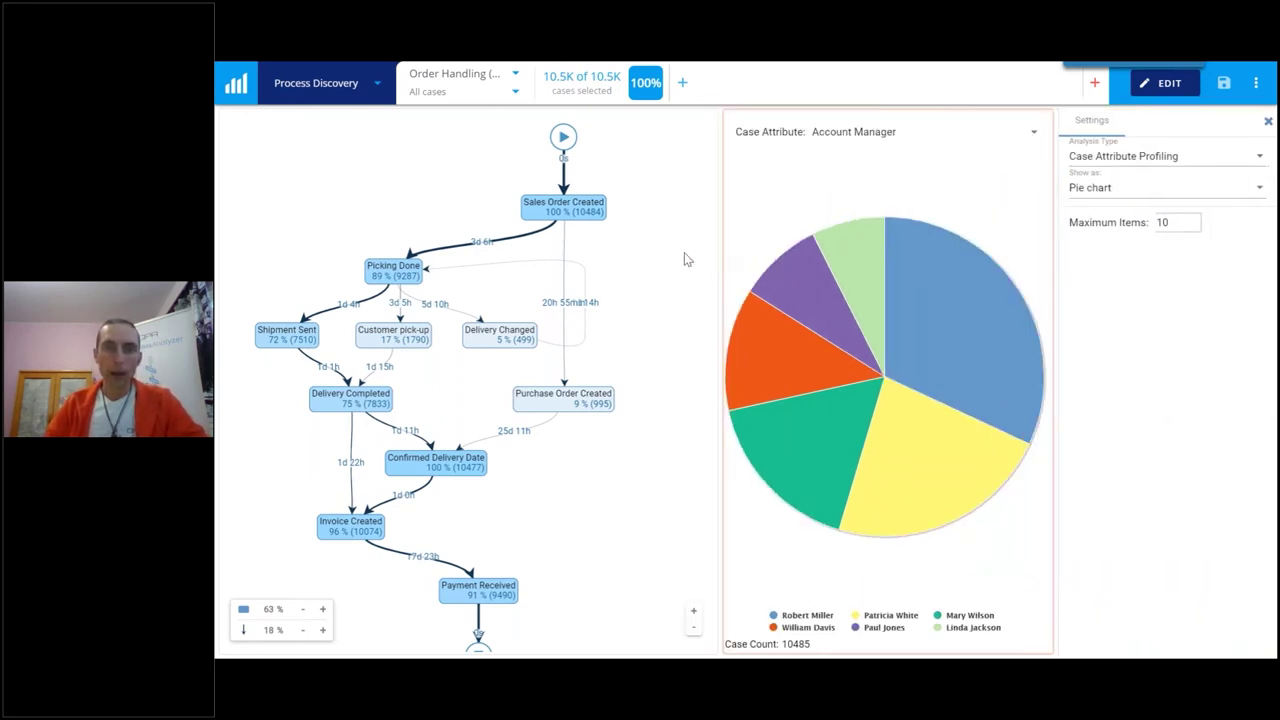
left_click(684, 252)
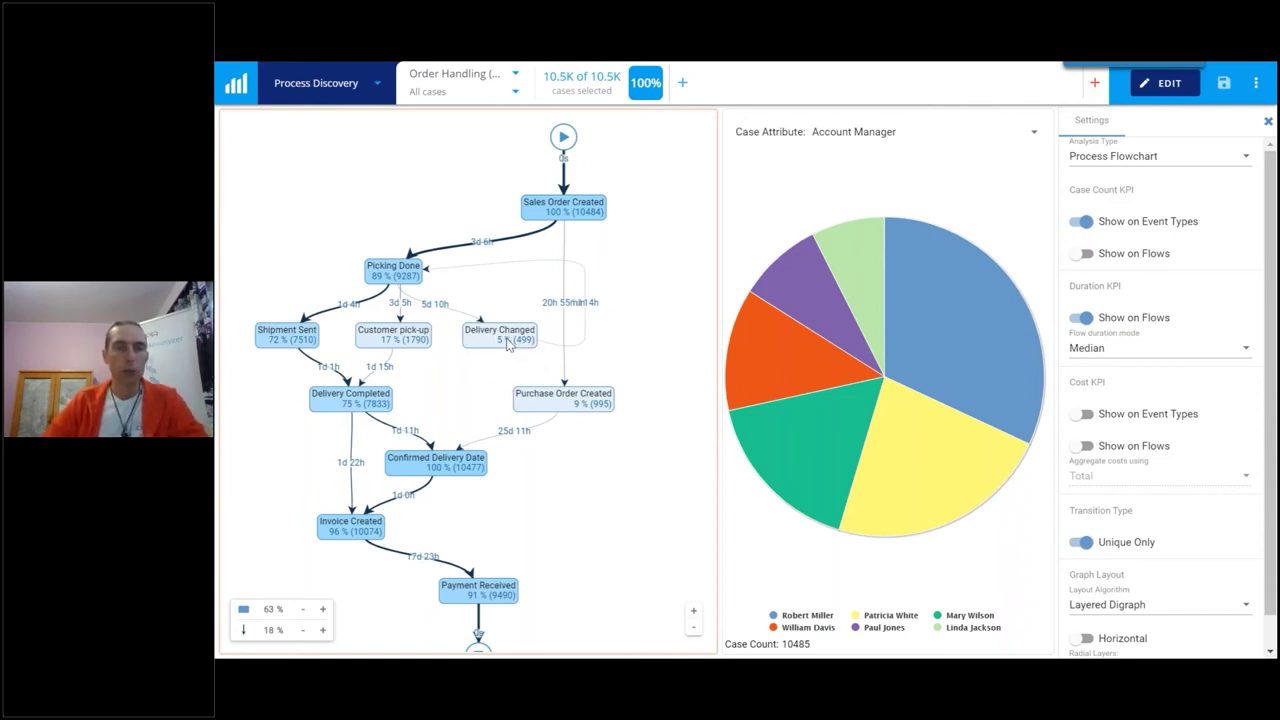
left_click(1099, 255)
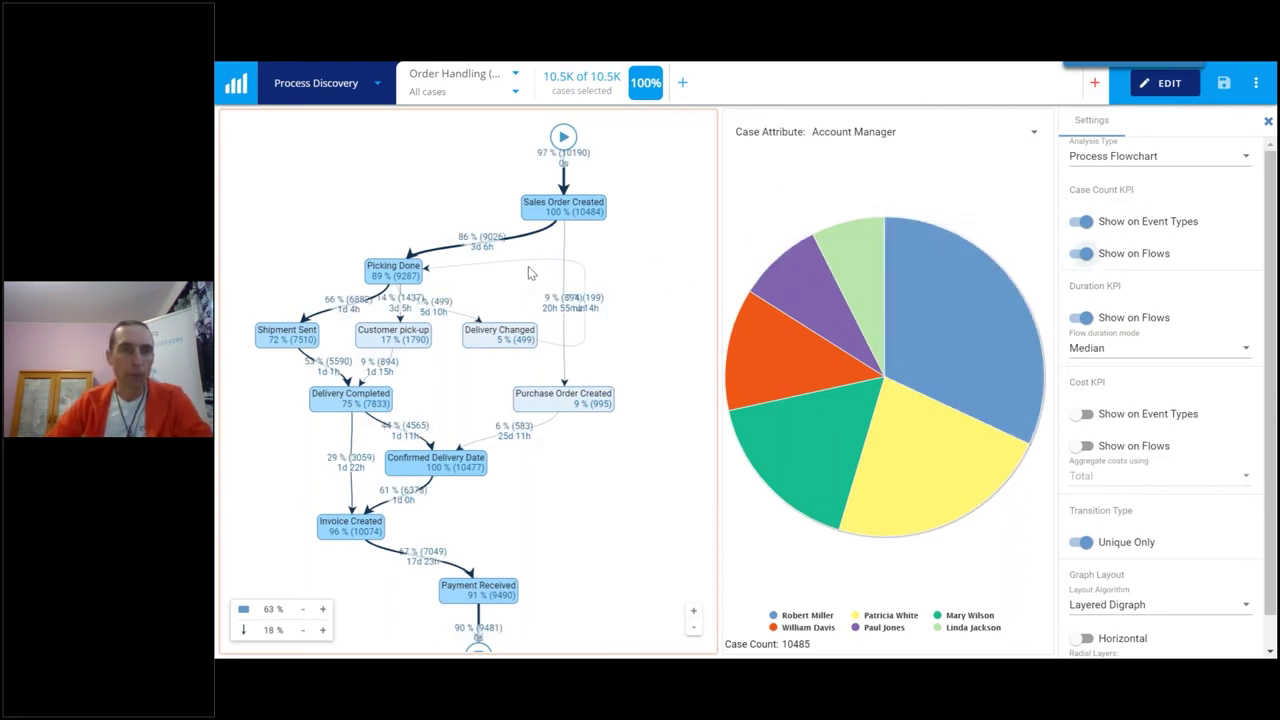
- Inspect the cases flowing from Delivery Changed to Picking Done and the available flow duration modes
left_click(590, 303)
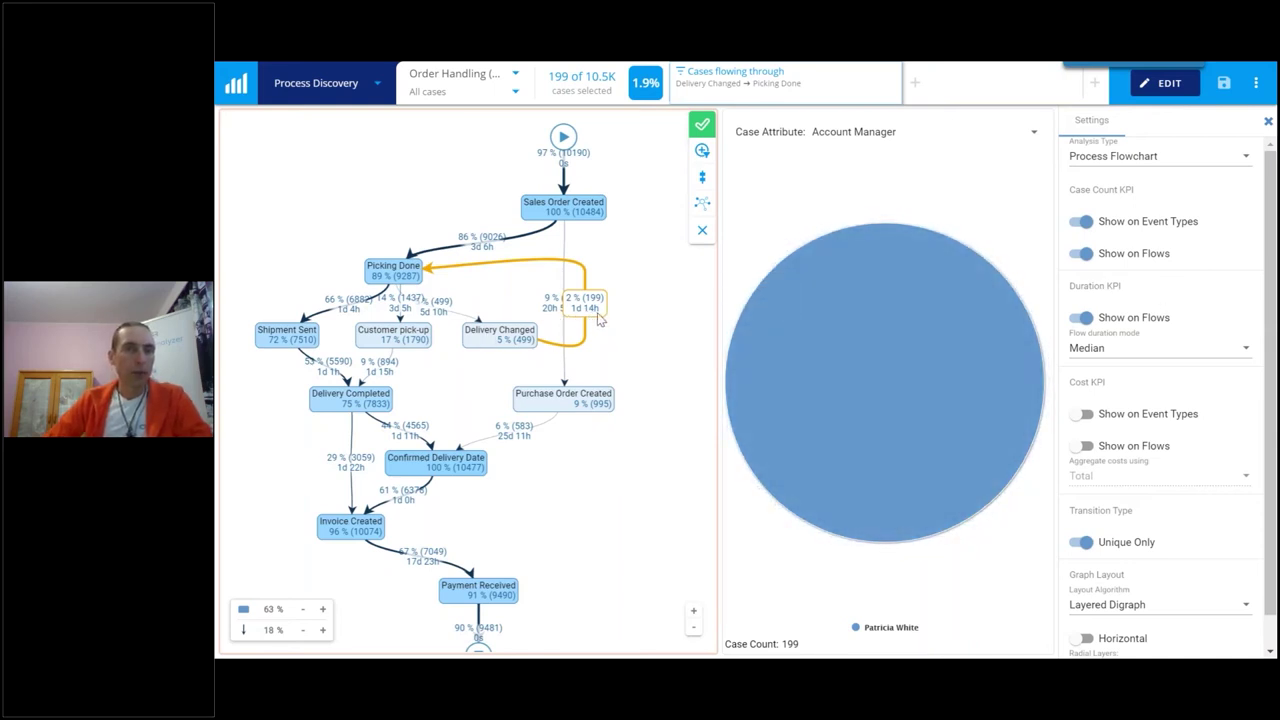
left_click(1110, 350)
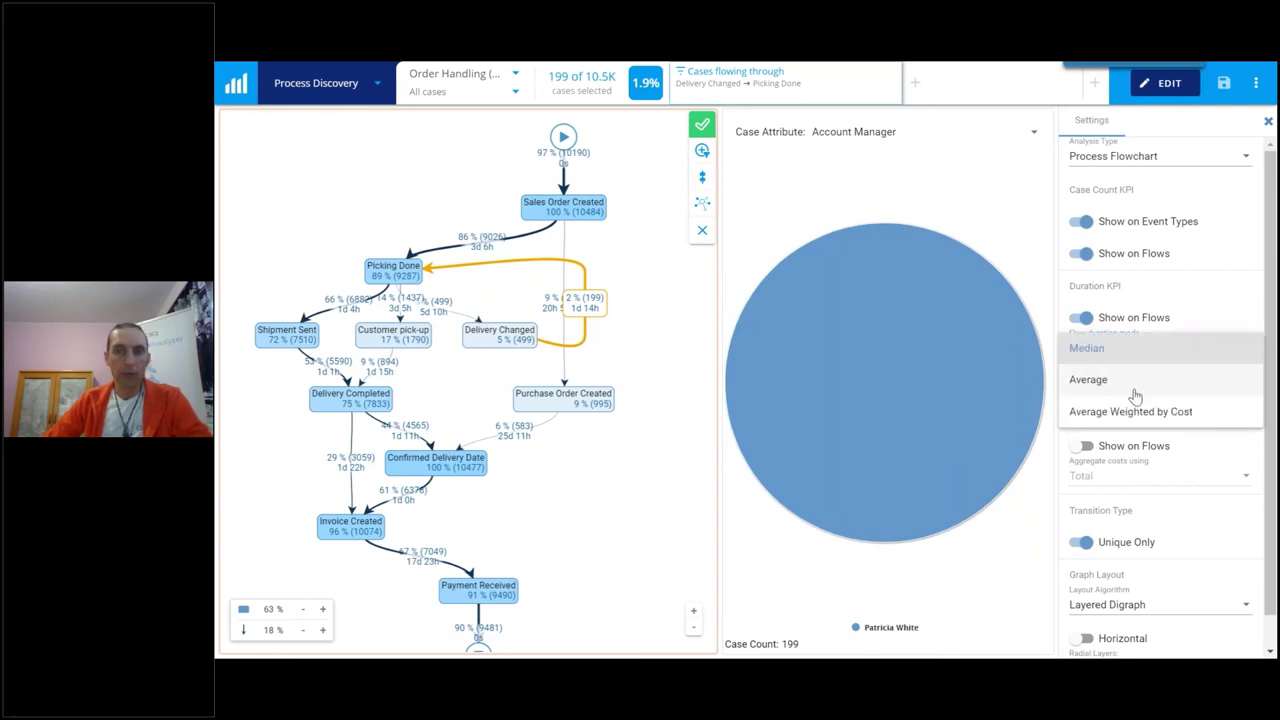
left_click(1192, 302)
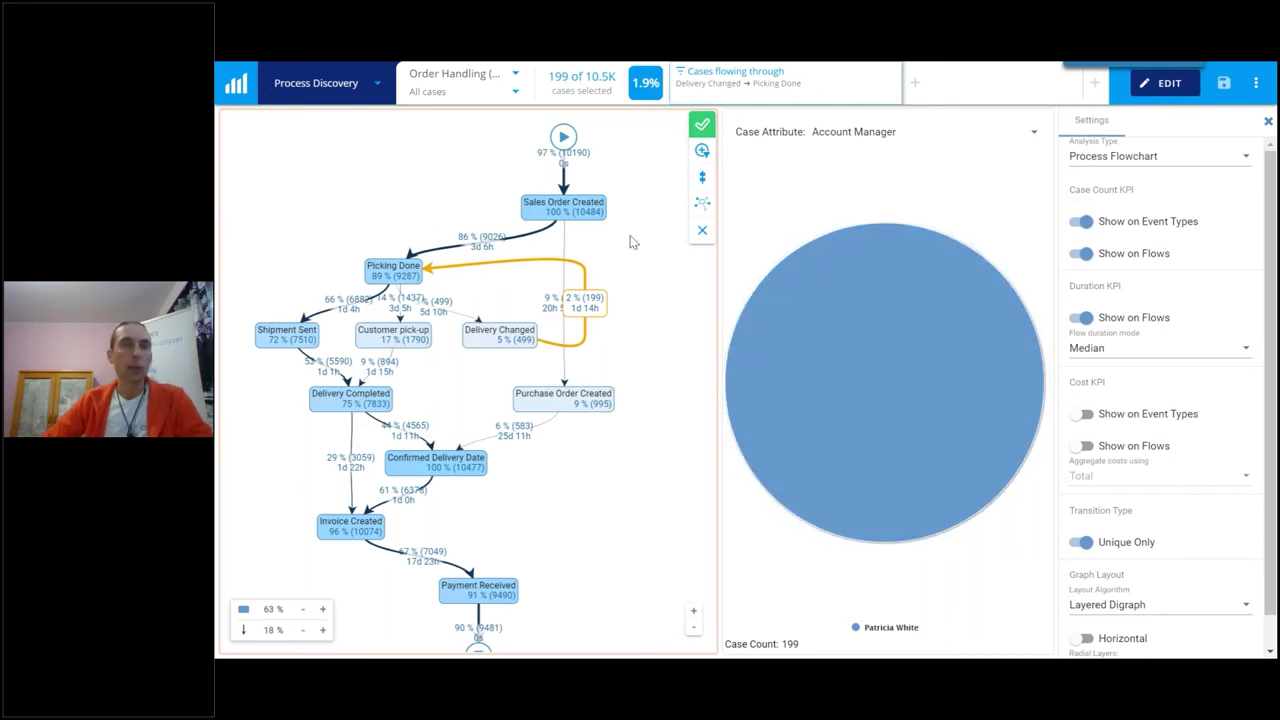
left_click(628, 254)
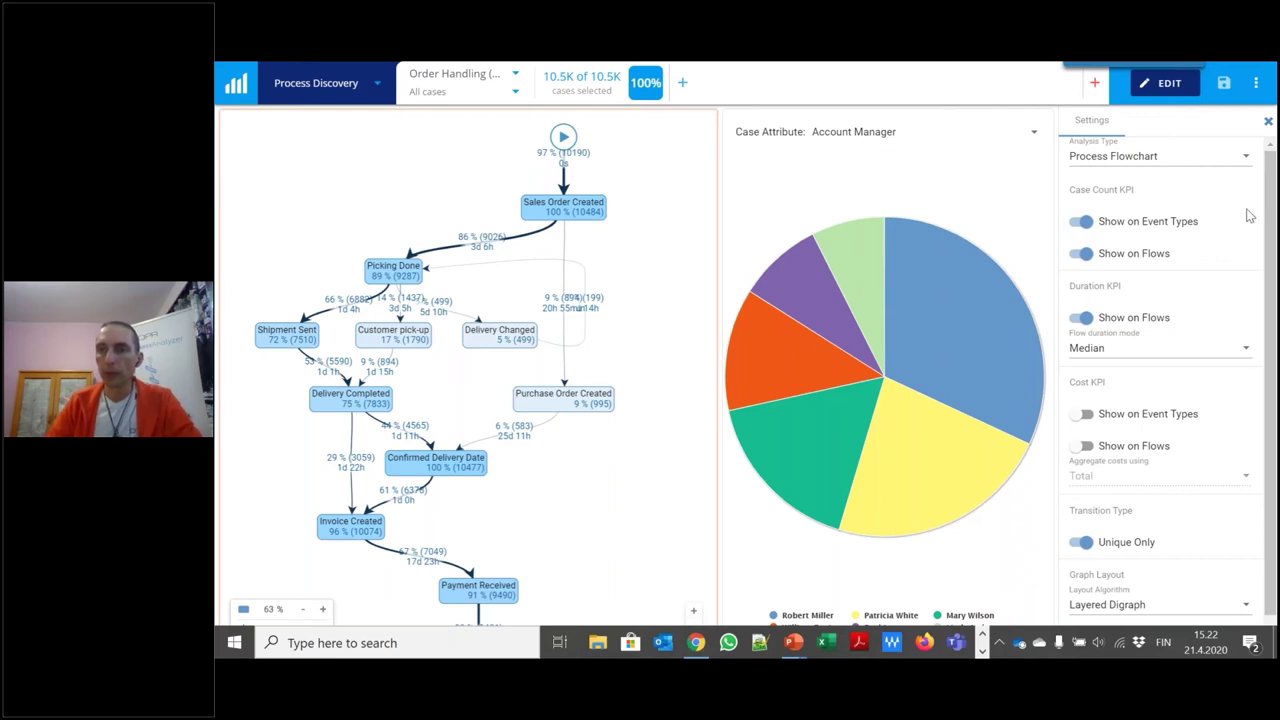
- Close the analysis settings and open the ChartView dashboard
left_click(1007, 195)
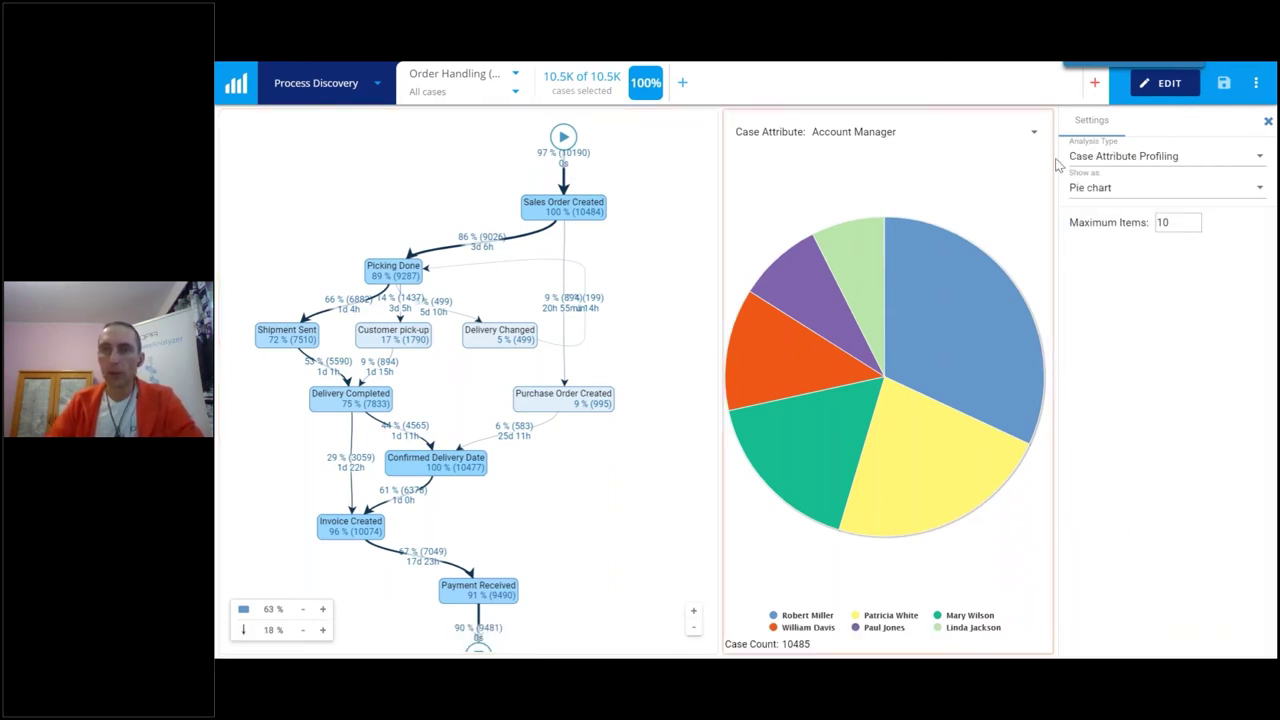
left_click(1267, 121)
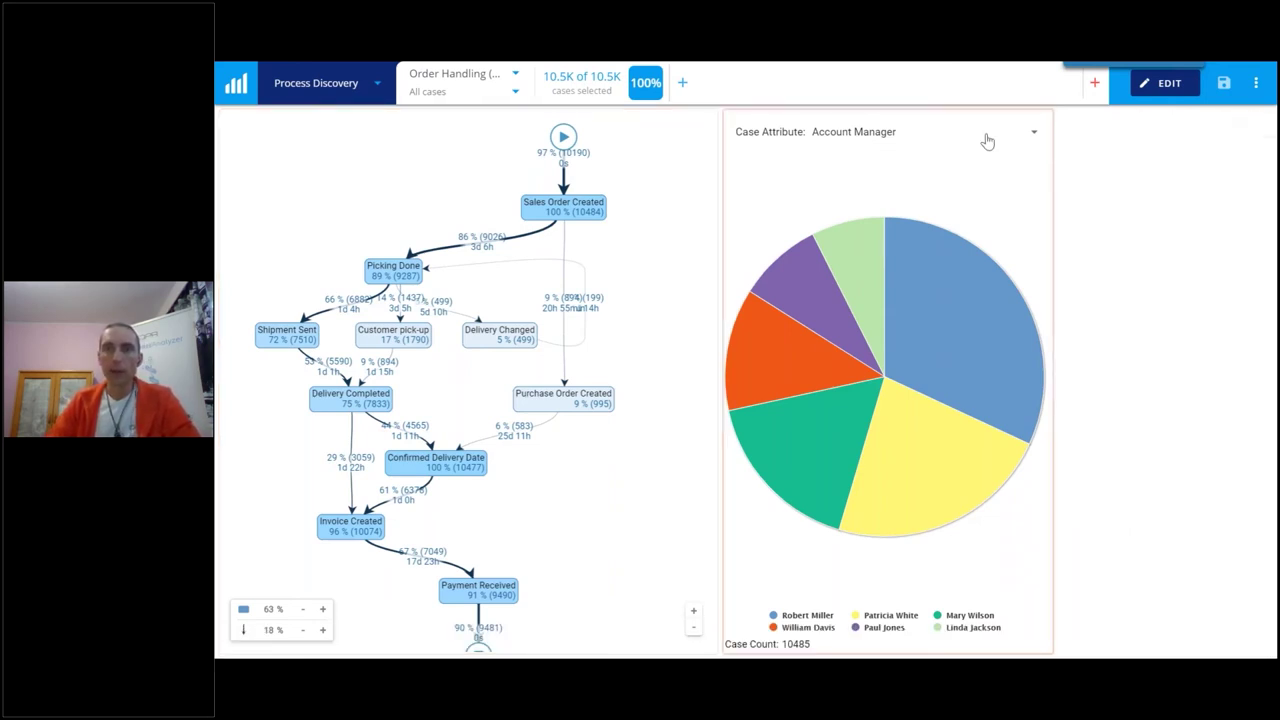
left_click(309, 88)
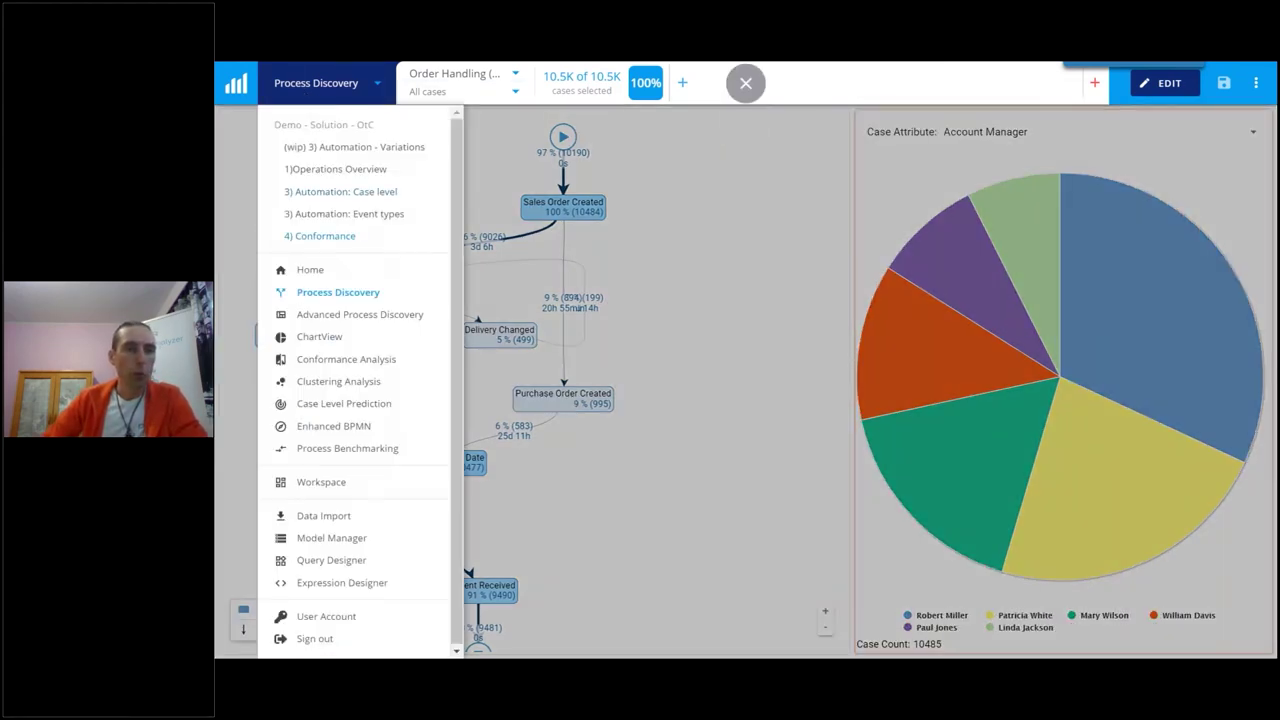
left_click(327, 338)
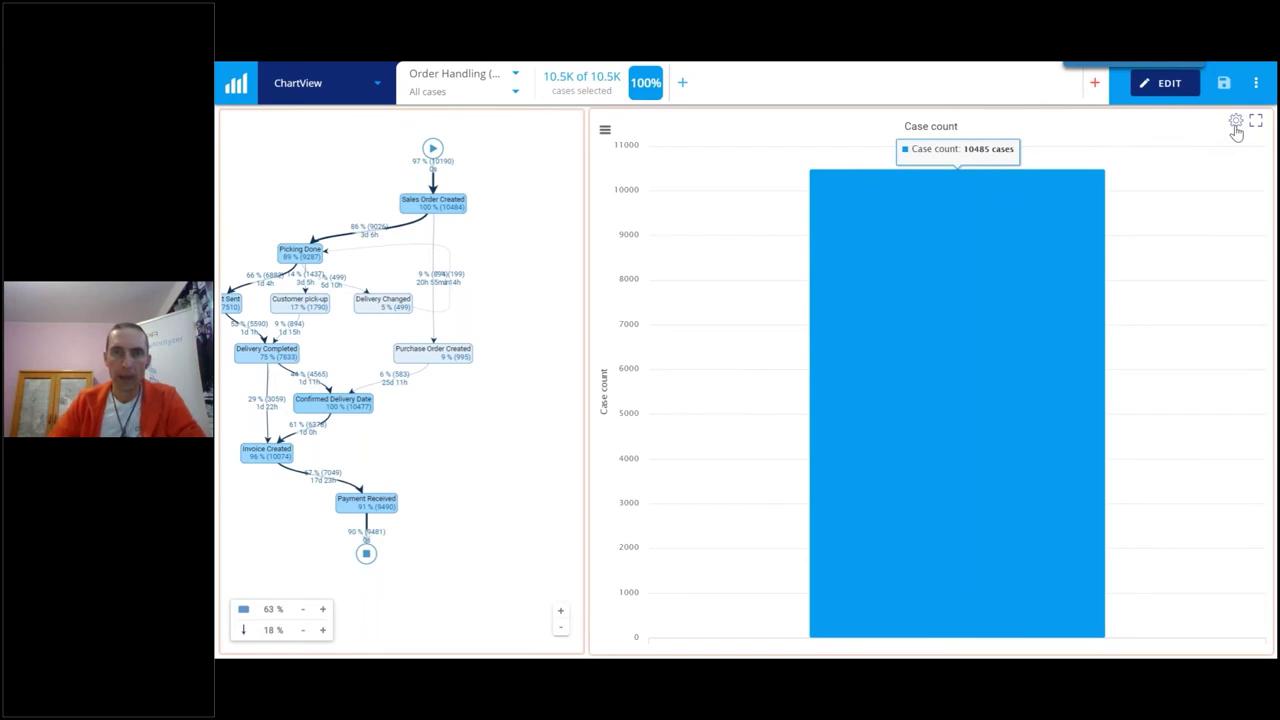
- Set the case count chart's X-axis dimension to the case attribute Region and close the chart settings
left_click(1236, 123)
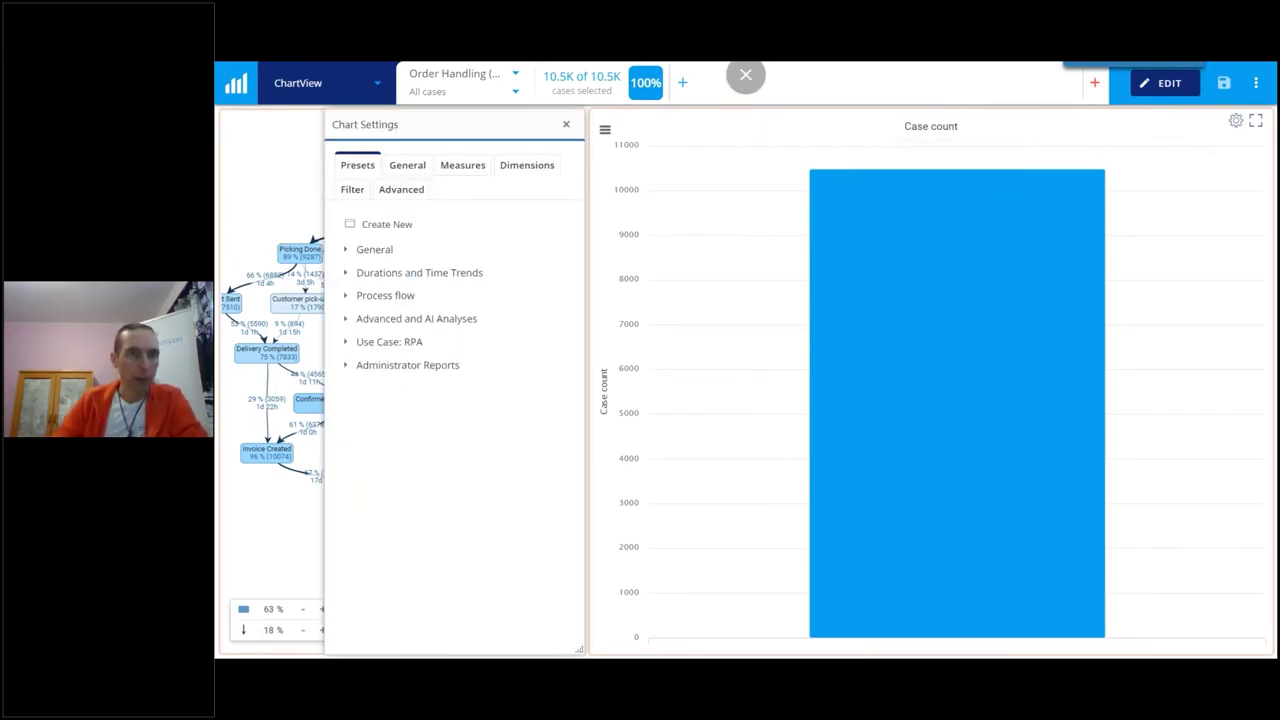
left_click(504, 168)
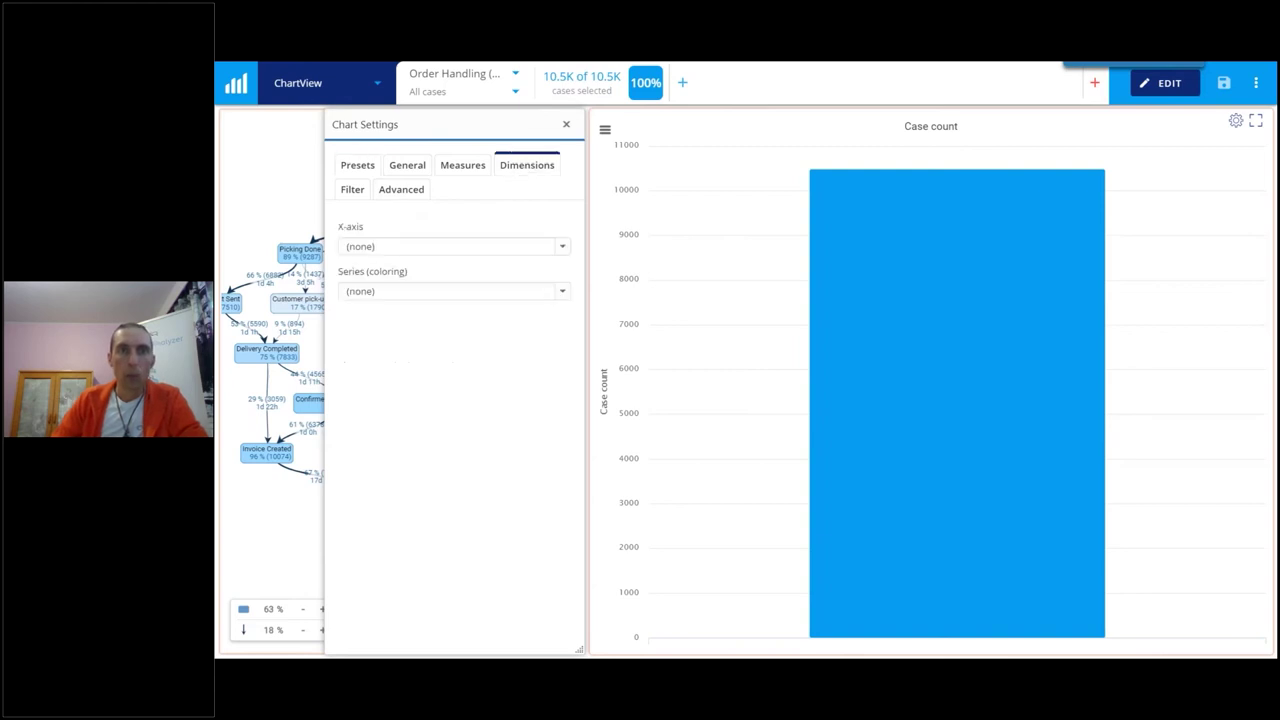
left_click(563, 249)
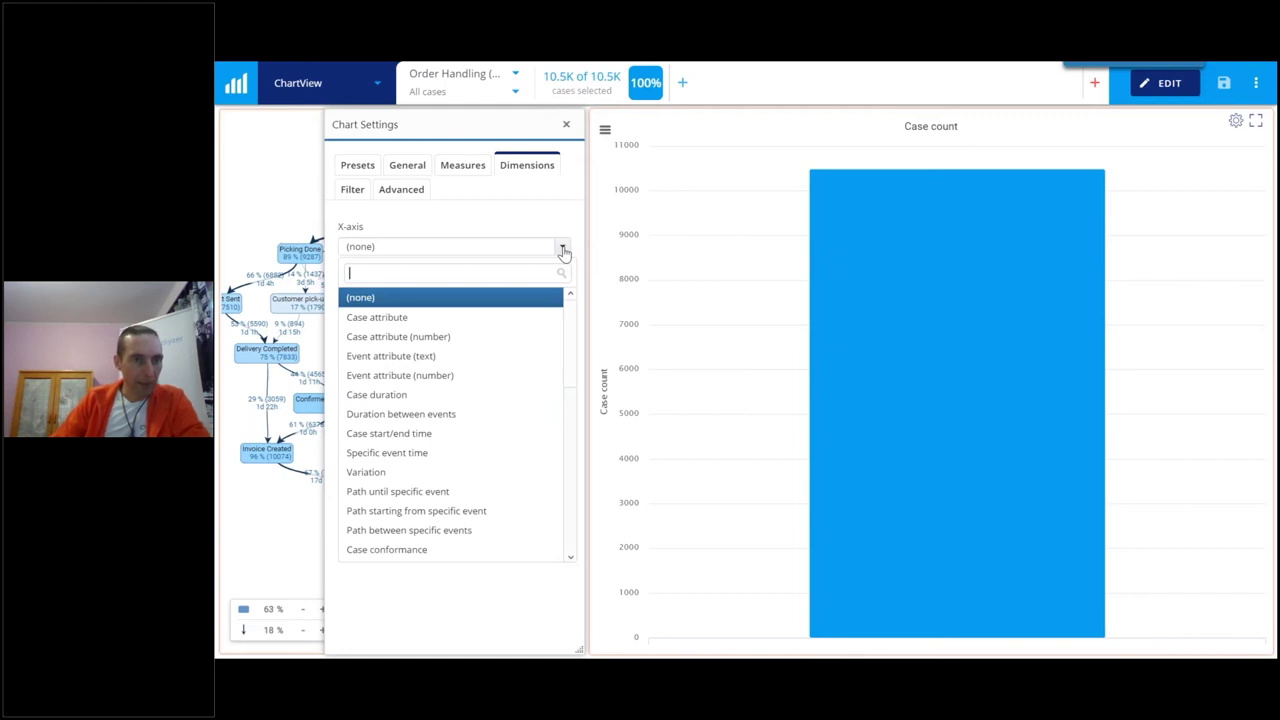
left_click(412, 318)
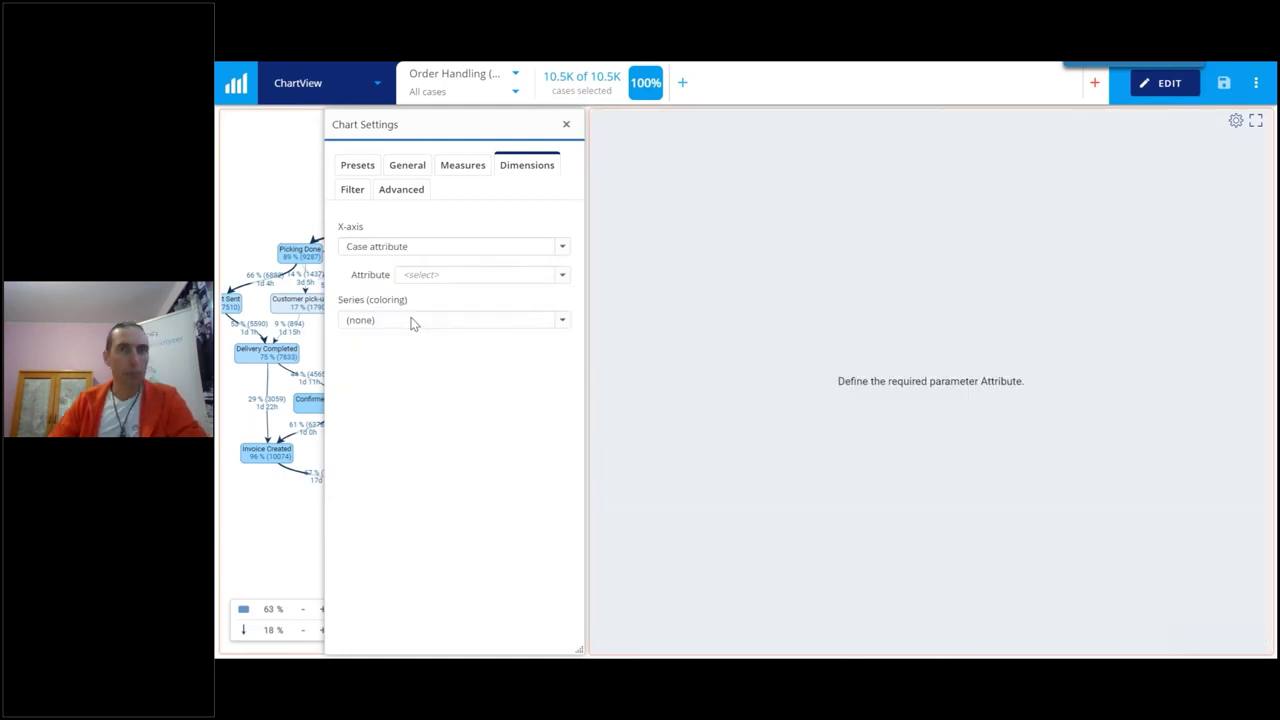
left_click(452, 276)
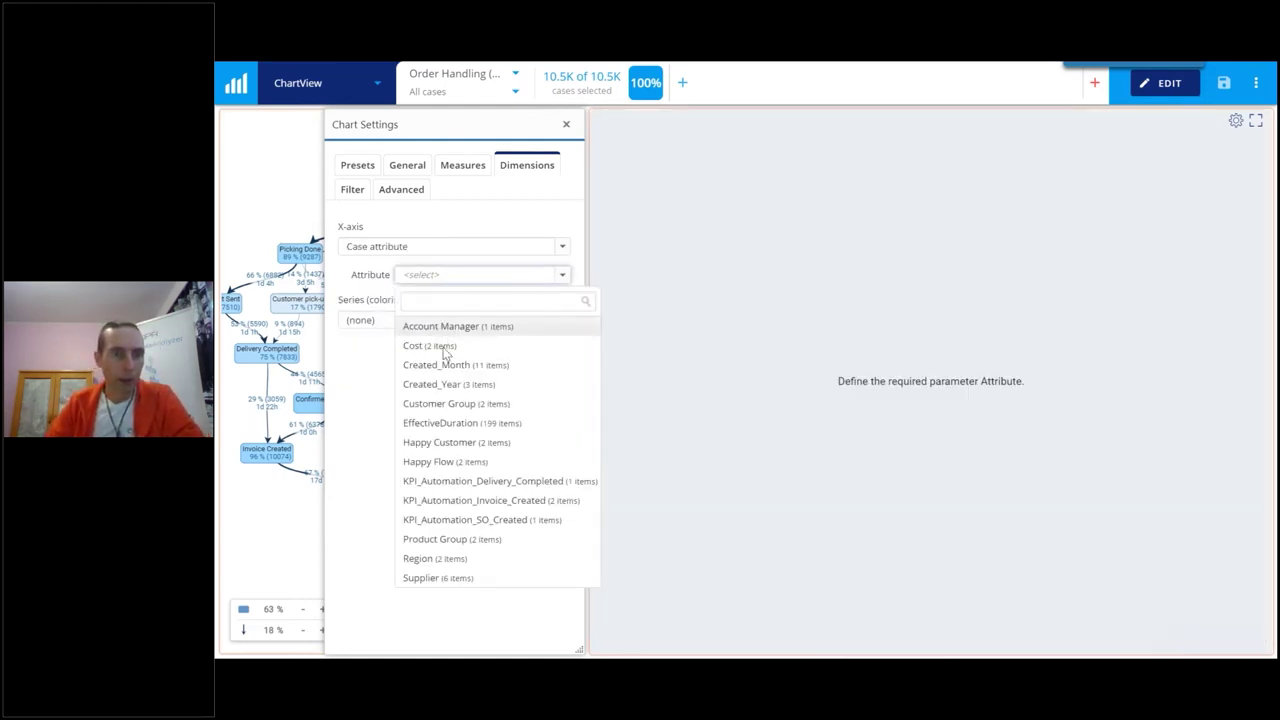
left_click(437, 560)
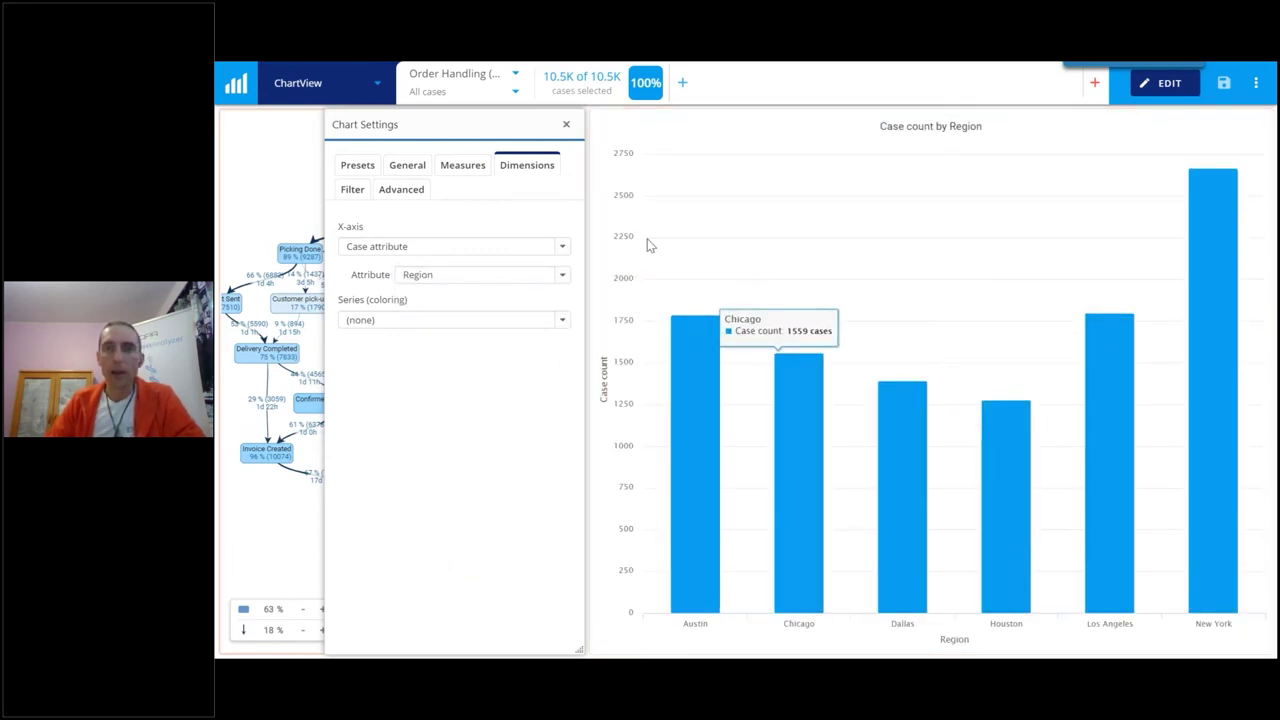
left_click(566, 124)
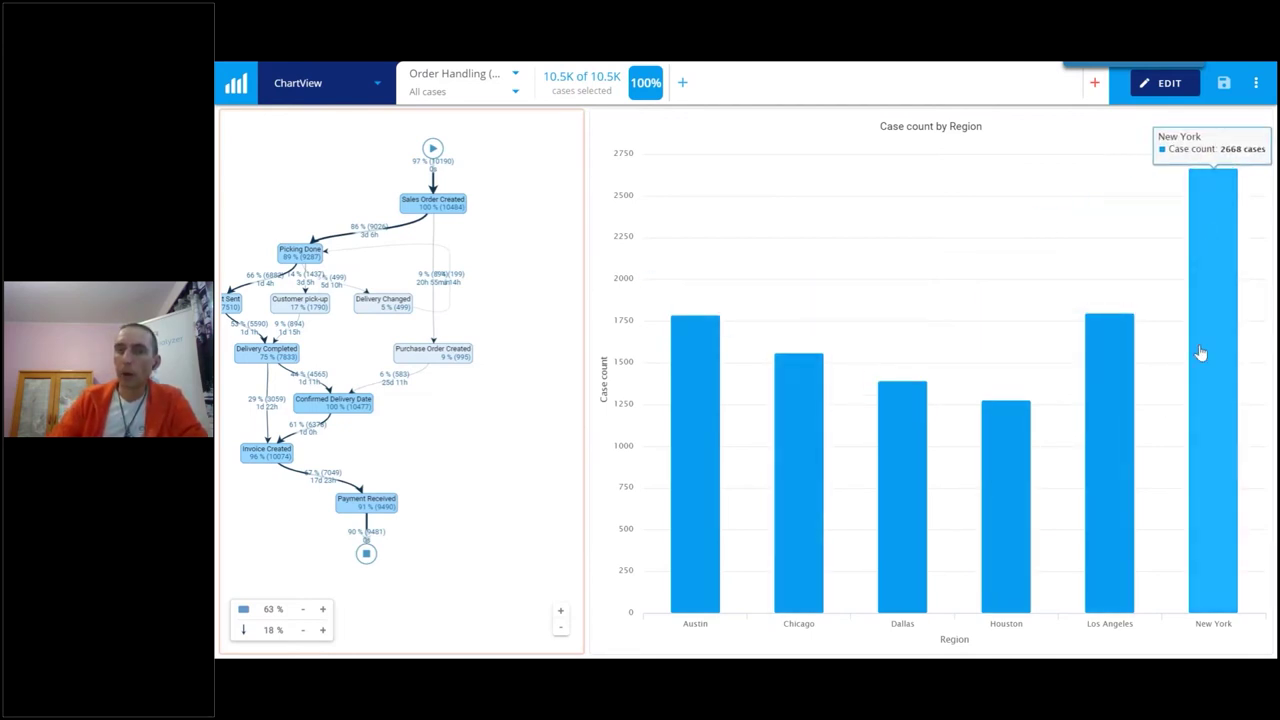
- Compare the Chicago region's cases with the remaining cases in the process flowchart
left_click(799, 397)
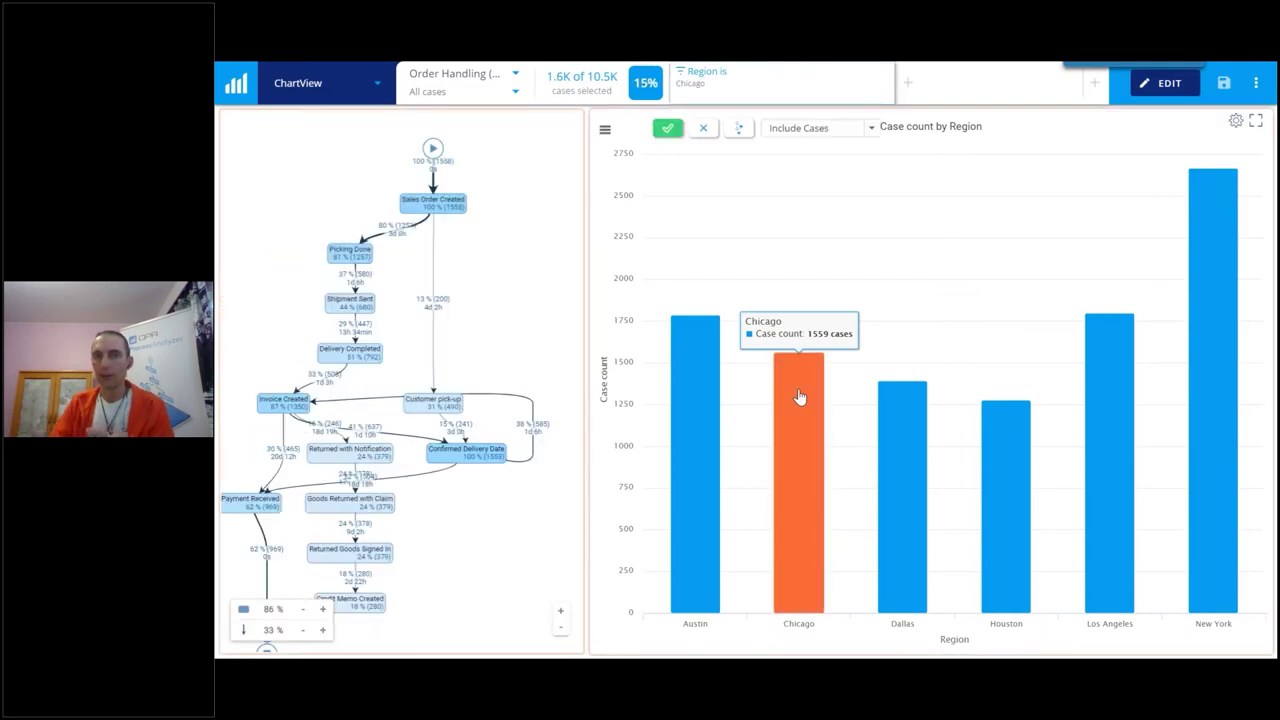
left_click(738, 129)
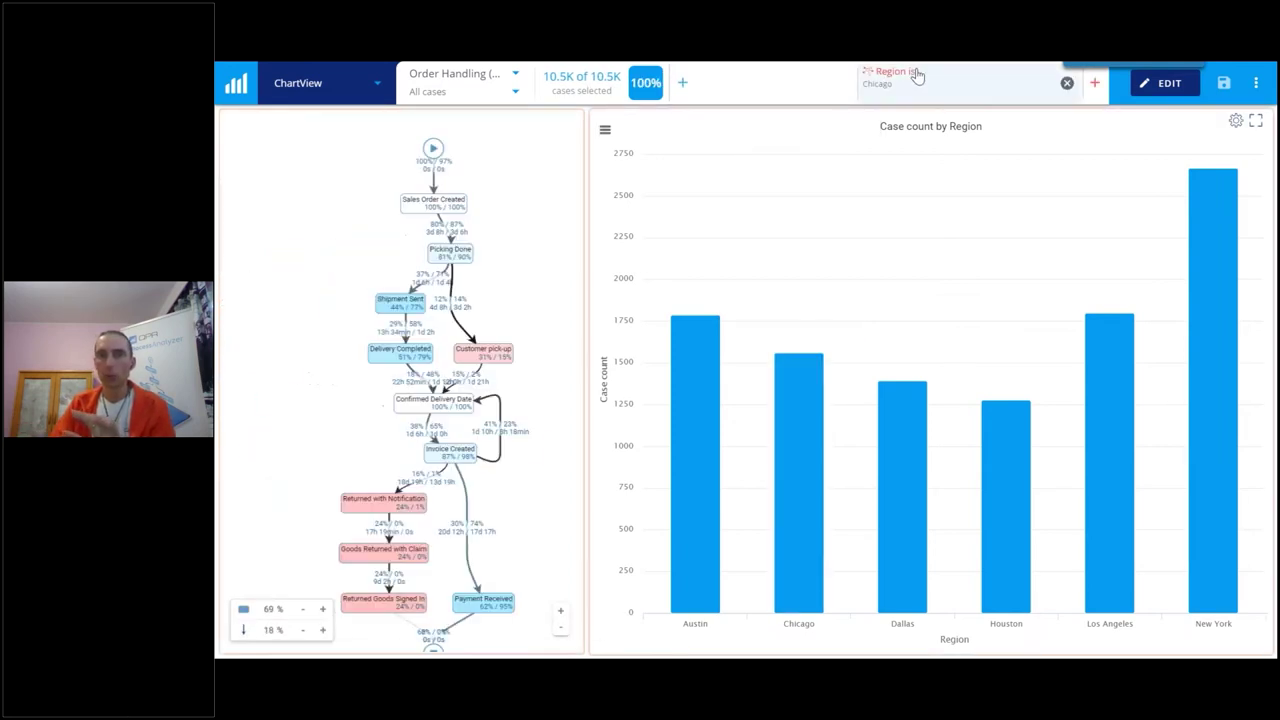
scroll(540, 250, "up", 3)
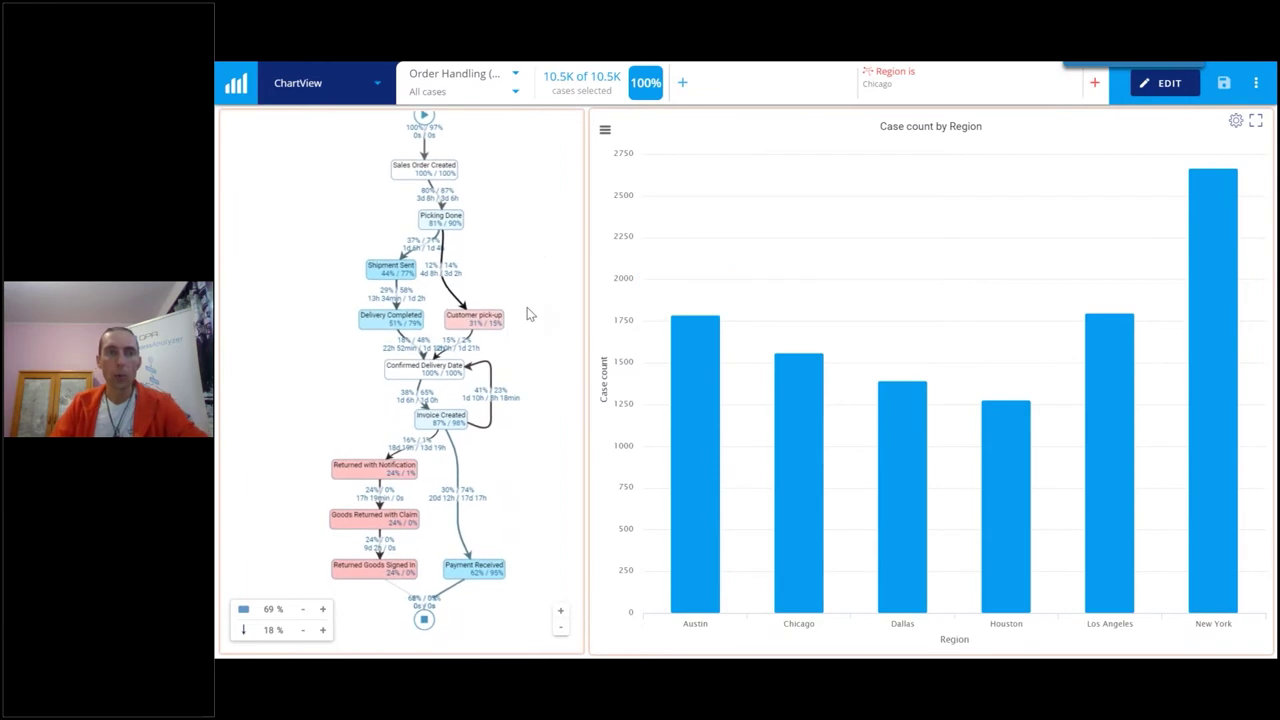
left_click_drag(493, 325, 506, 263)
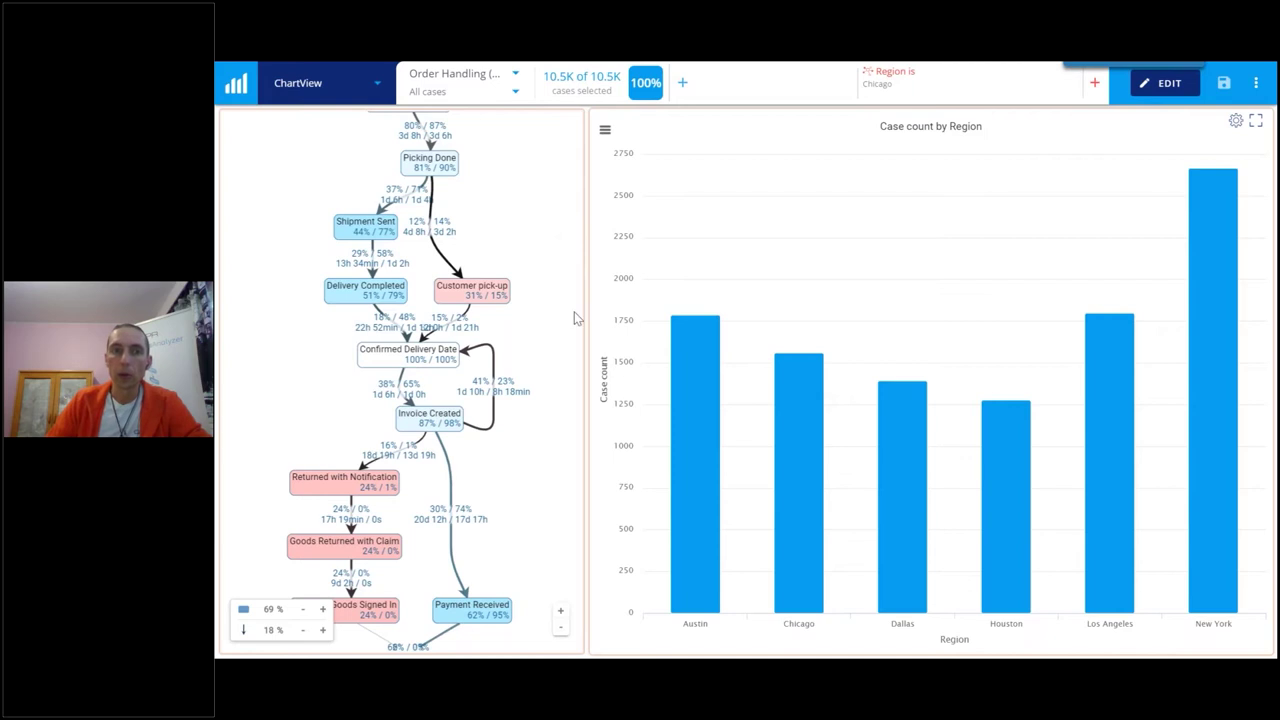
- Change the process flowchart to the analysis table listing case attribute values by their contribution to the Chicago selection
right_click(533, 216)
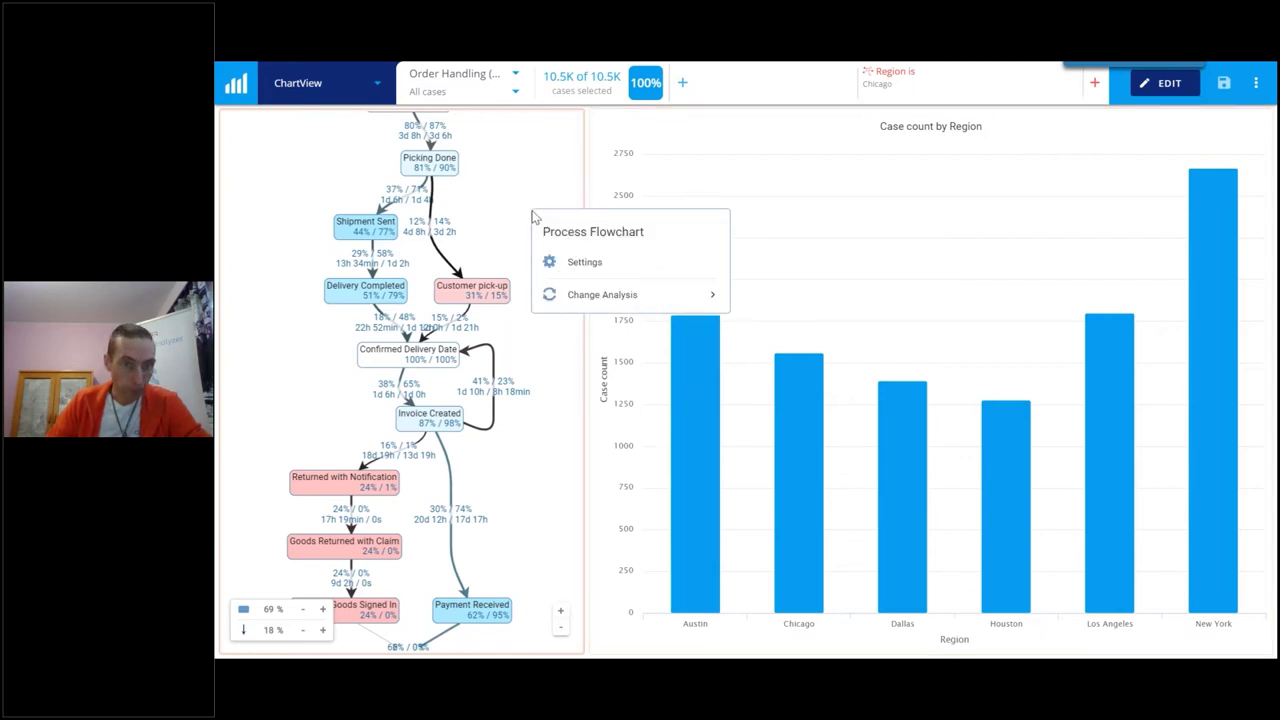
mouse_move(600, 294)
left_click(800, 472)
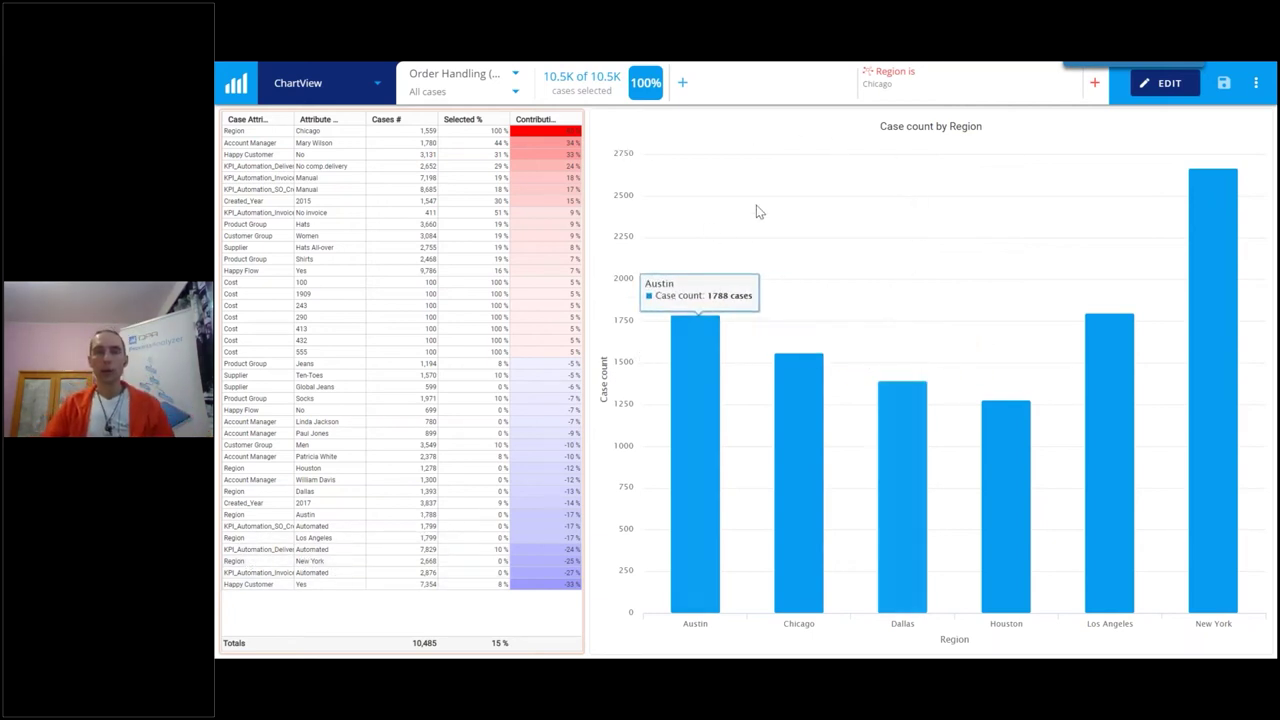
- Open the bar chart's settings and remove the Chicago region comparison
left_click(874, 251)
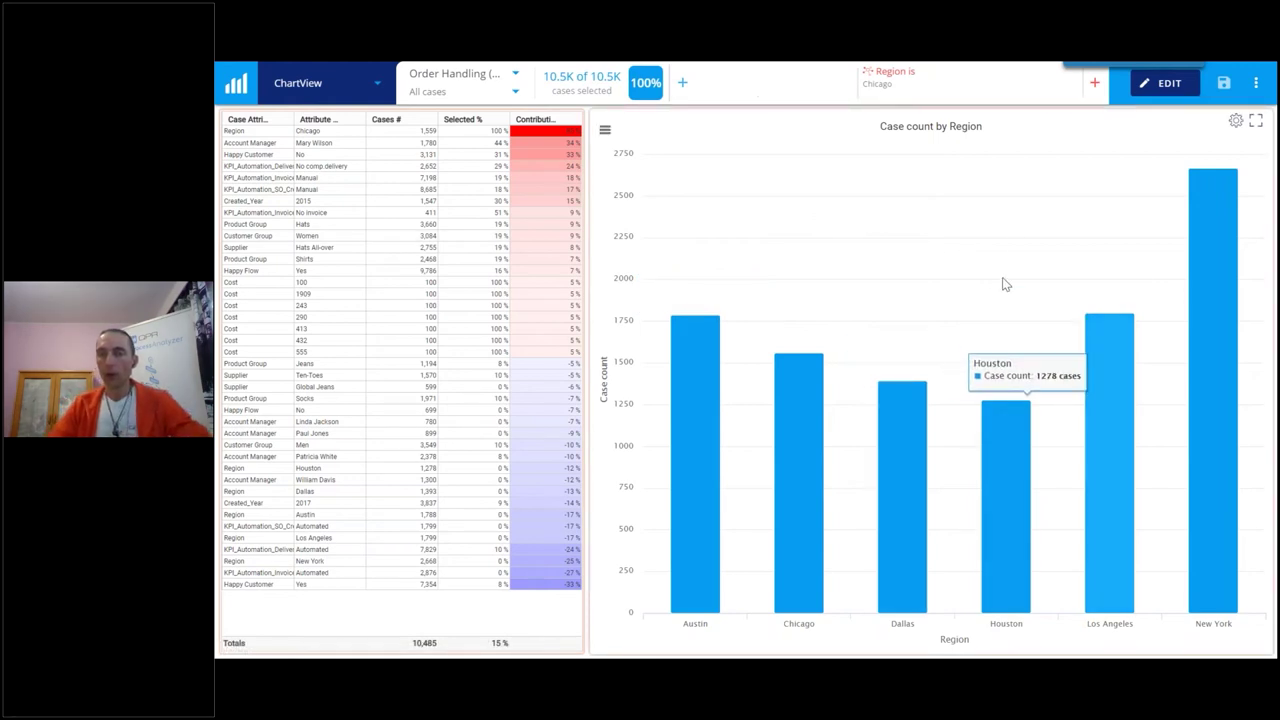
left_click(1236, 122)
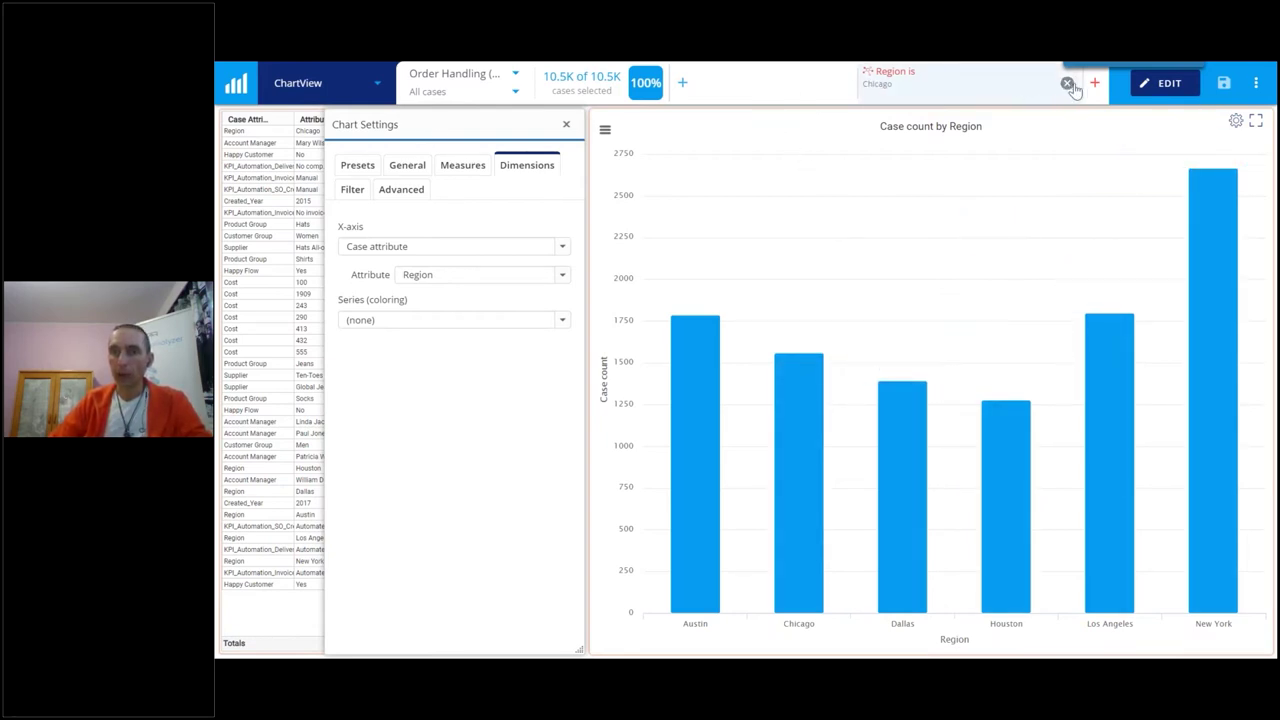
left_click(1067, 83)
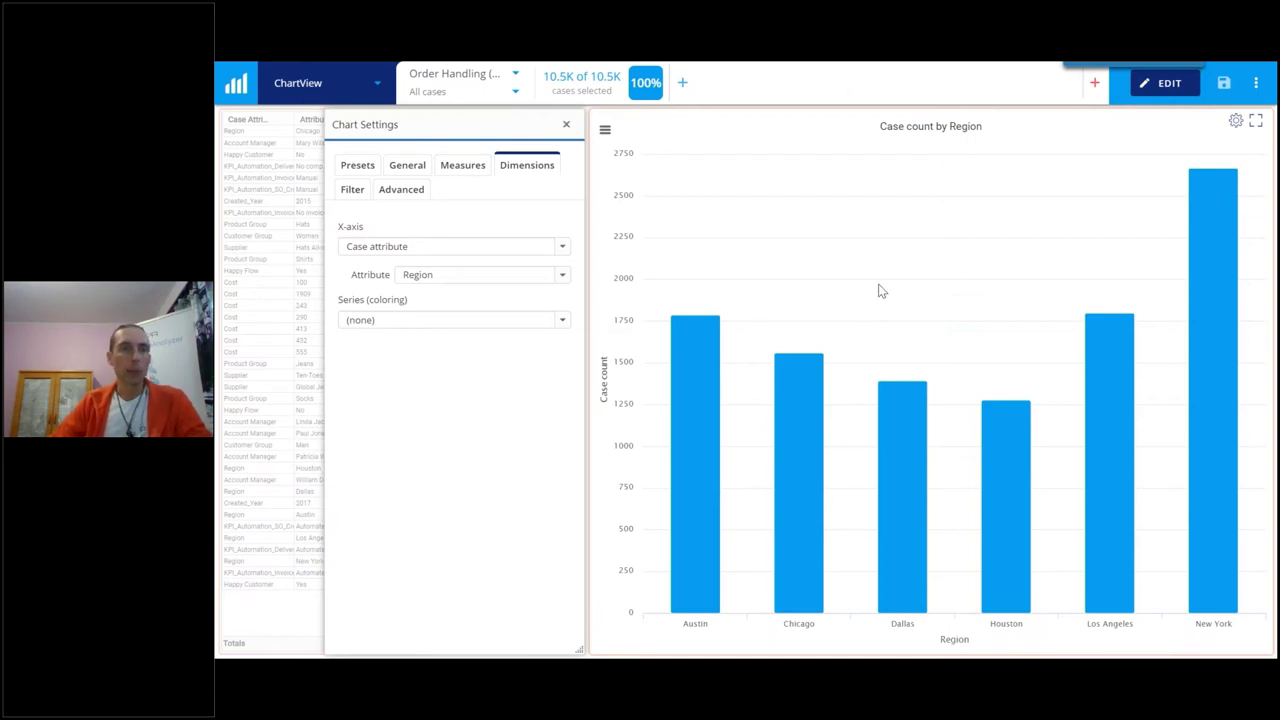
- Set the chart's X-axis dimension to Case start/end time
left_click(563, 252)
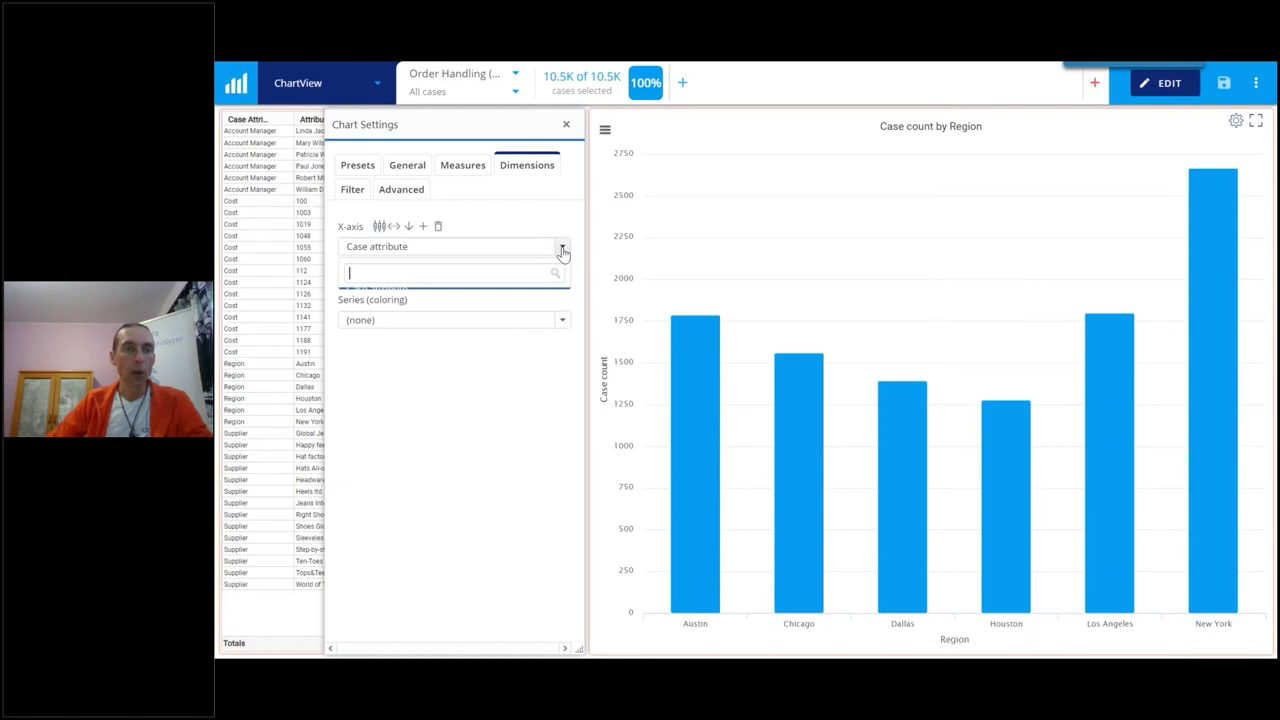
left_click(517, 516)
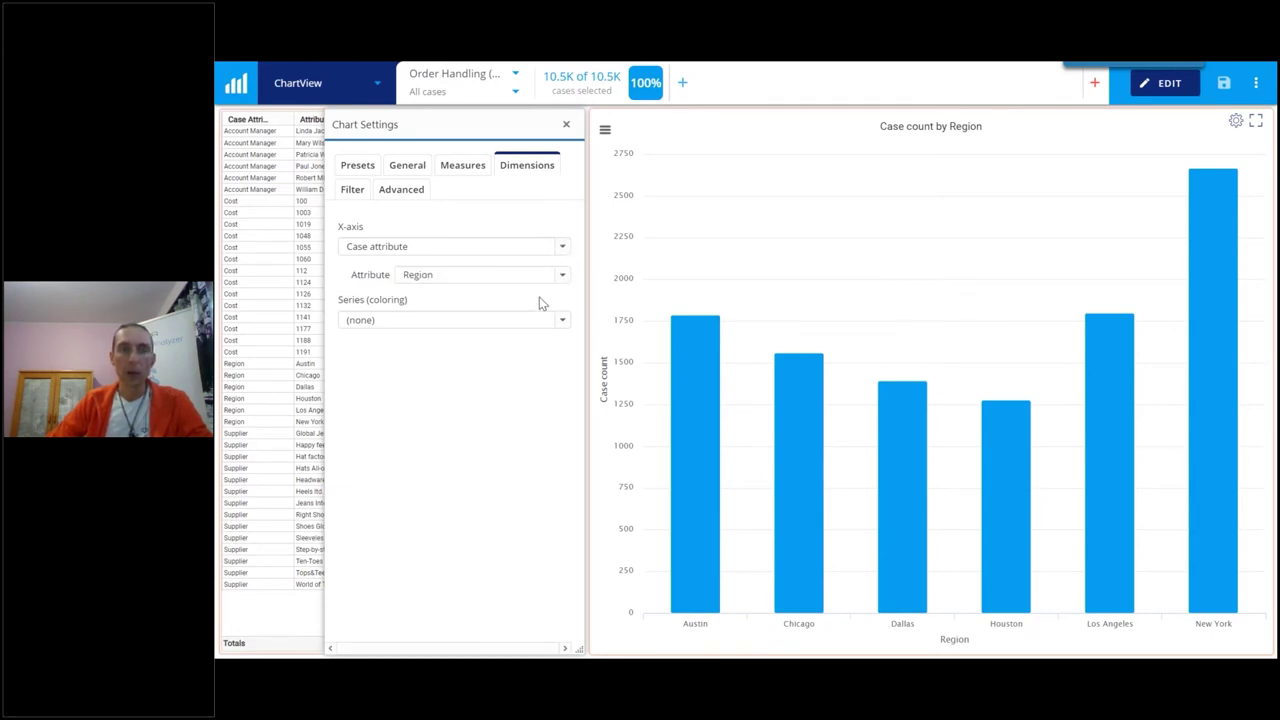
left_click(560, 250)
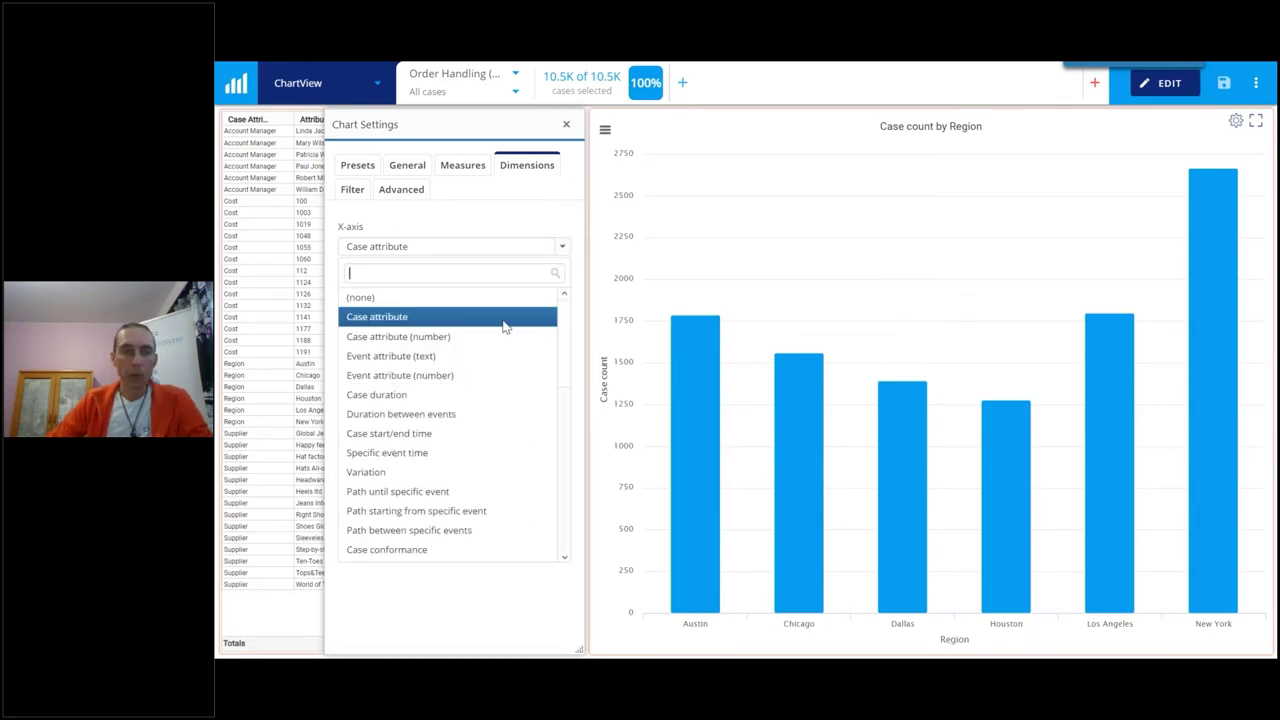
left_click(419, 435)
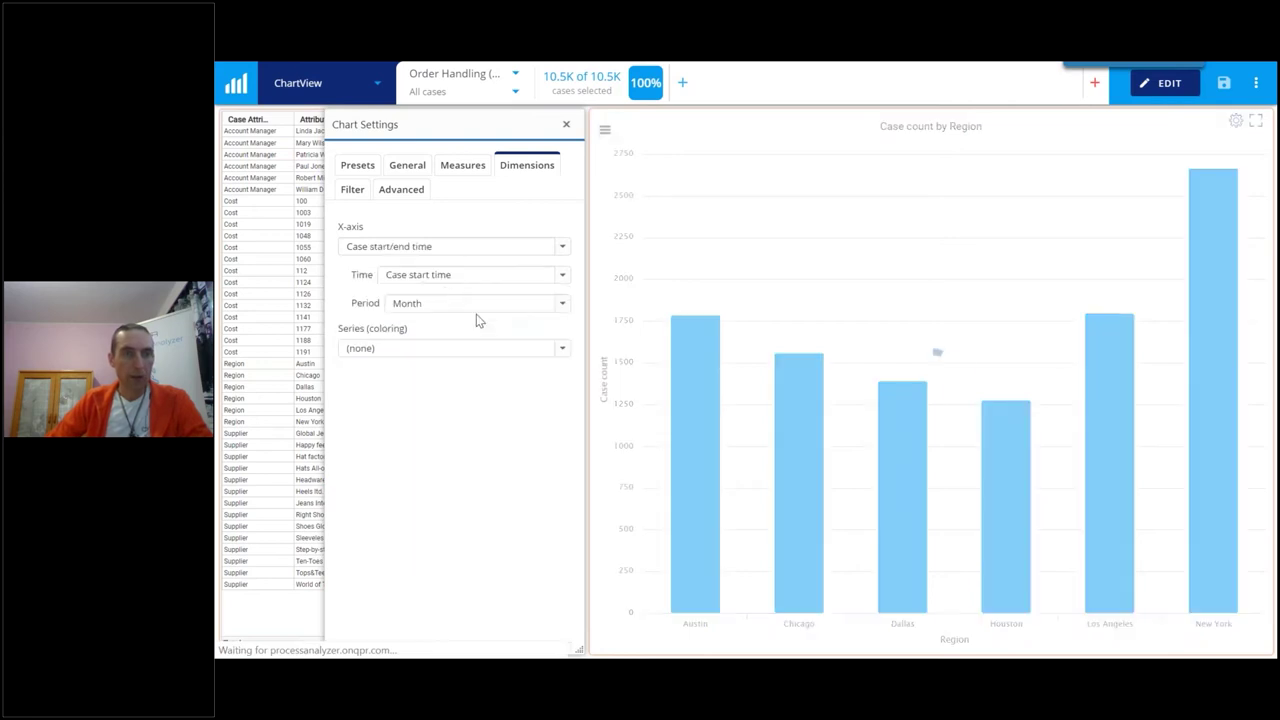
- Set the chart's X-axis dimension to Case duration with Weeks as the time unit
left_click(541, 250)
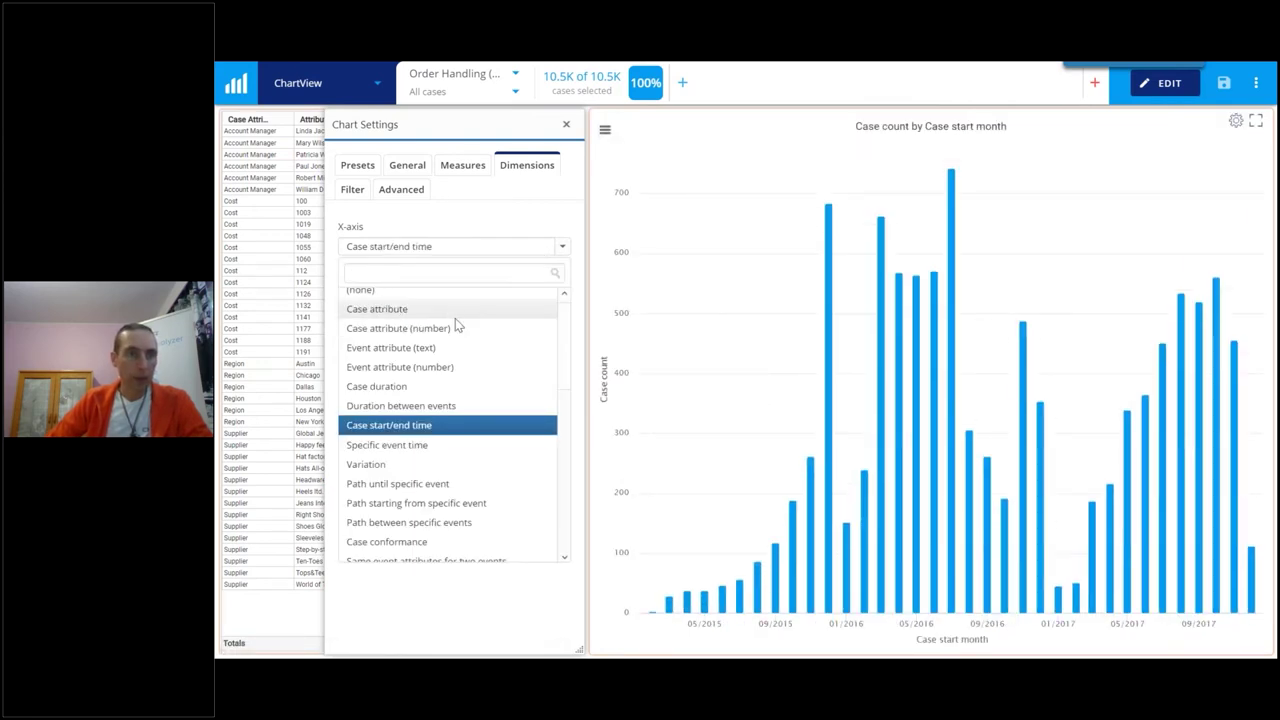
left_click(450, 389)
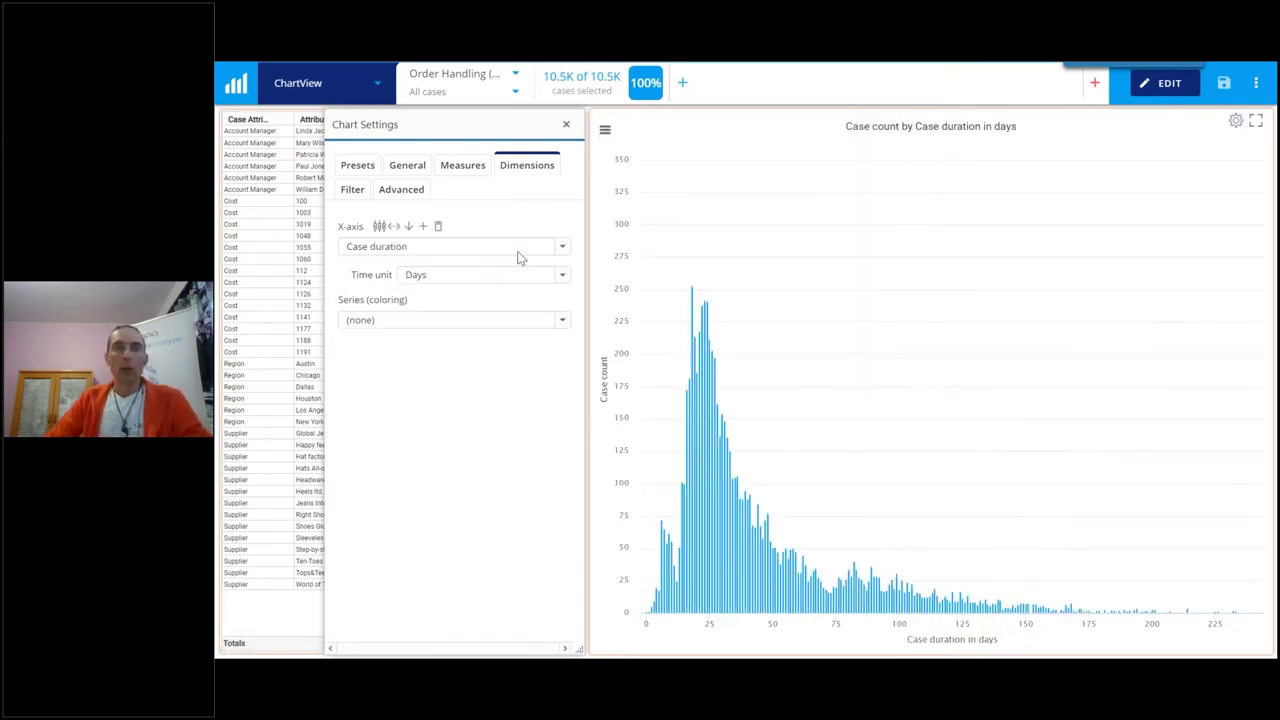
left_click(495, 276)
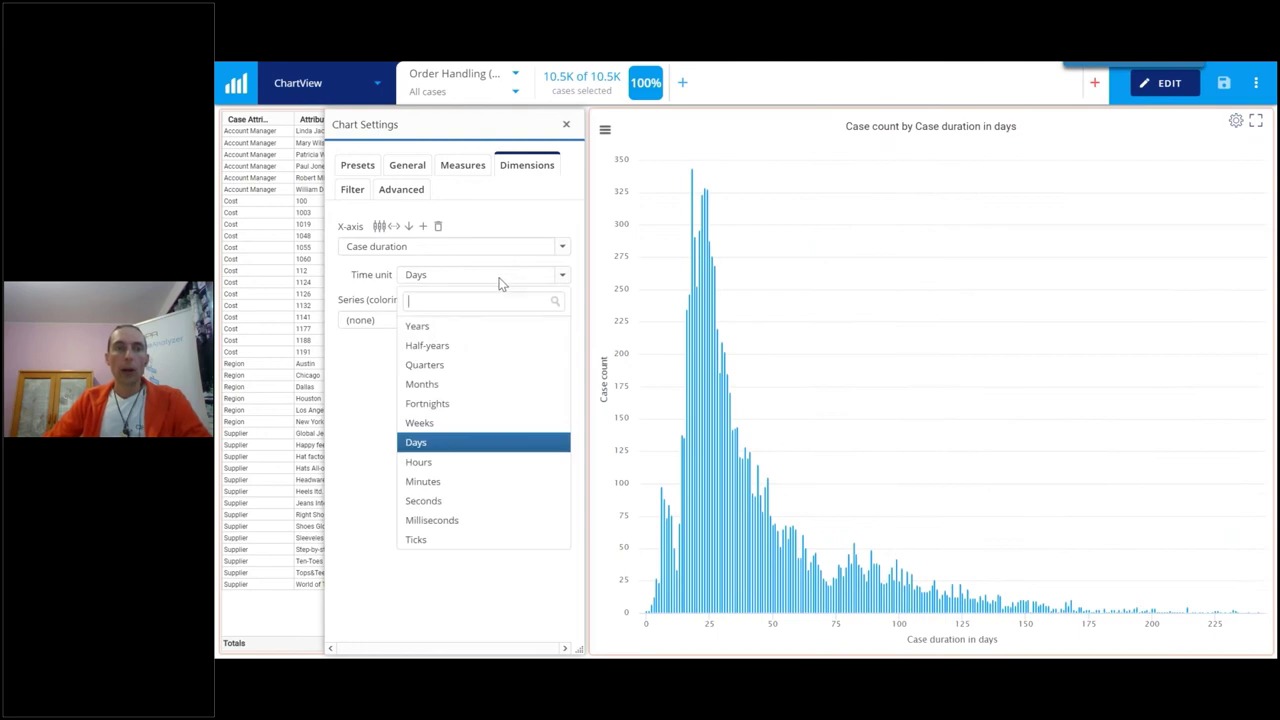
left_click(476, 425)
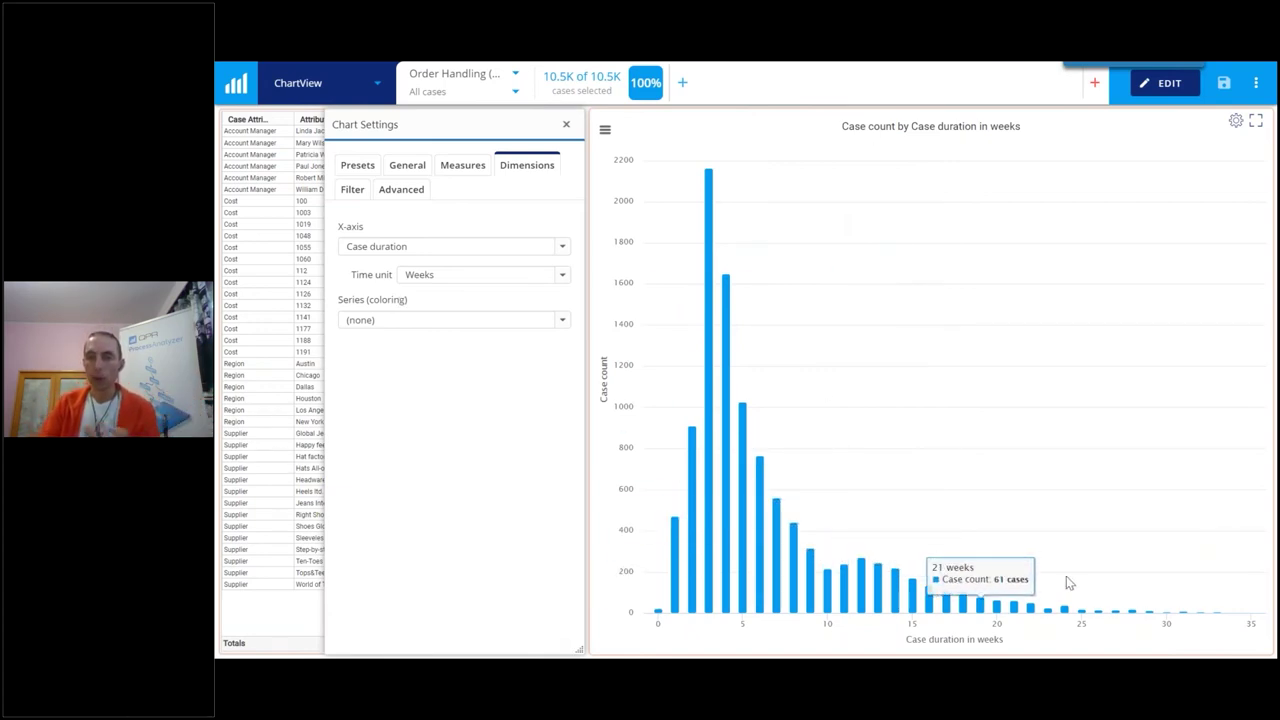
- Select the chart bars for case durations of 10–34 weeks, close the chart settings and find root causes for those cases
left_click_drag(827, 503, 1234, 614)
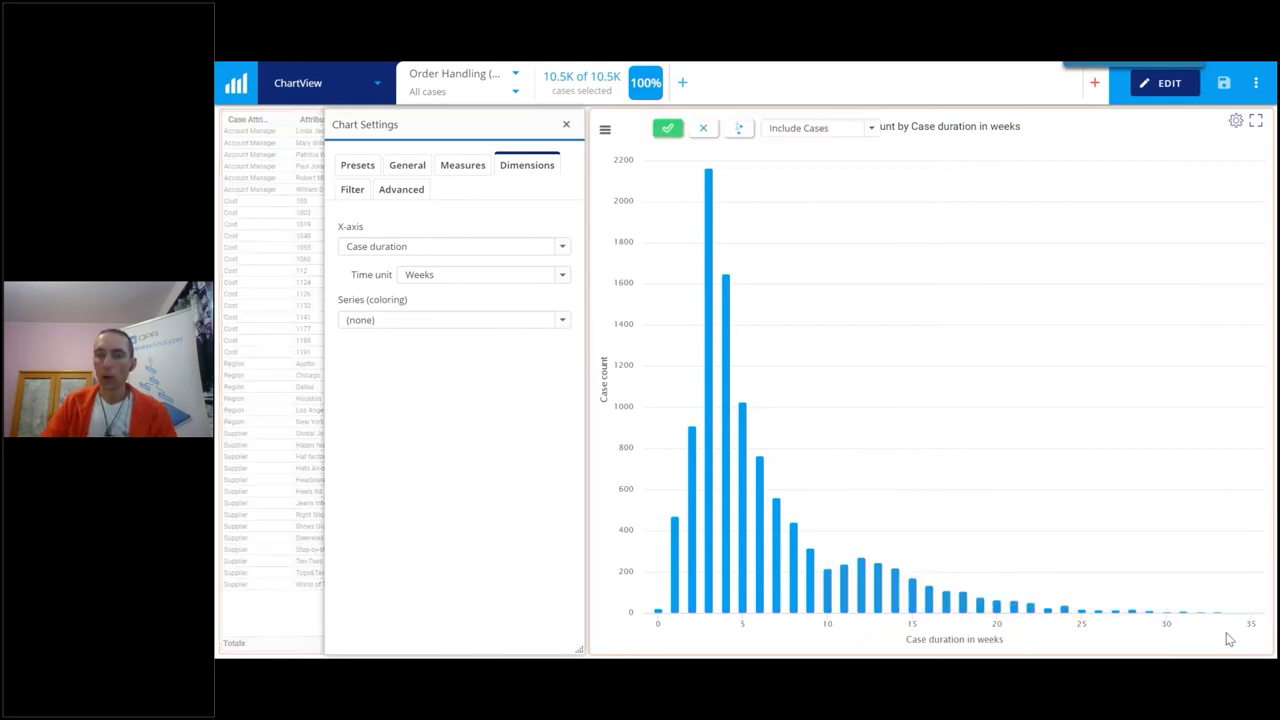
left_click(566, 124)
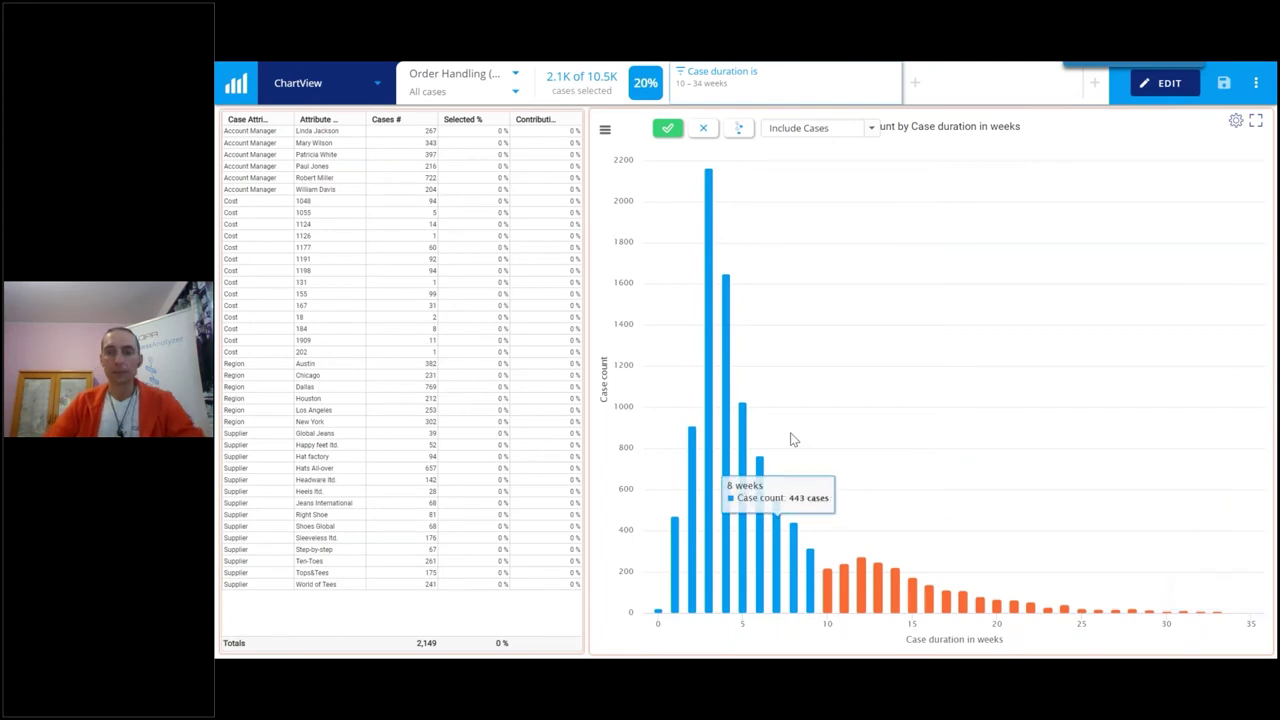
left_click(740, 132)
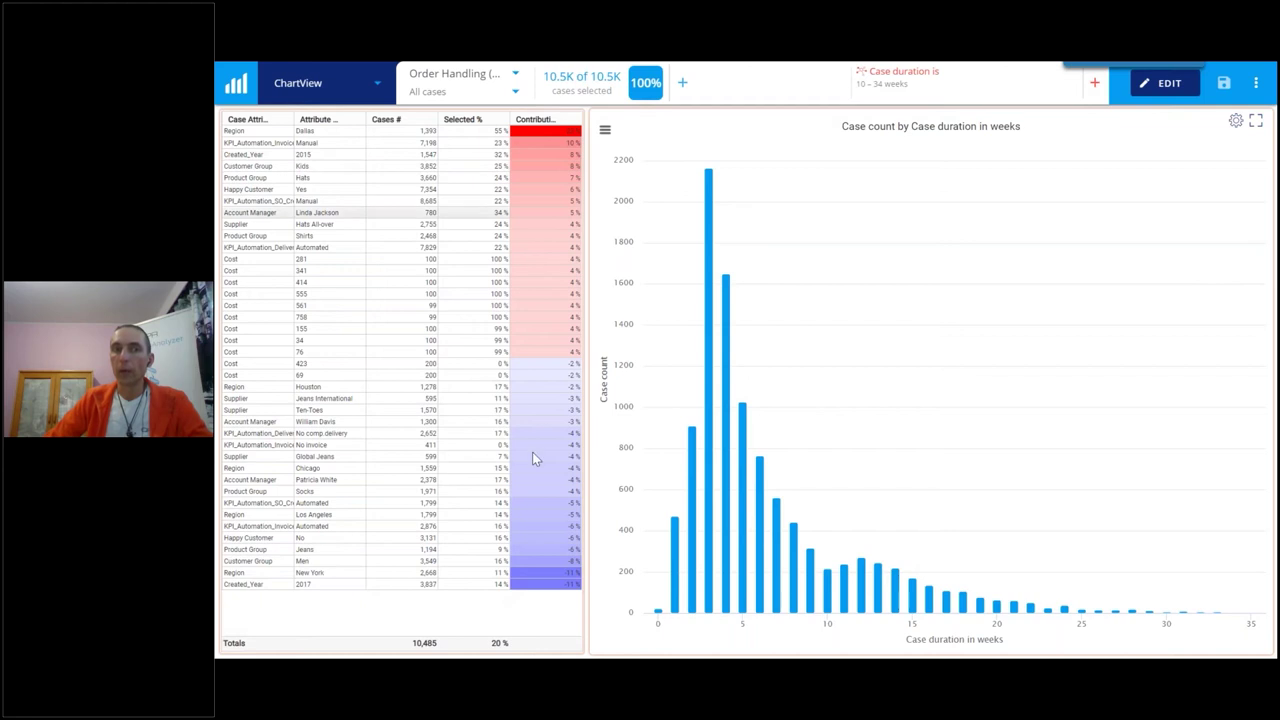
- Change the root causes table to the Process Flowchart analysis to compare the long-duration cases with the others
right_click(427, 237)
left_click(528, 326)
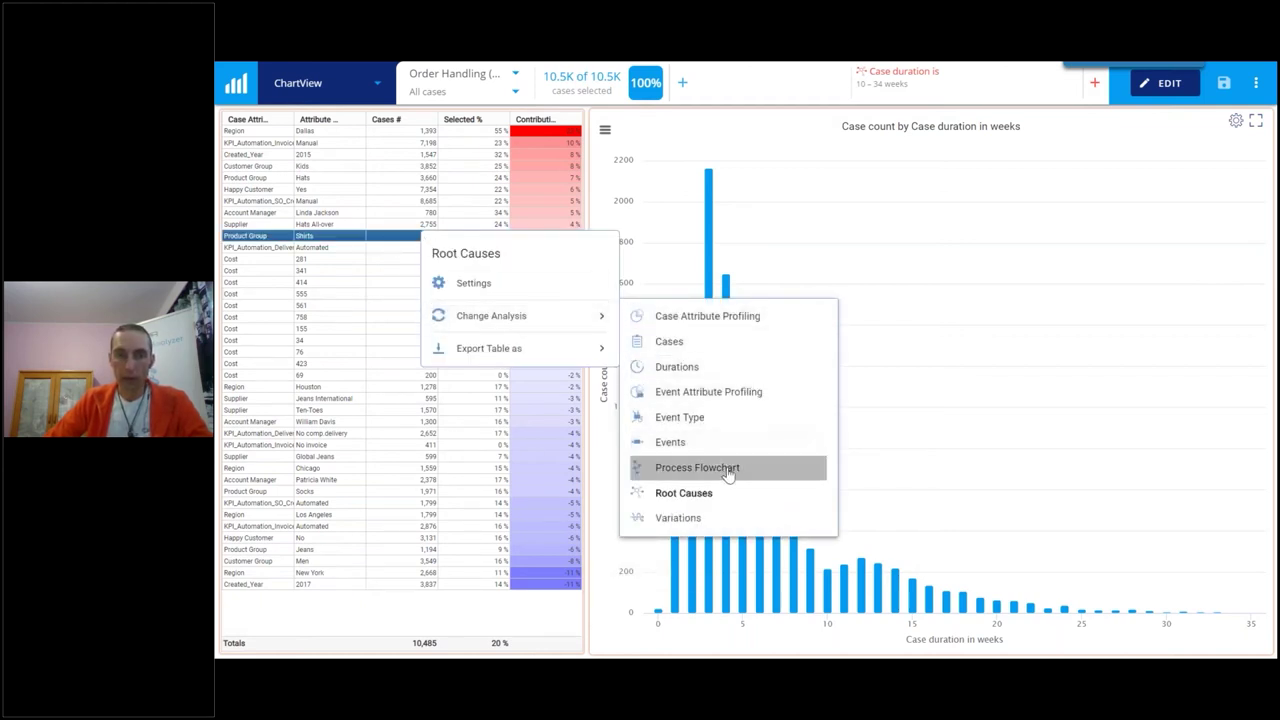
left_click(729, 468)
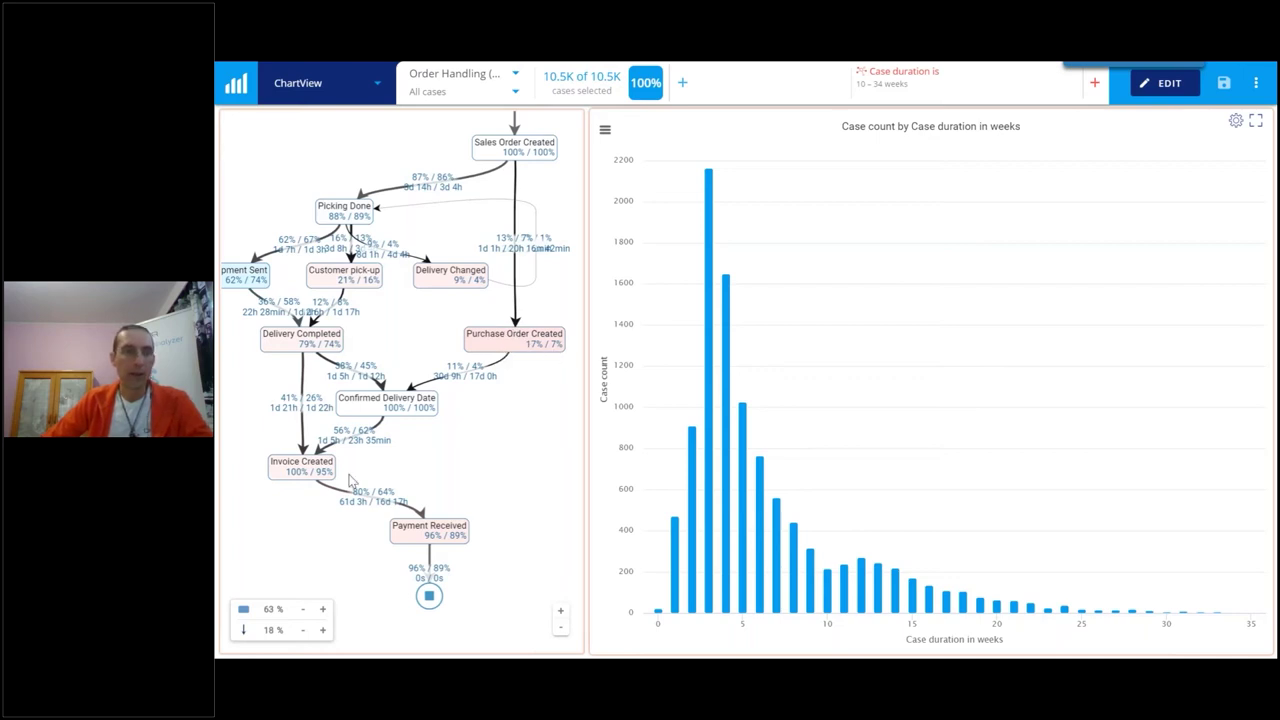
left_click_drag(398, 325, 478, 333)
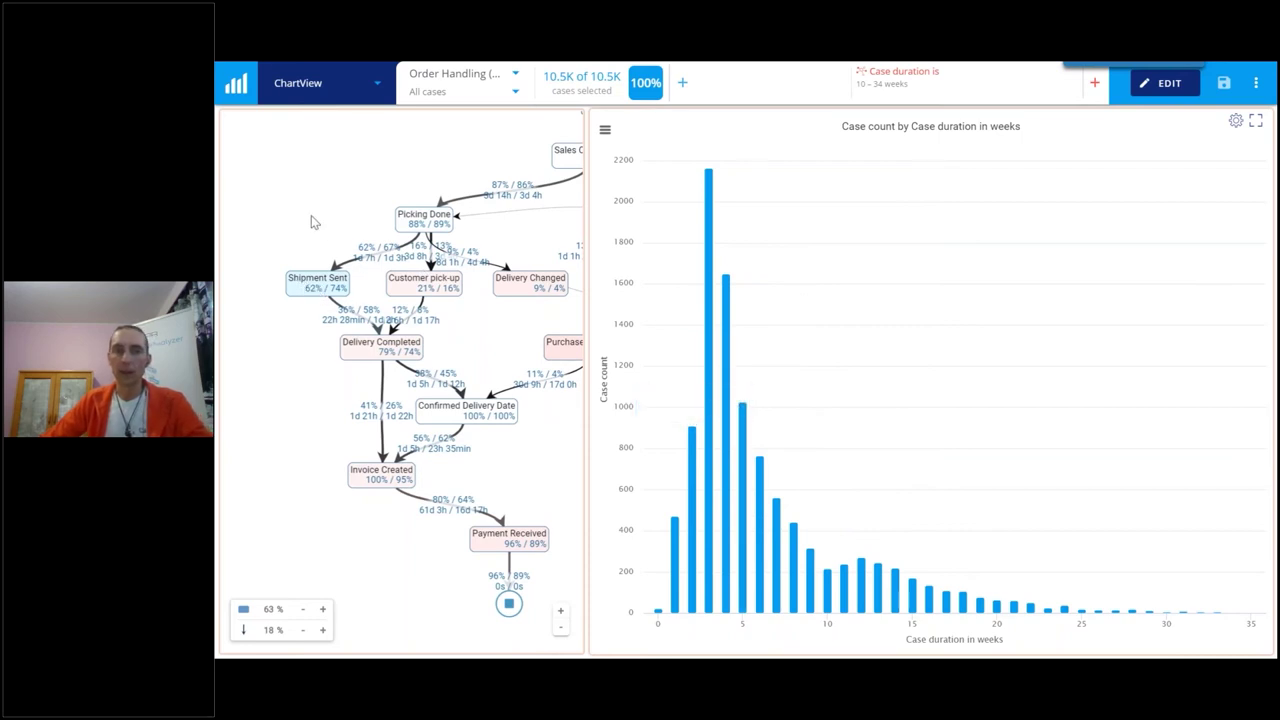
left_click_drag(474, 246, 425, 256)
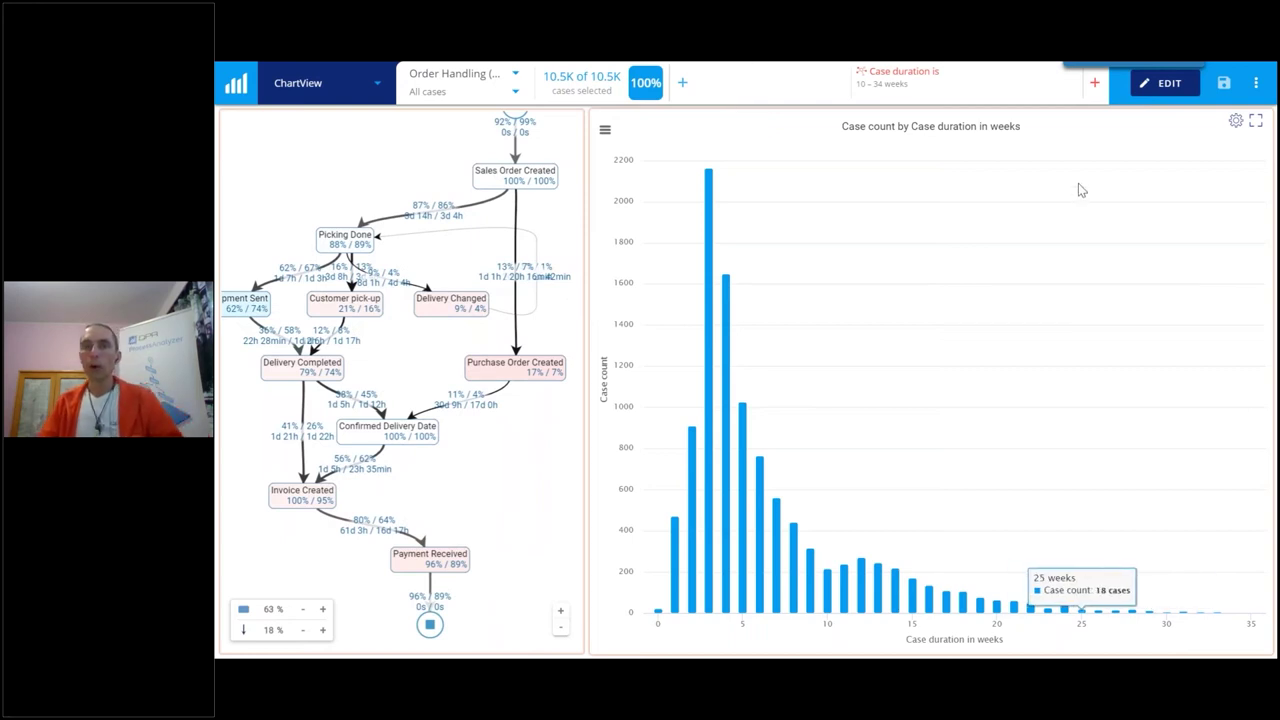
- Set the chart's X-axis dimension to Cases where event occurs before other
left_click(1236, 121)
left_click(462, 167)
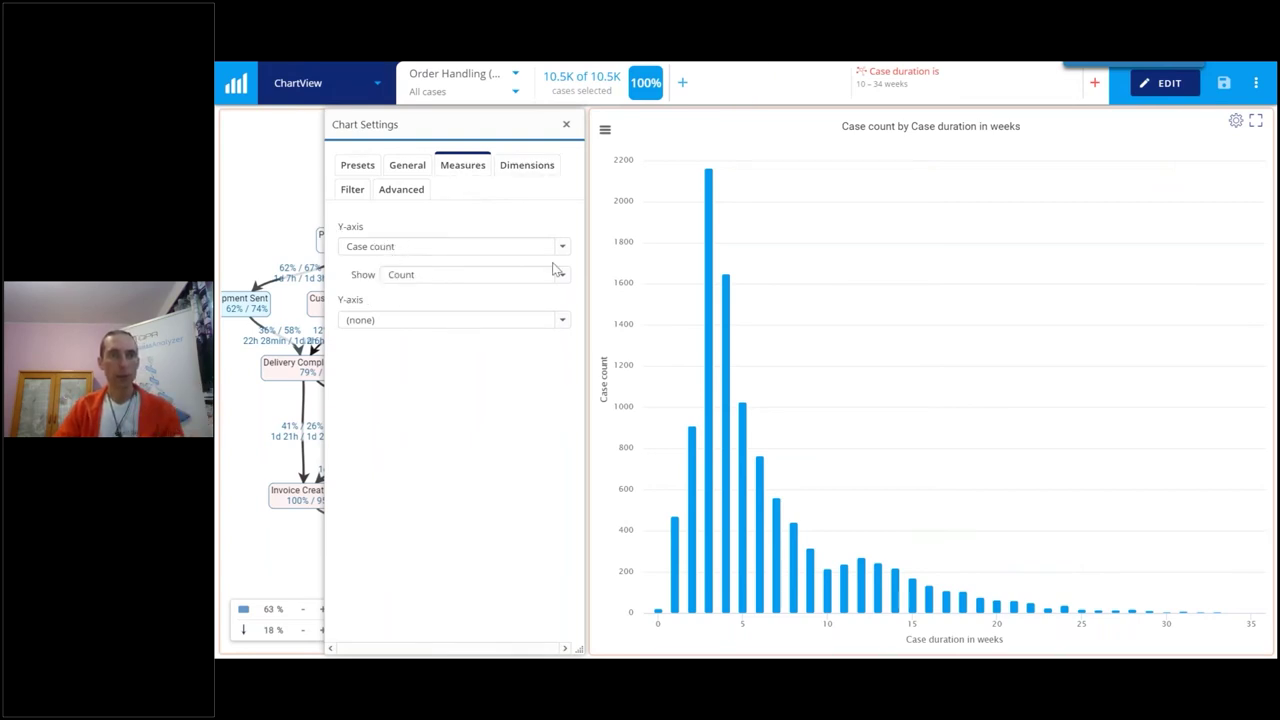
left_click(530, 167)
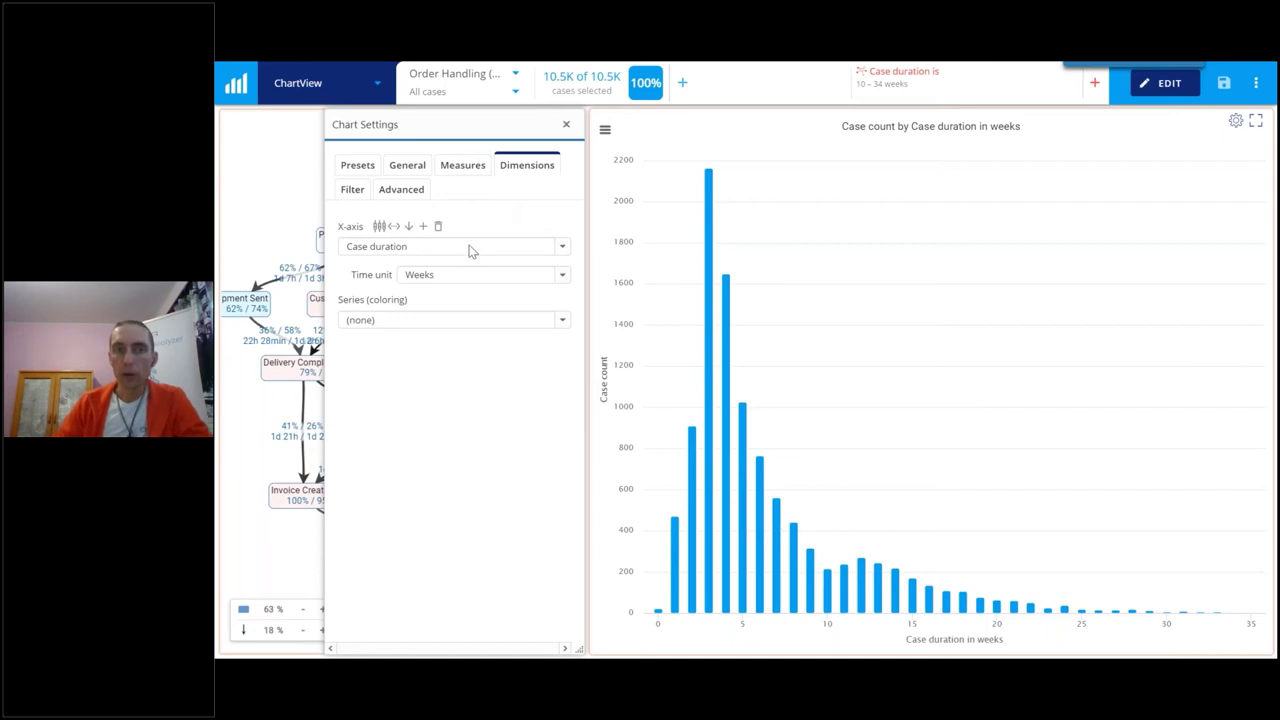
left_click(540, 248)
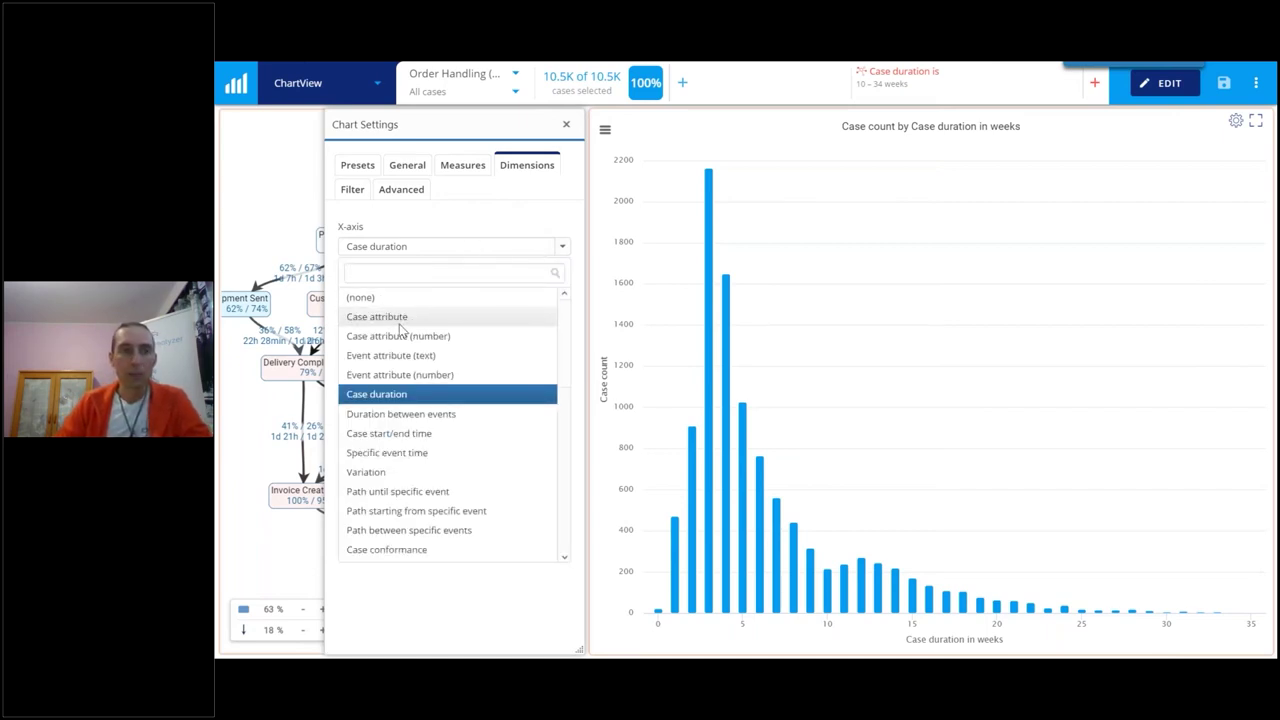
scroll(491, 432, "down", 4)
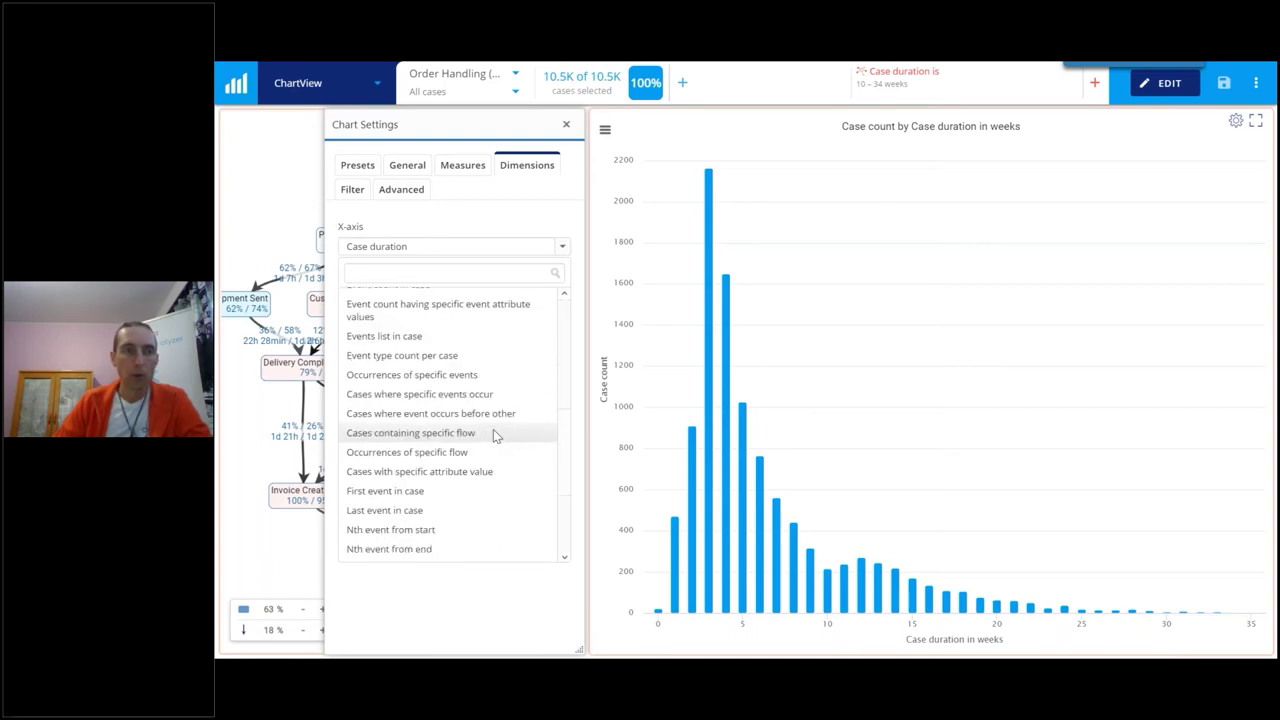
scroll(493, 429, "down", 2)
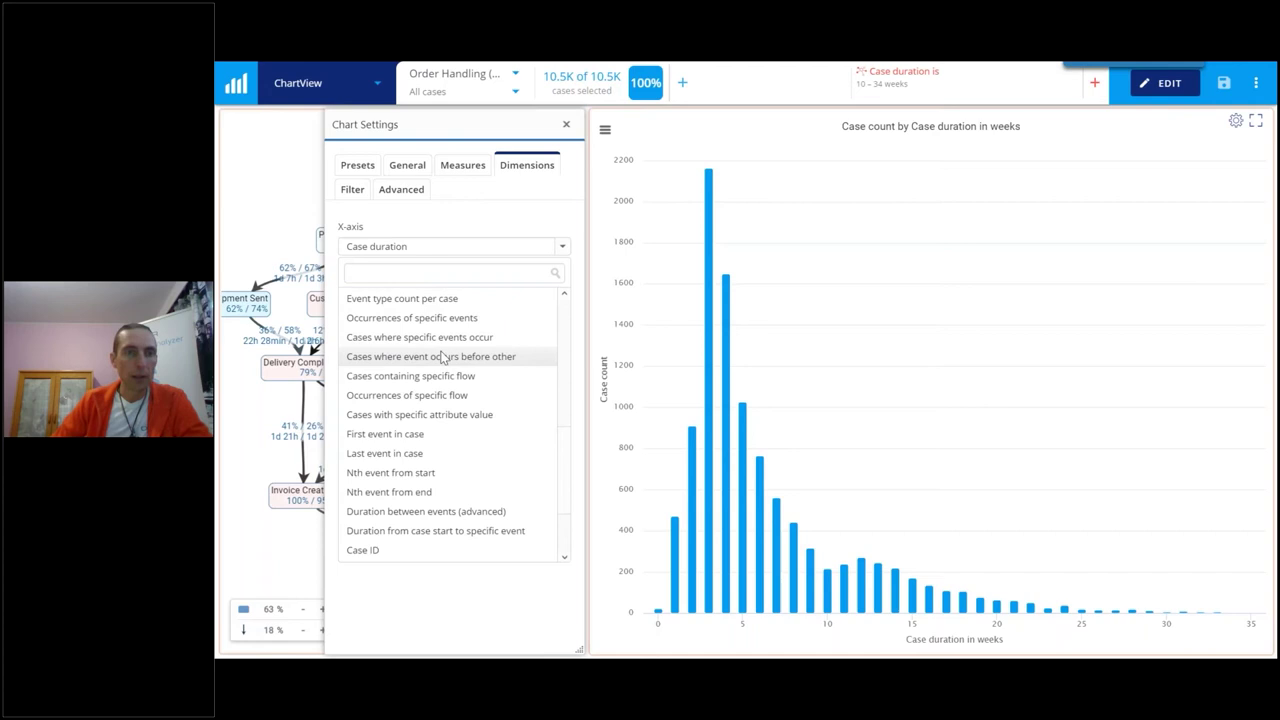
left_click(440, 358)
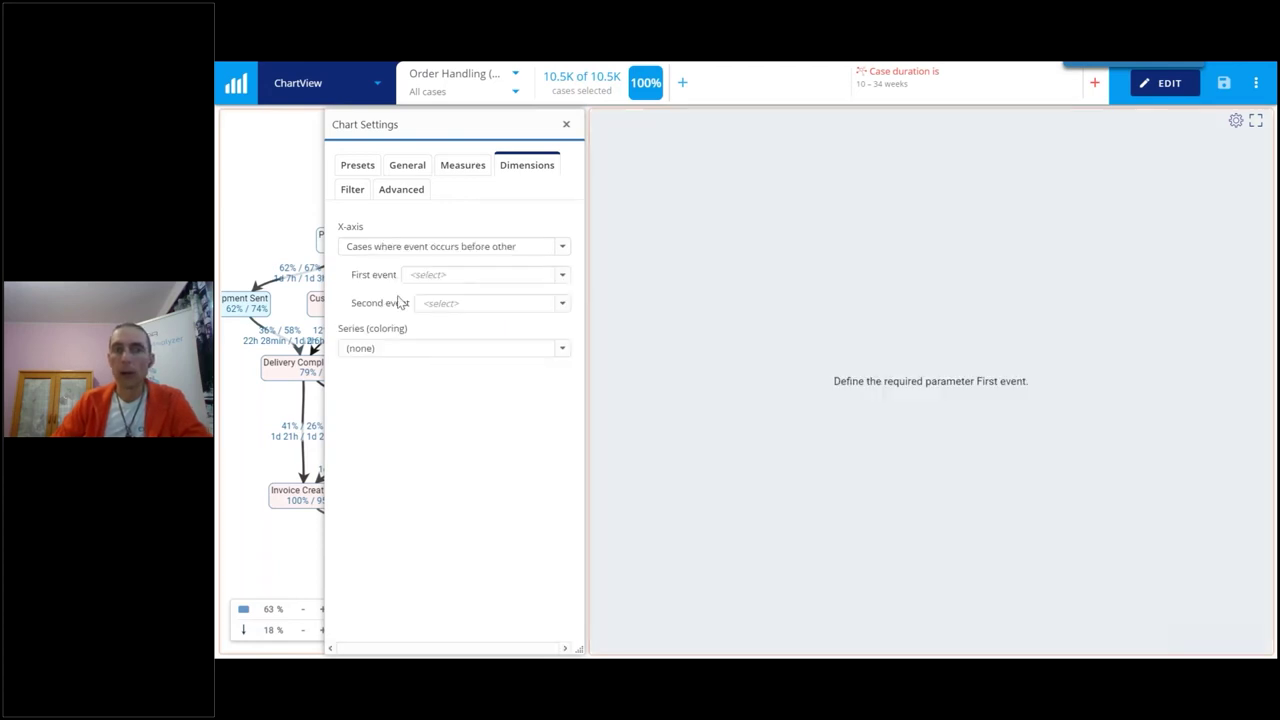
- Choose Confirmed Delivery Date as the first event of the X-axis dimension
left_click(463, 280)
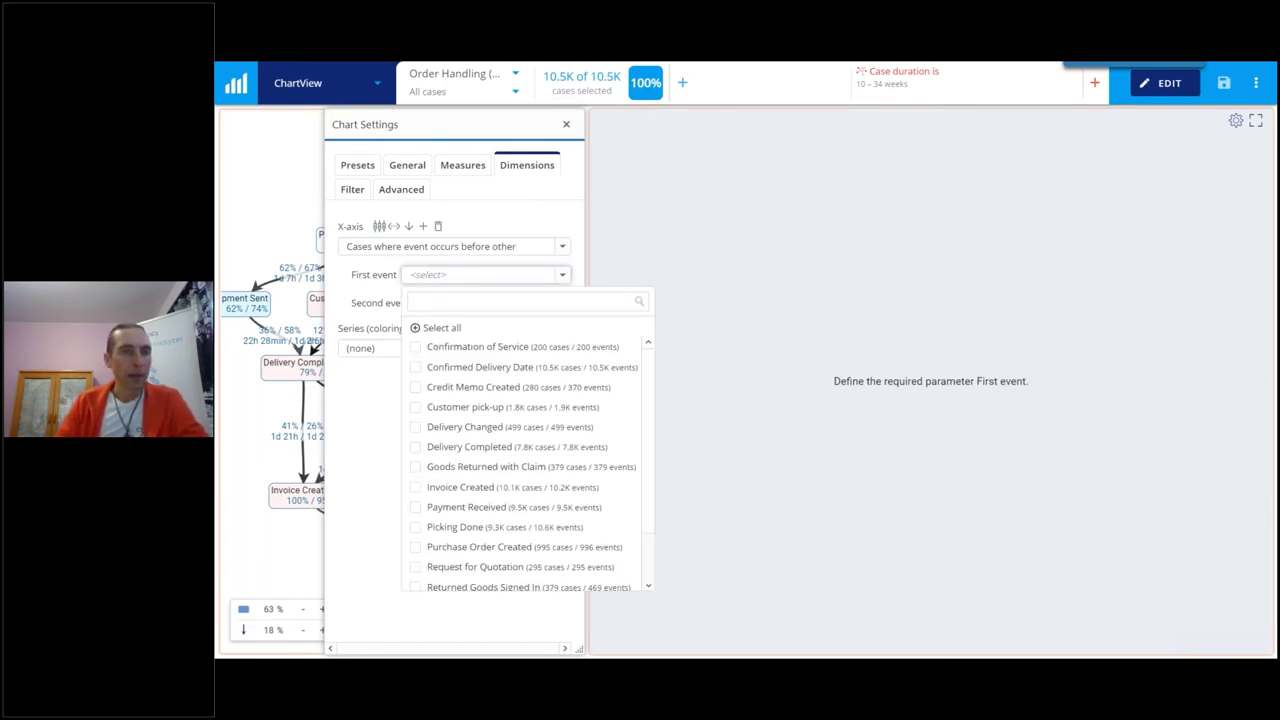
scroll(494, 449, "down", 1)
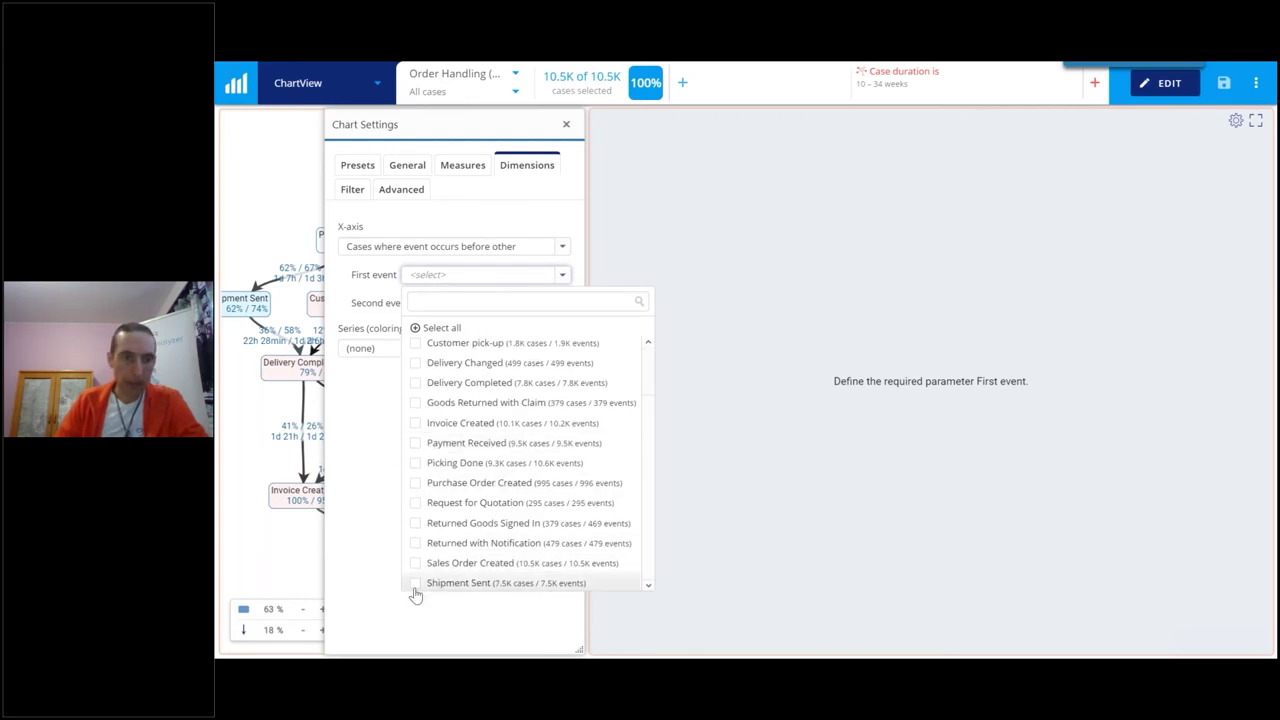
scroll(509, 428, "up", 1)
scroll(500, 527, "down", 1)
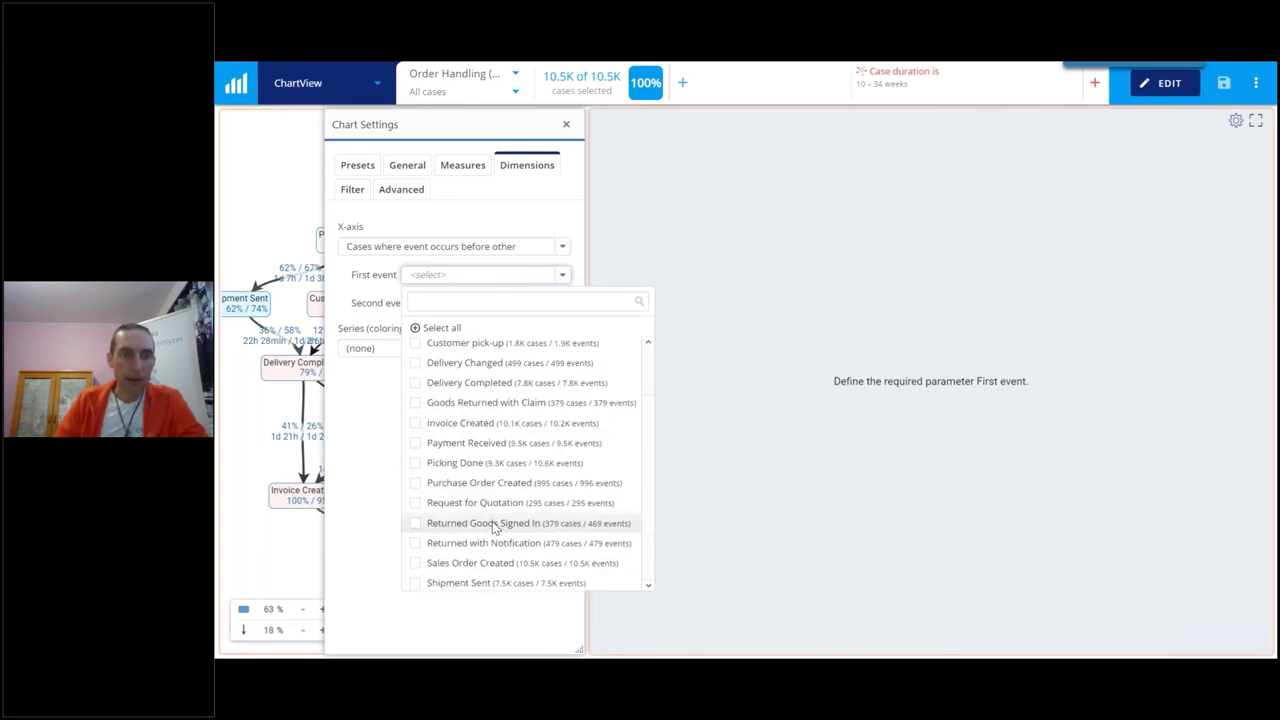
scroll(491, 420, "up", 1)
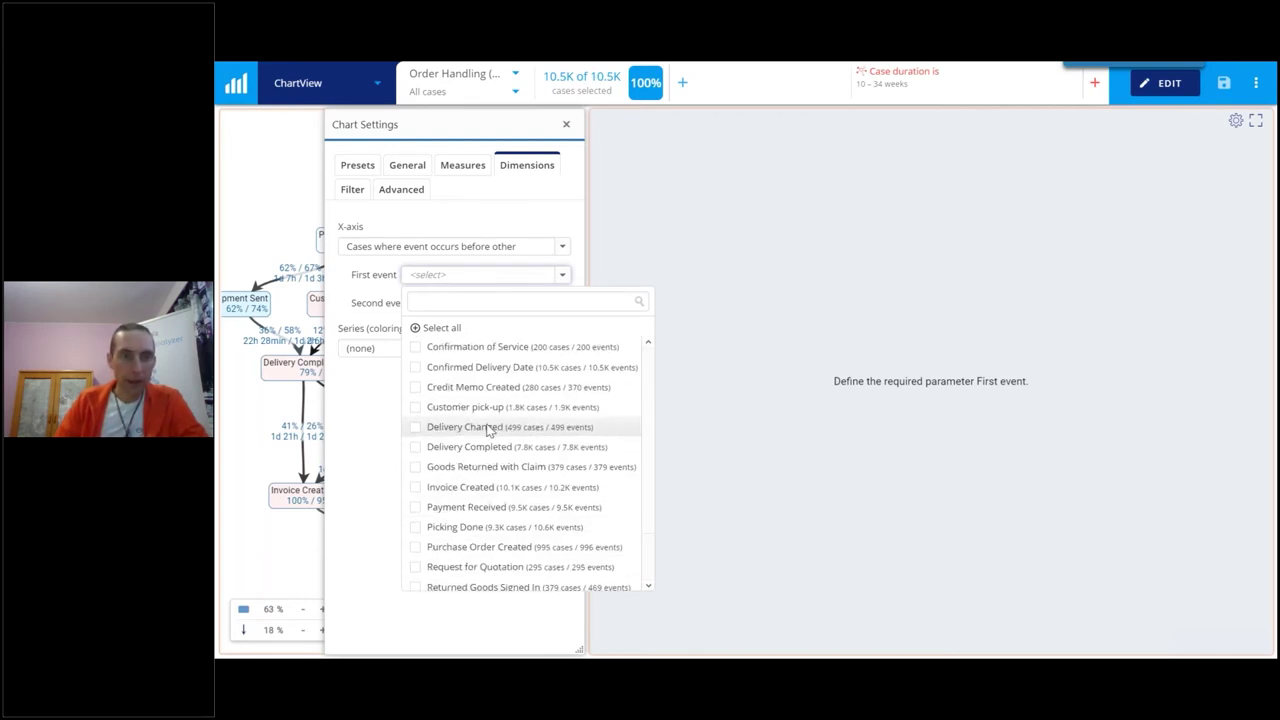
left_click(416, 370)
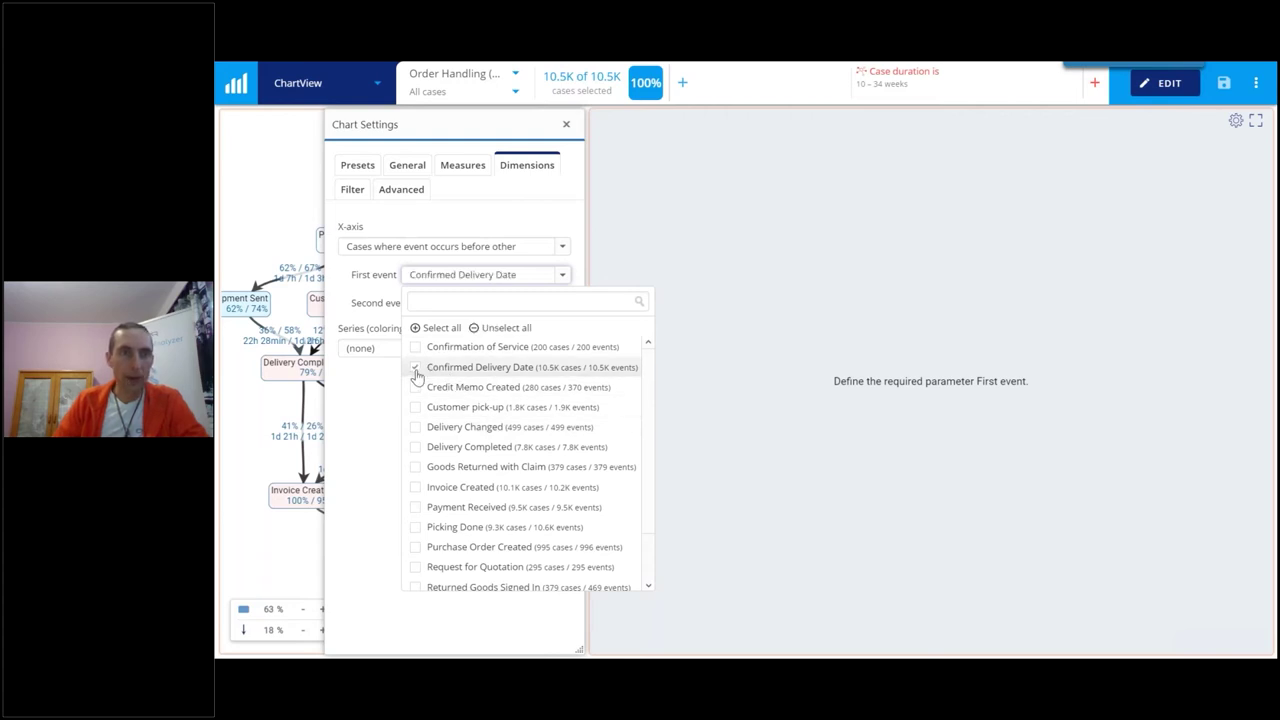
- Choose Shipment Sent as the second event of the X-axis dimension
left_click(480, 302)
scroll(480, 470, "down", 1)
left_click(429, 611)
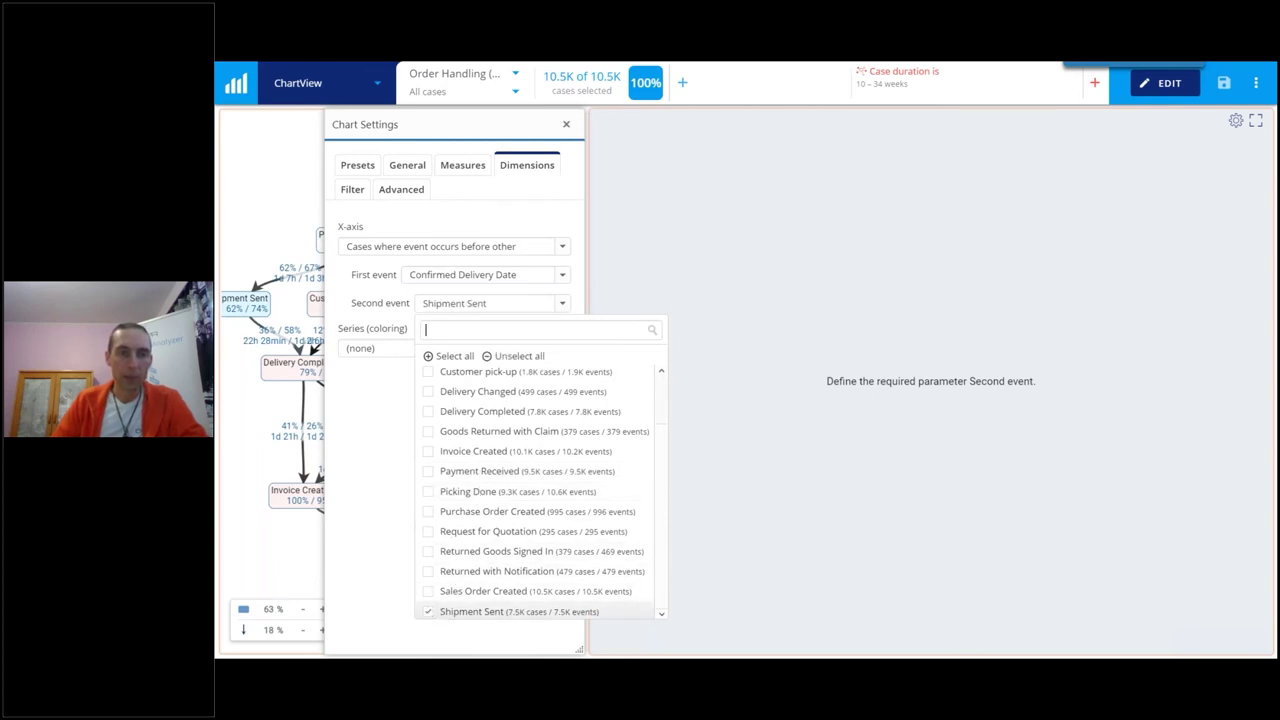
left_click(371, 506)
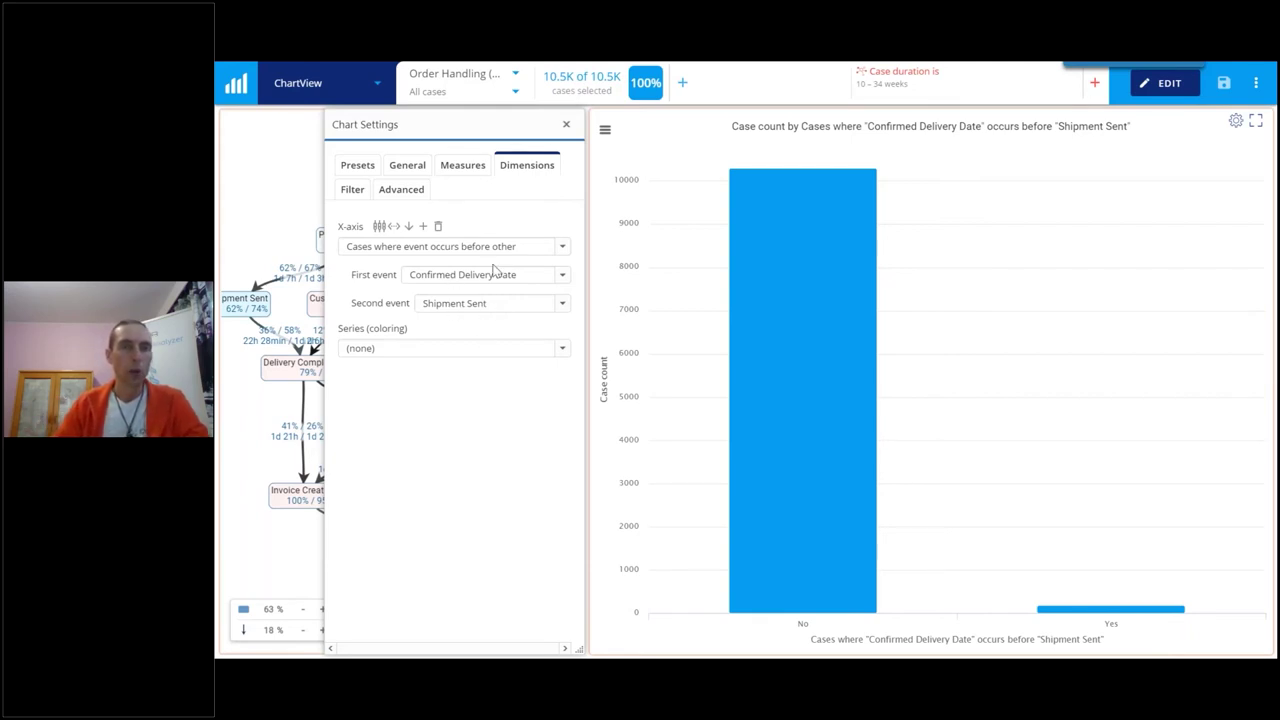
- Close the chart settings and remove the comparison for case durations of 10–34 weeks
mouse_move(1054, 520)
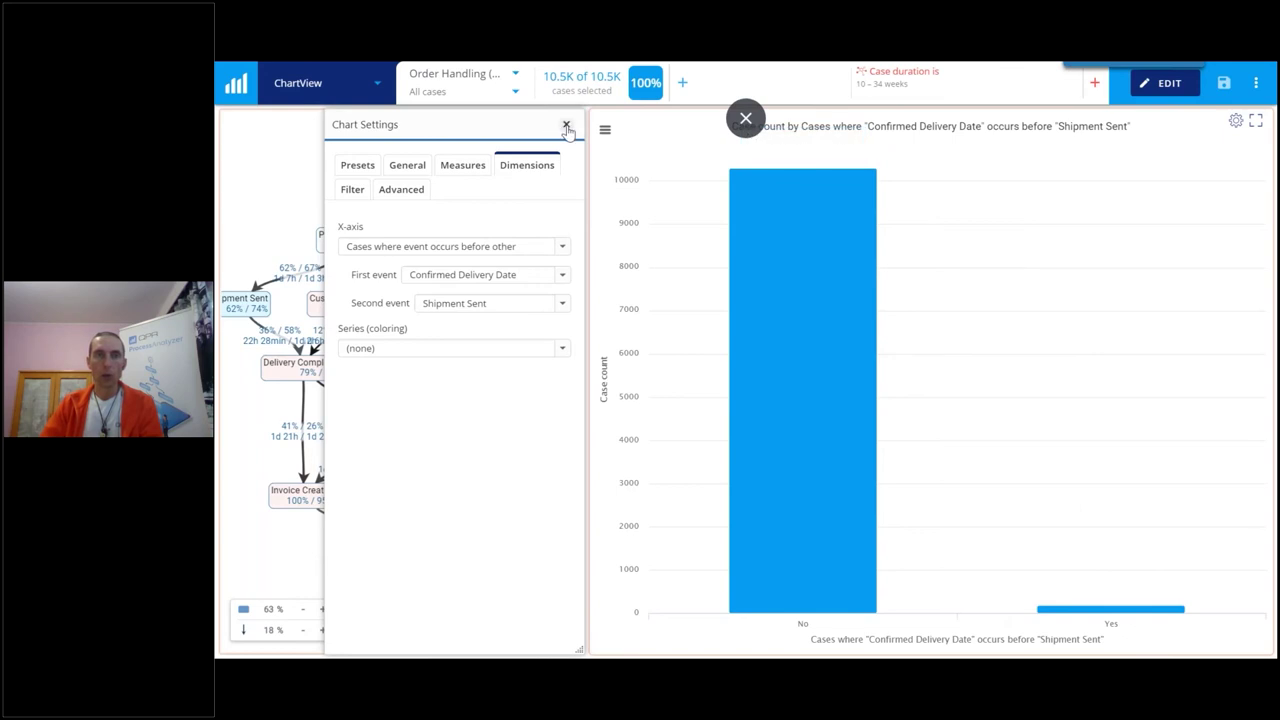
left_click(745, 118)
left_click(1067, 84)
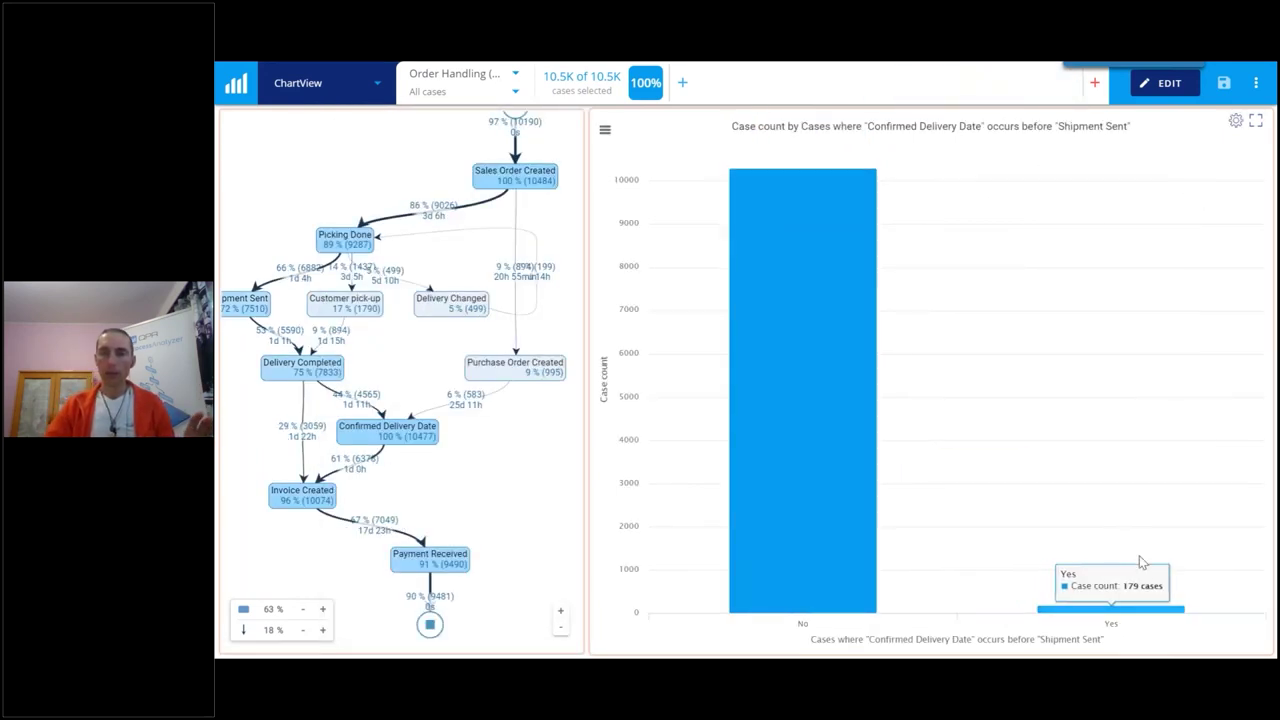
- Find root causes for the cases in the Yes bar and raise the flowchart's event type coverage to 100%
left_click(1123, 610)
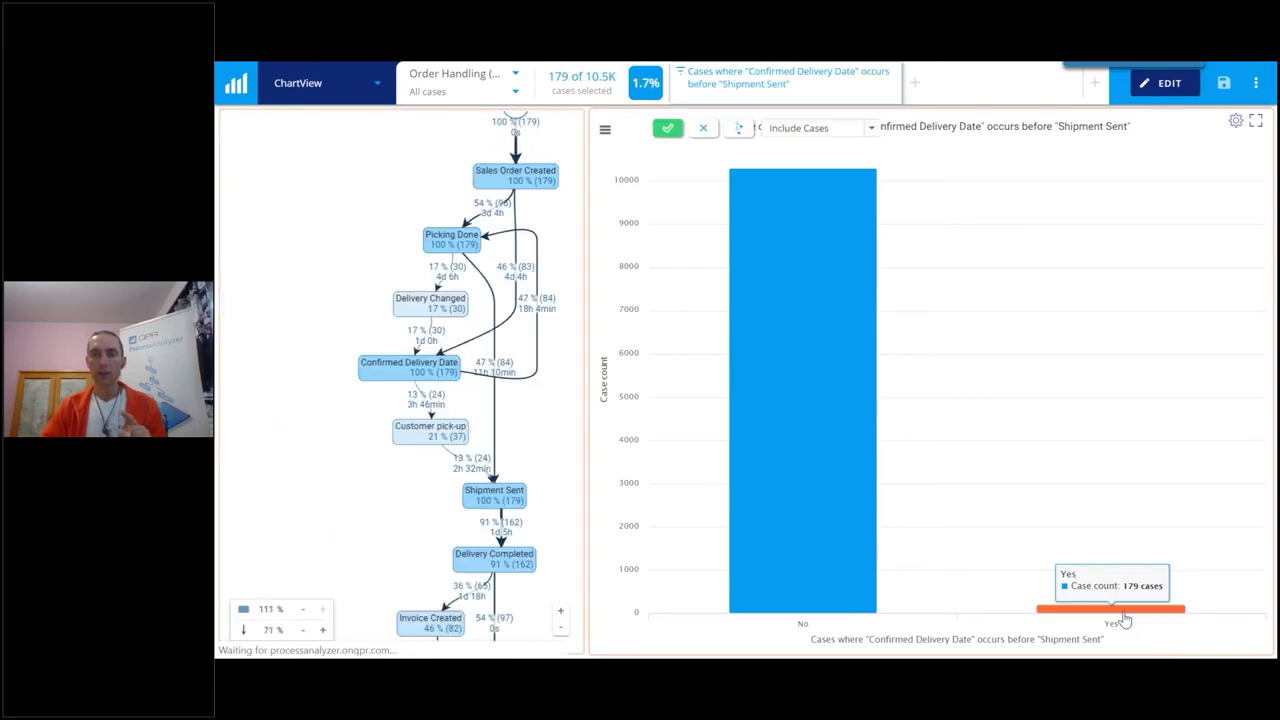
left_click(738, 128)
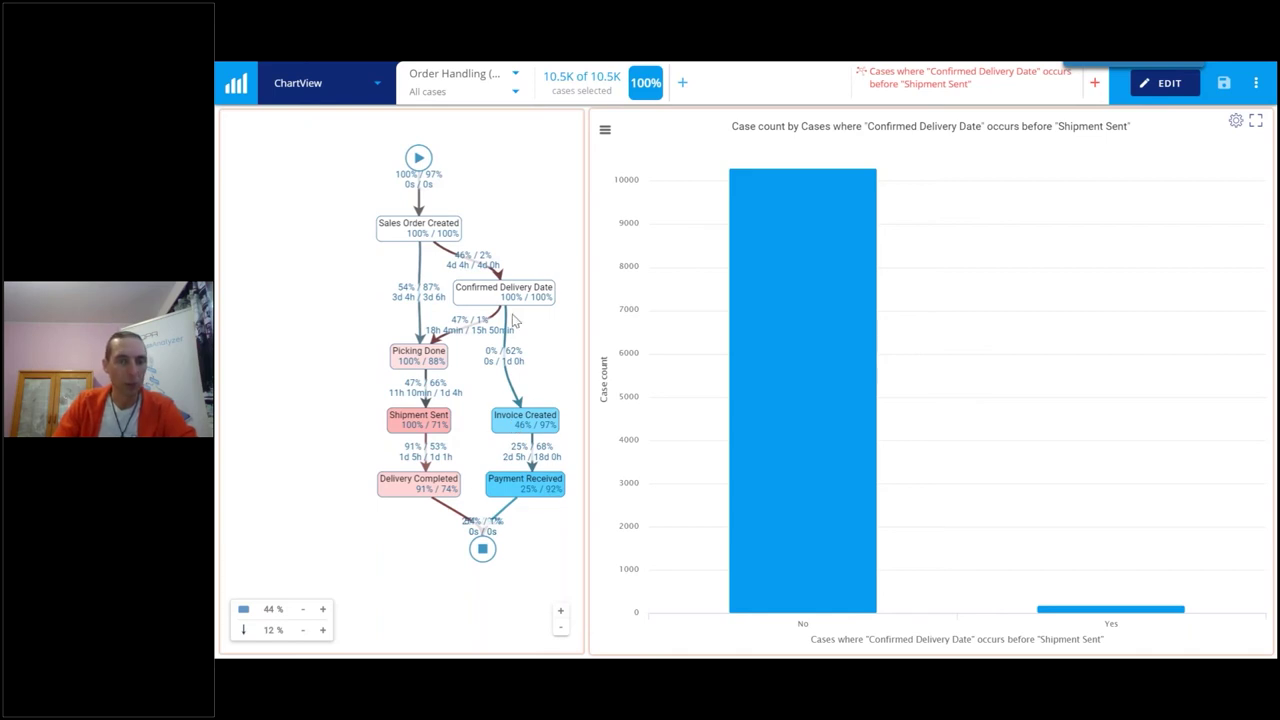
left_click(323, 610)
left_click(323, 610)
left_click(323, 610)
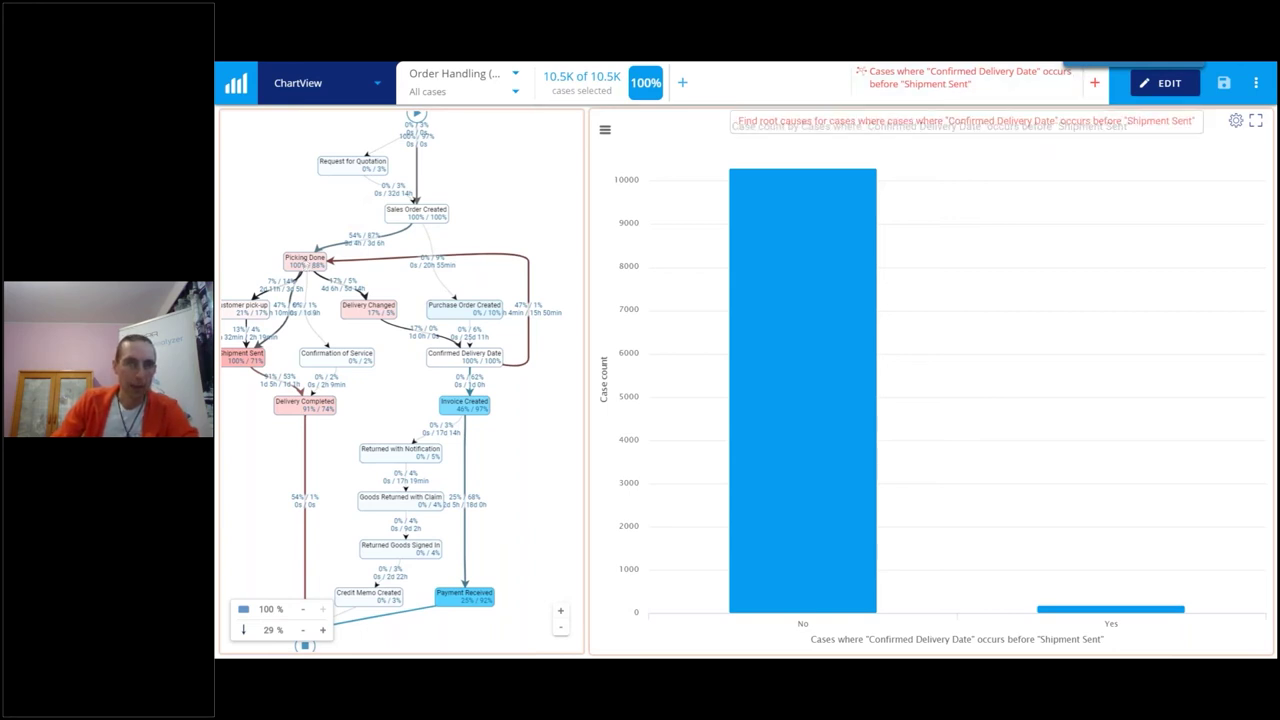
- Change the process flowchart to the Root Causes analysis for cases where Confirmed Delivery Date occurs before Shipment Sent
right_click(514, 186)
left_click(612, 268)
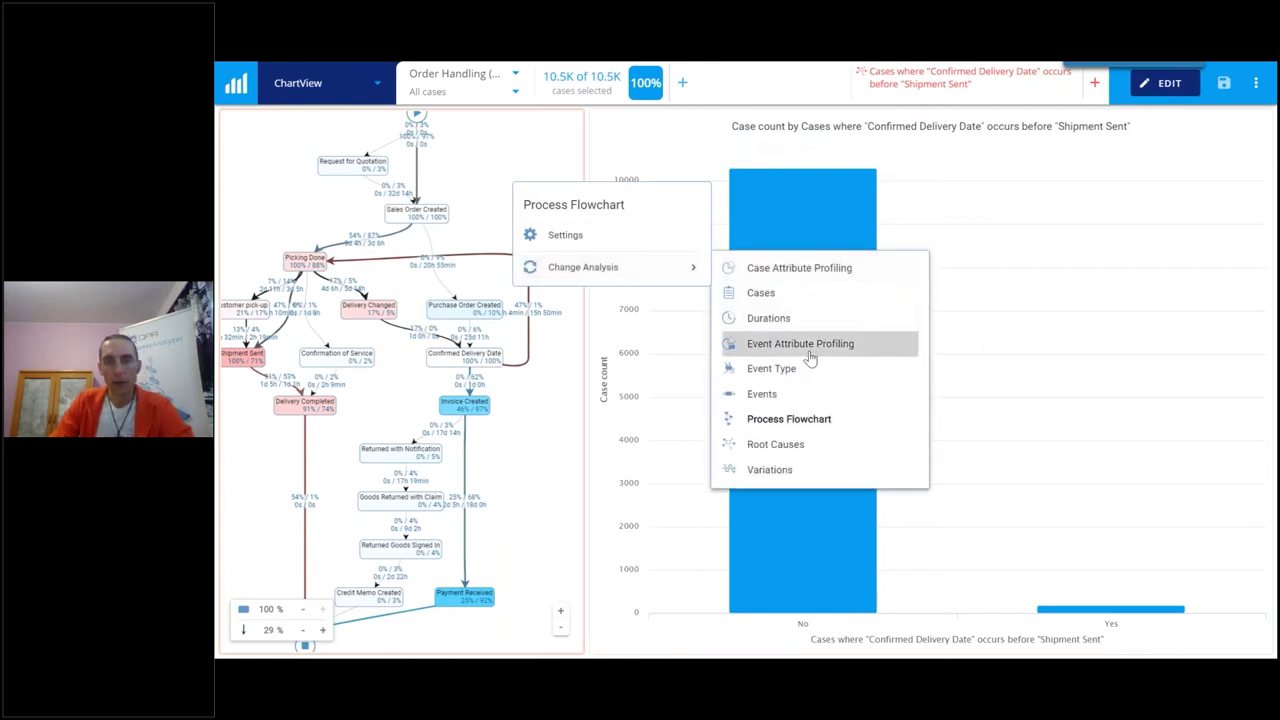
left_click(663, 266)
left_click(694, 267)
left_click(800, 444)
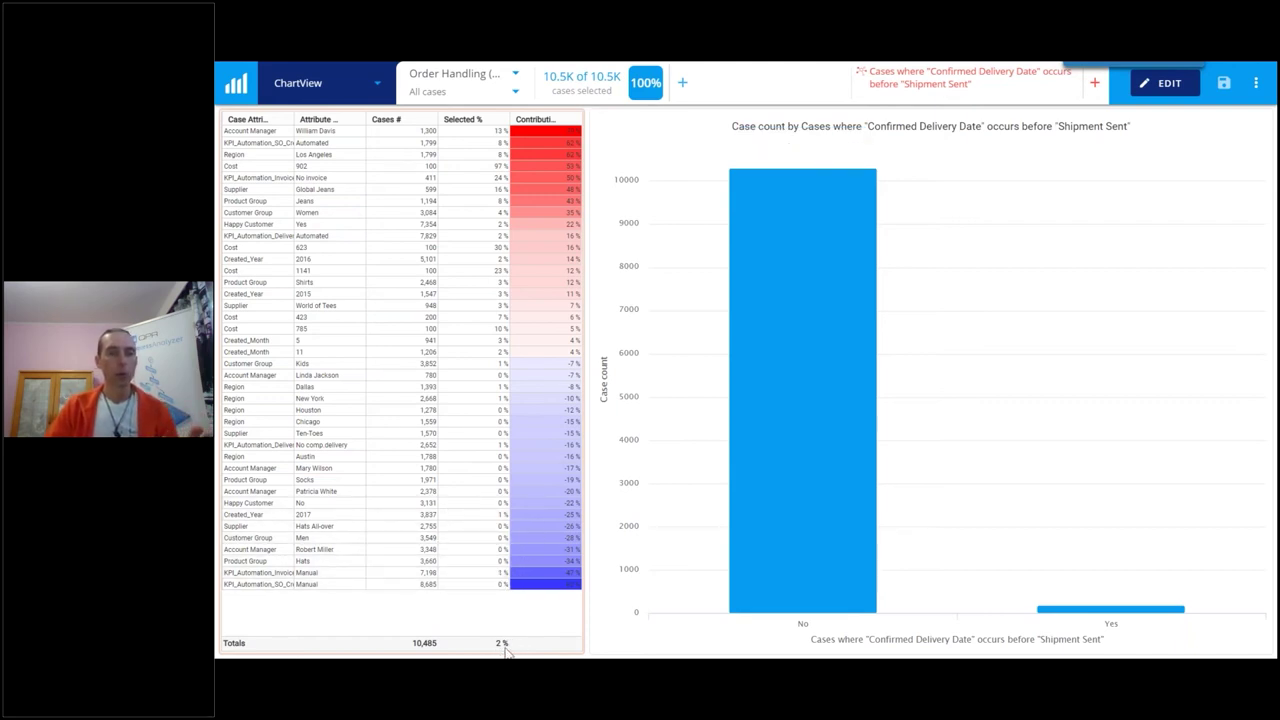
- Open the bar chart's settings and examine the dimension options available for the X-axis
mouse_move(1110, 607)
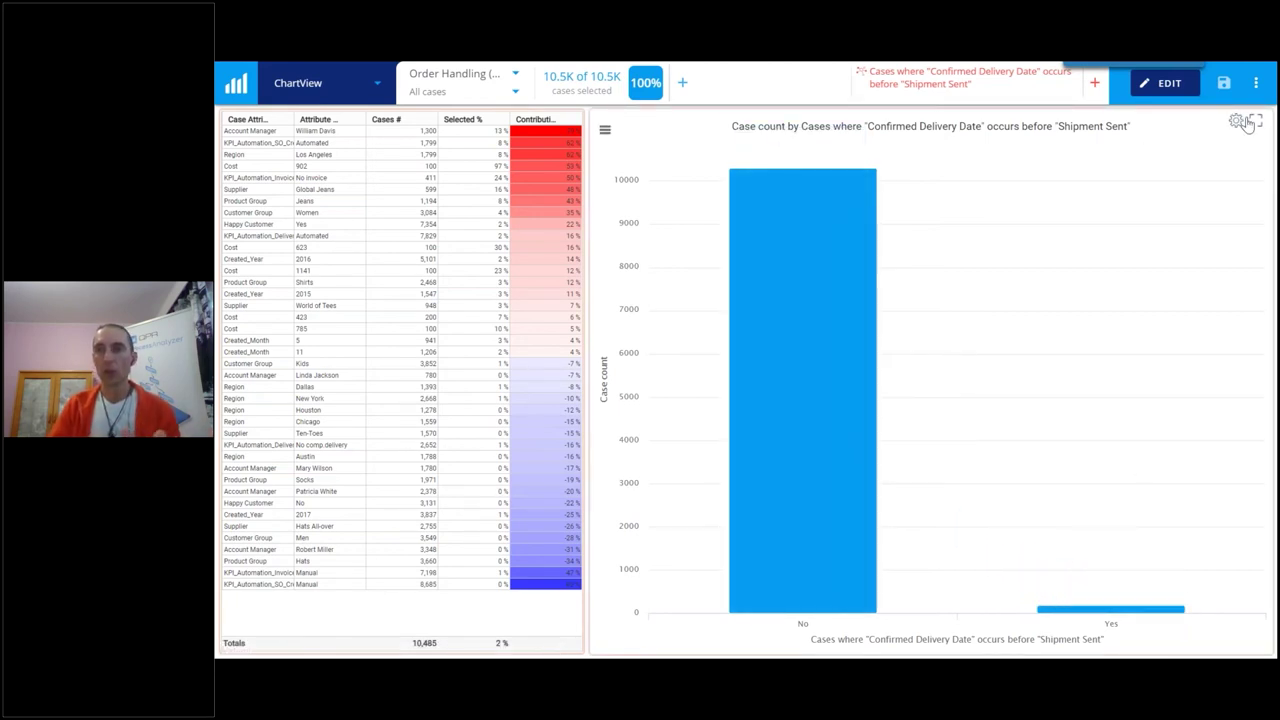
left_click(1237, 122)
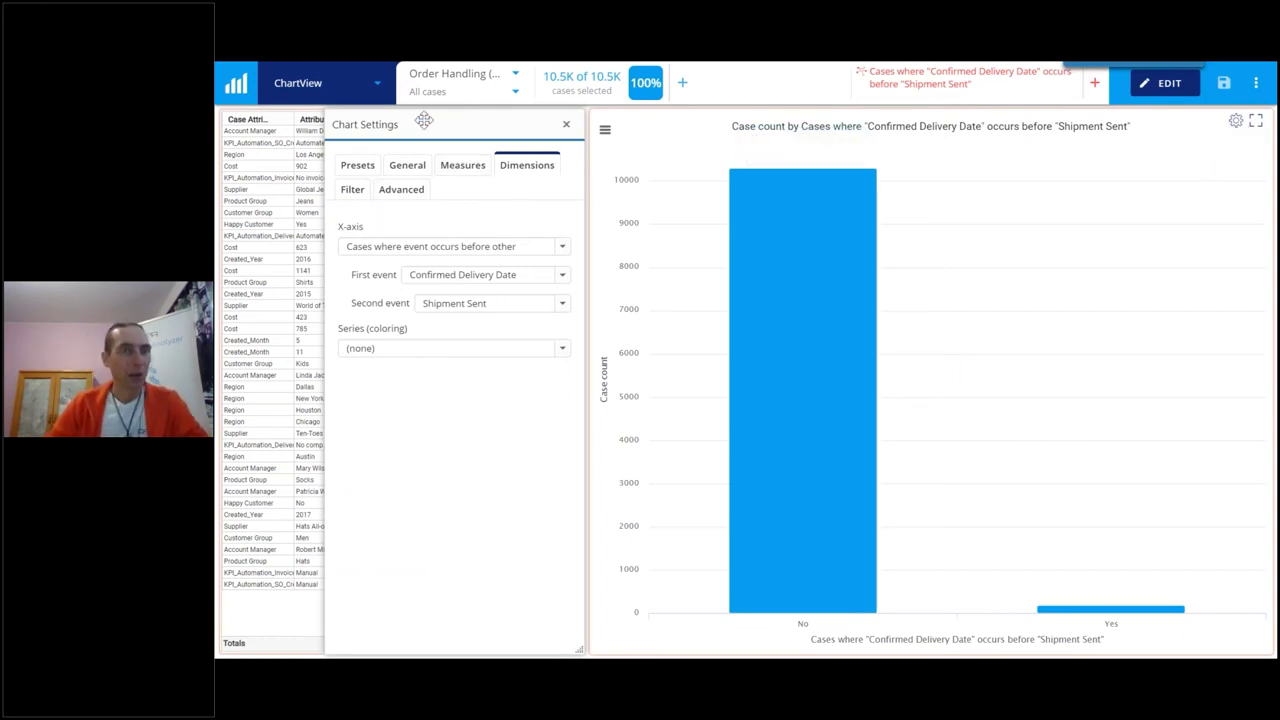
left_click(563, 248)
scroll(495, 474, "down", 5)
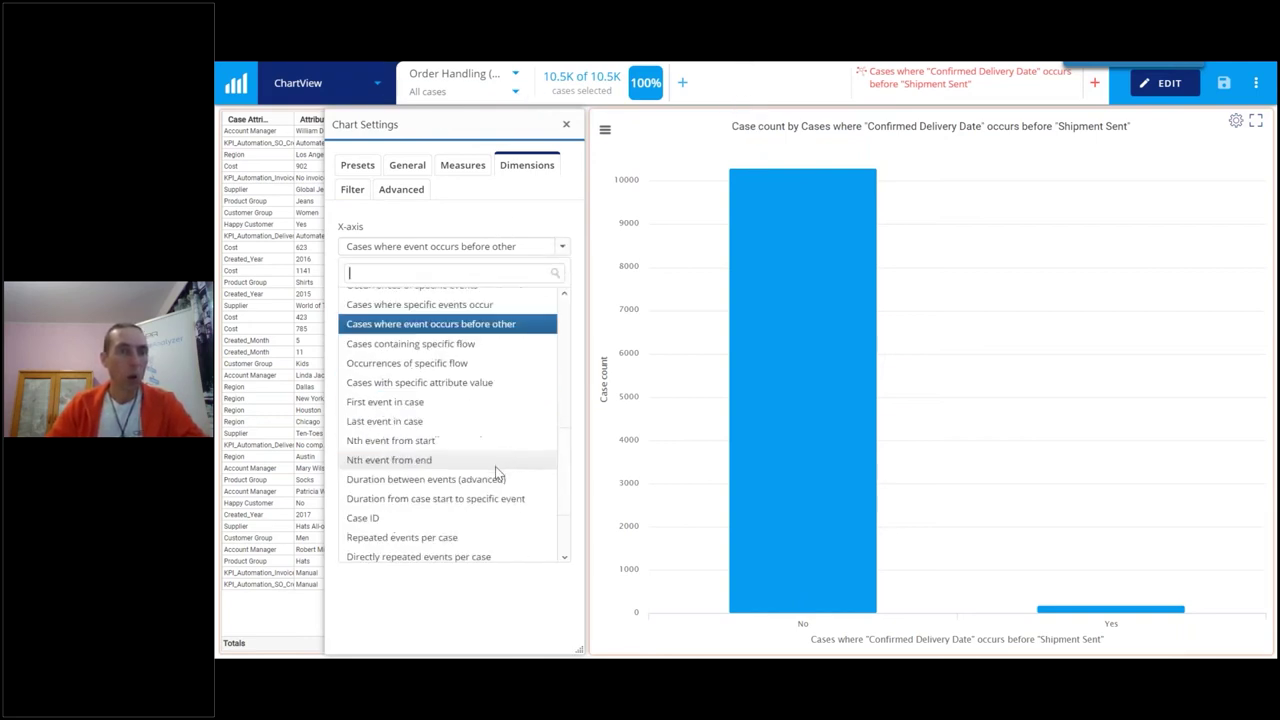
scroll(497, 474, "up", 5)
scroll(434, 428, "down", 5)
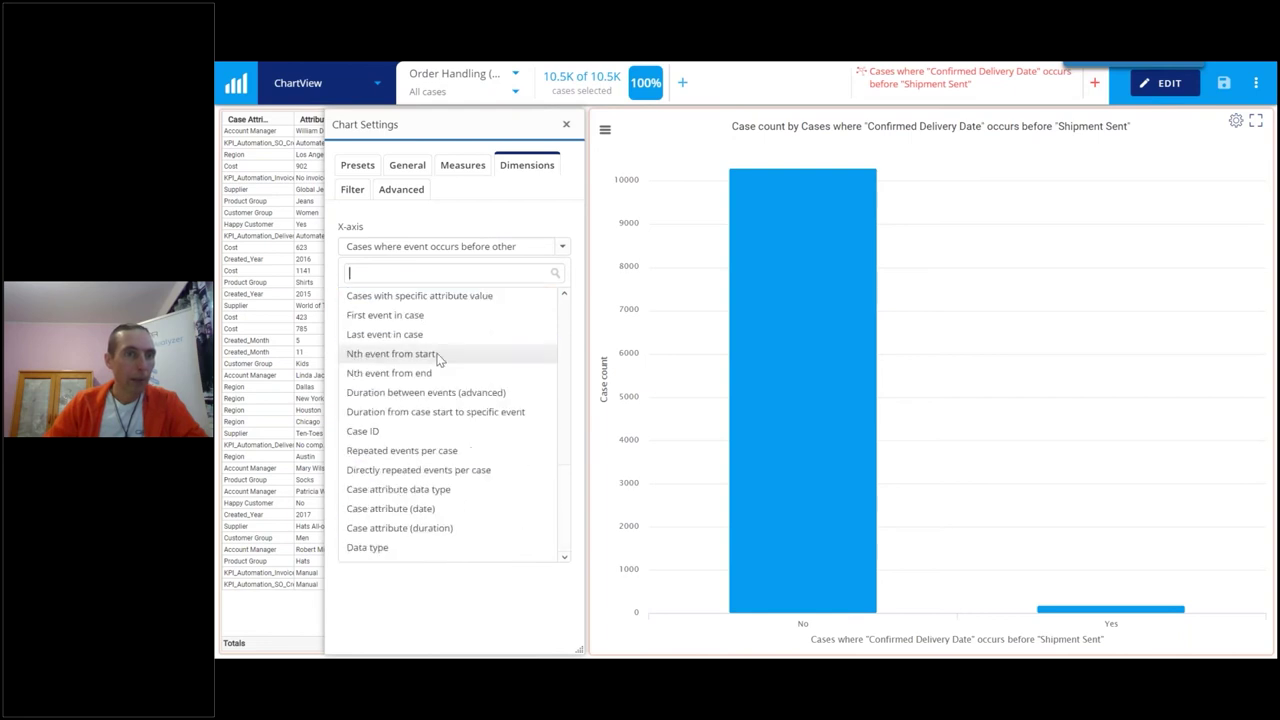
scroll(440, 345, "up", 3)
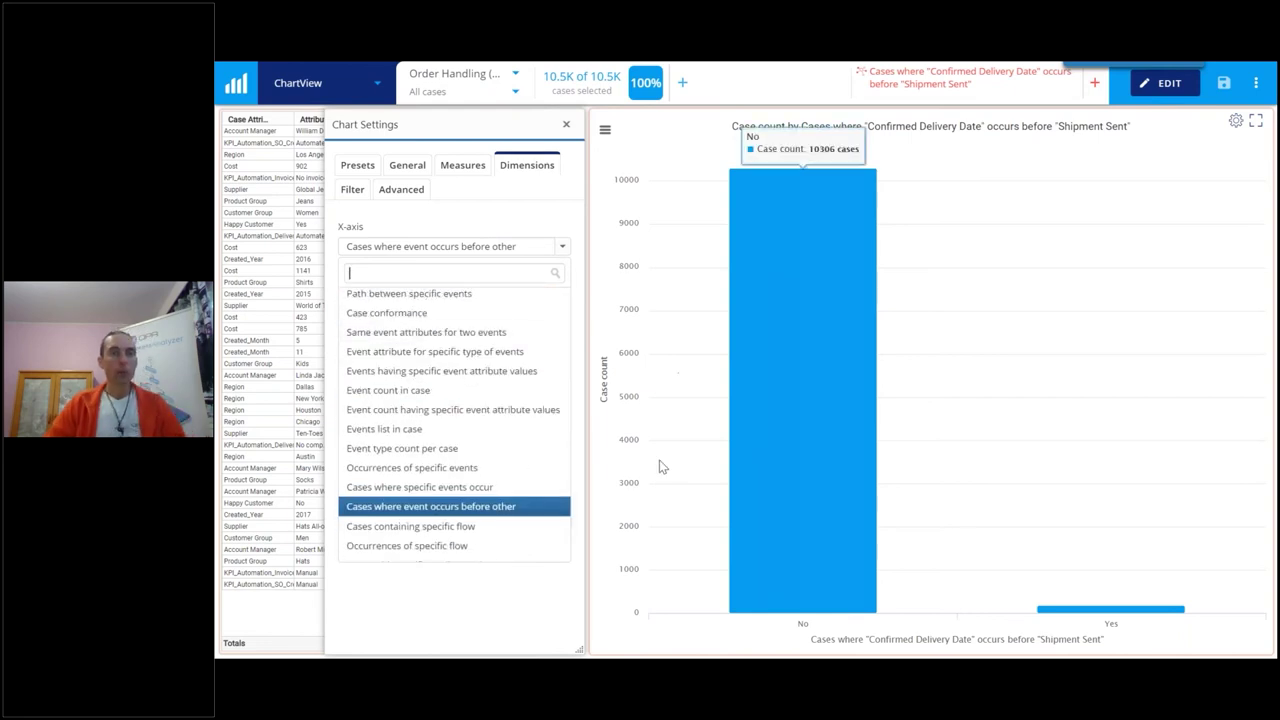
left_click(514, 591)
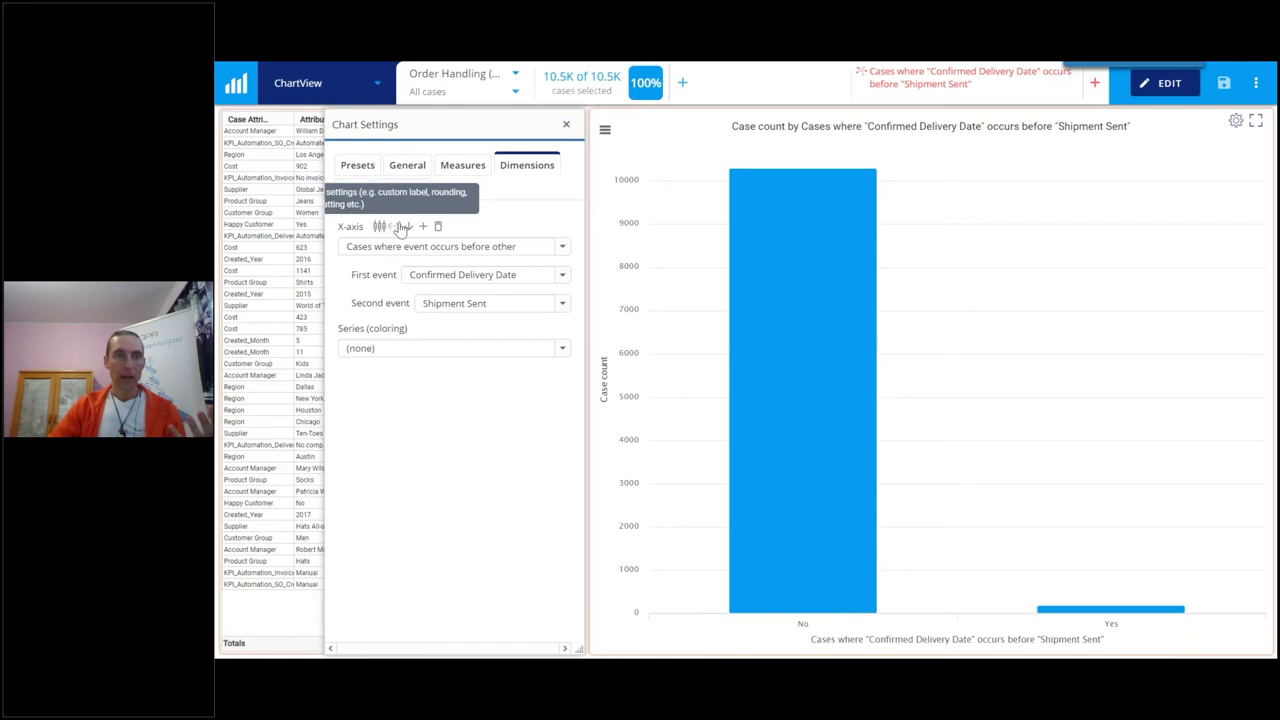
- Convert the X-axis dimension to a custom expression for editing
left_click(381, 229)
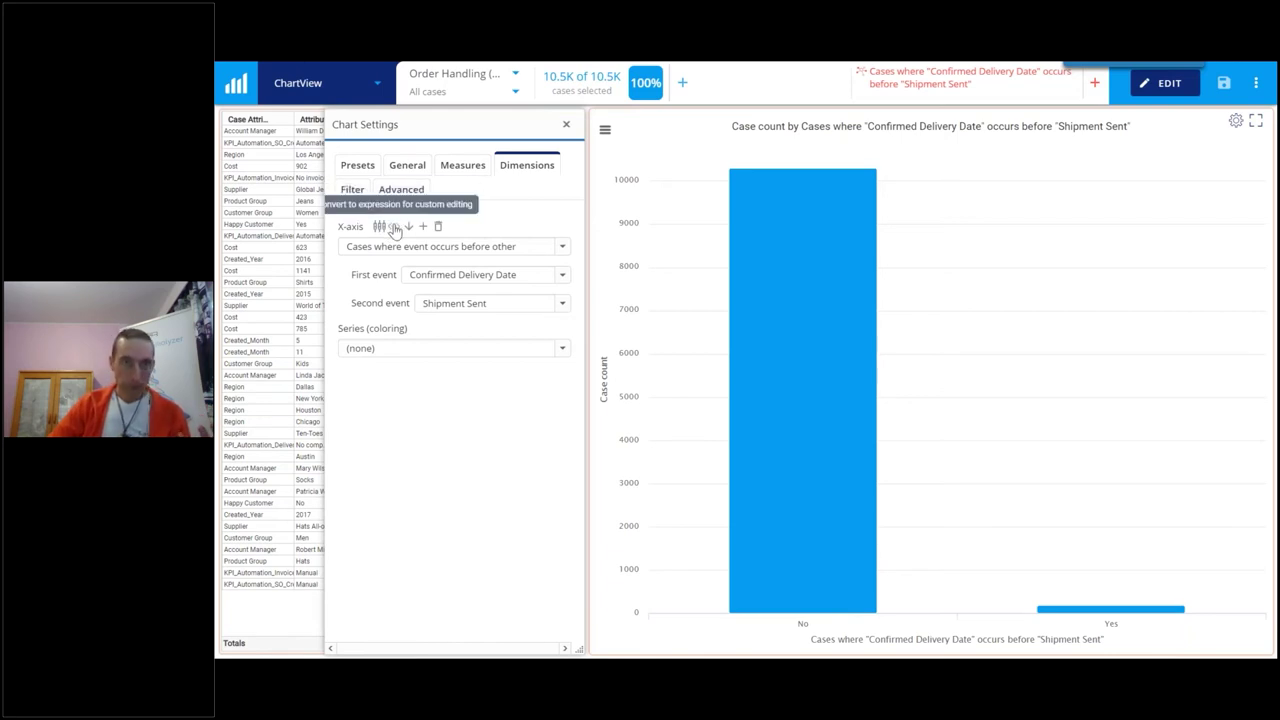
left_click(394, 227)
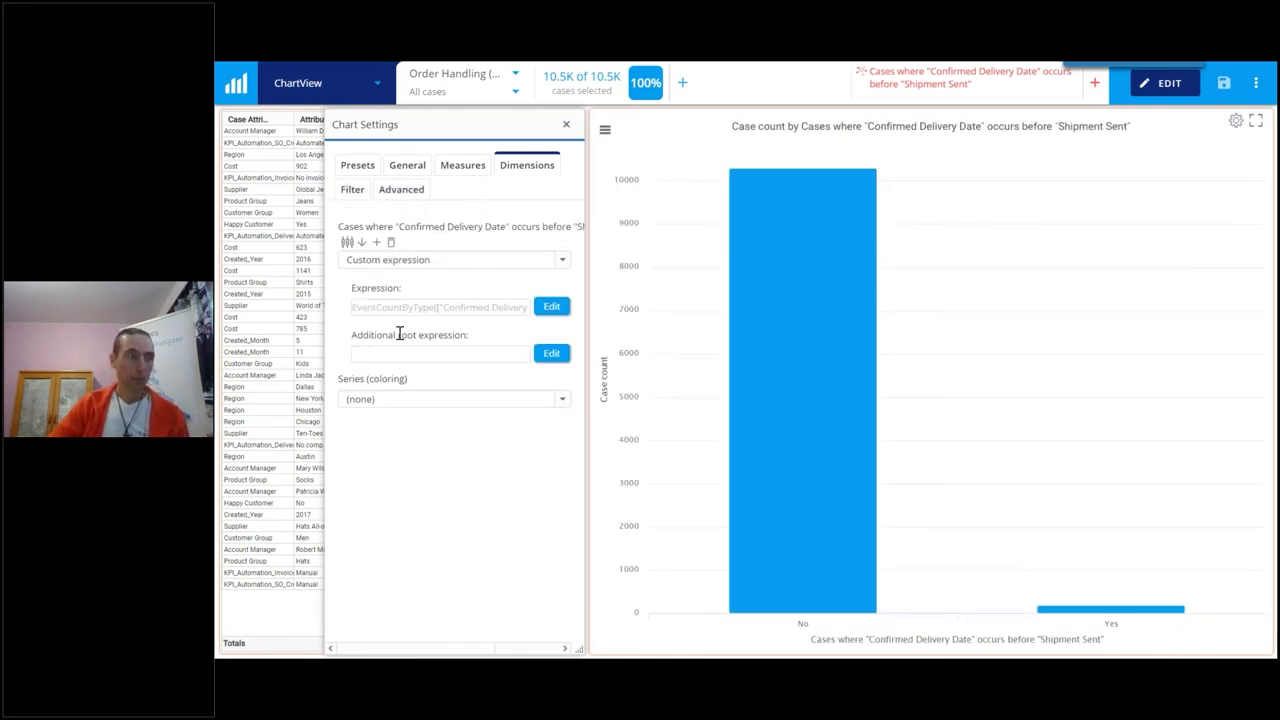
- Examine the X-axis custom expression that compares the Confirmed Delivery Date and Shipment Sent timestamps, without saving any change
left_click(552, 307)
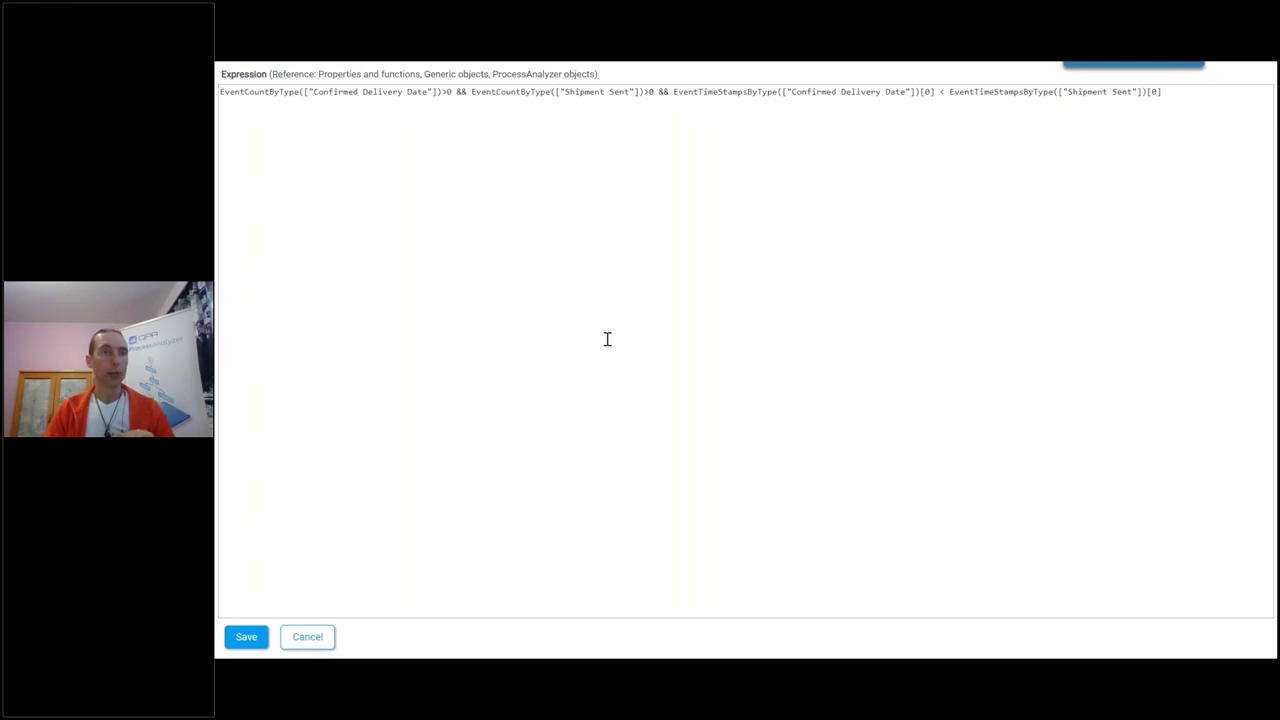
left_click(330, 639)
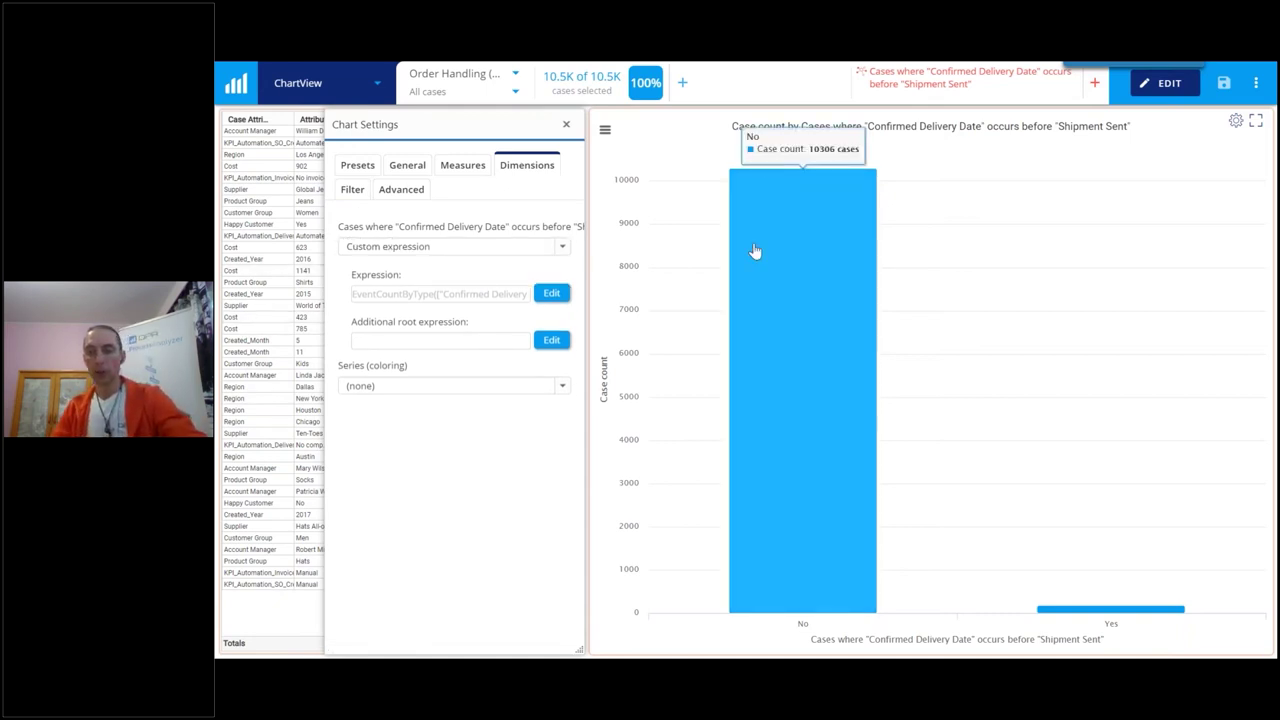
- Return to the earlier chart state whose X-axis uses Cases where event occurs before other
key("F11")
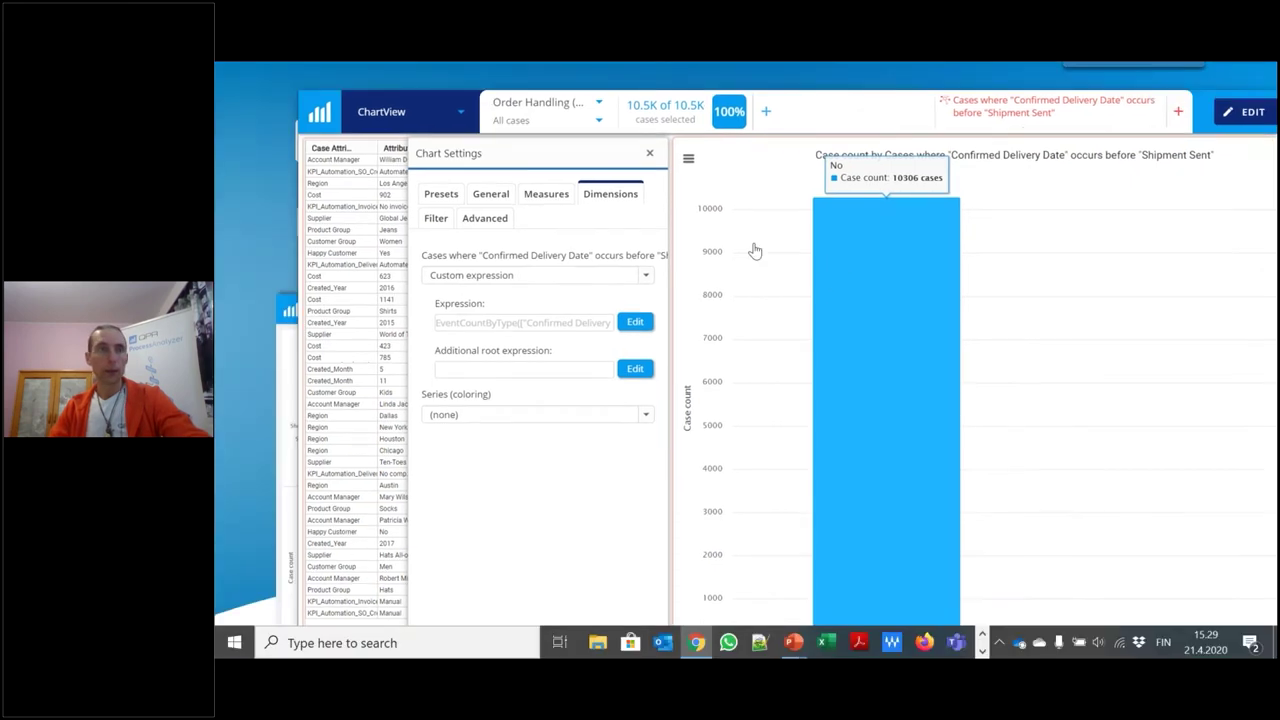
left_click(316, 141)
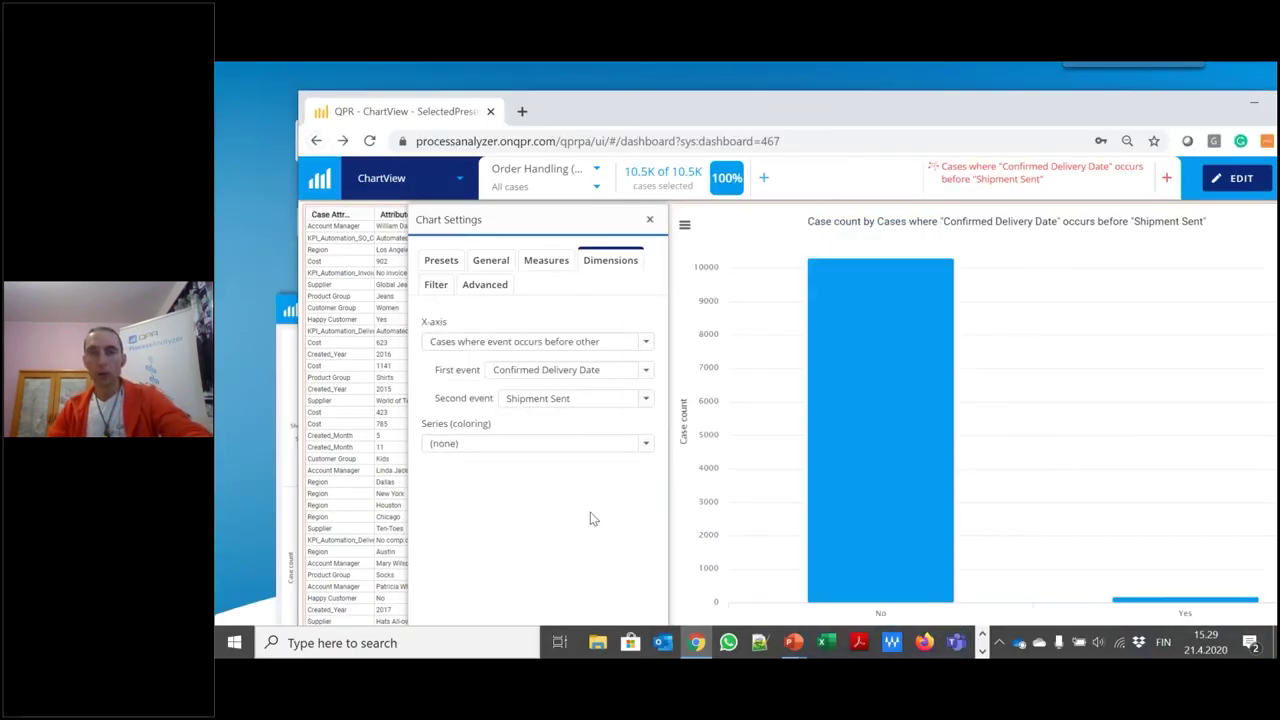
key("F11")
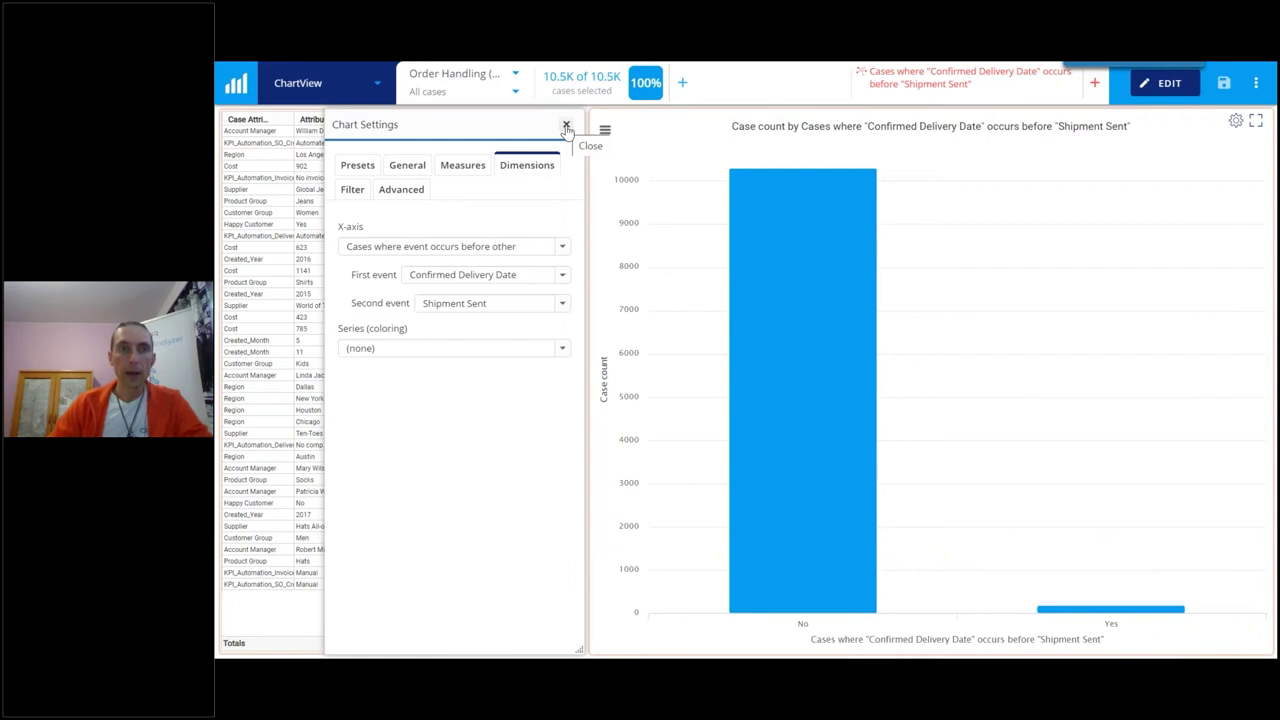
- Set the X-axis dimension to the case attribute KPI_Automation_Delivery_Completed and close the chart settings
left_click(418, 247)
scroll(433, 400, "up", 5)
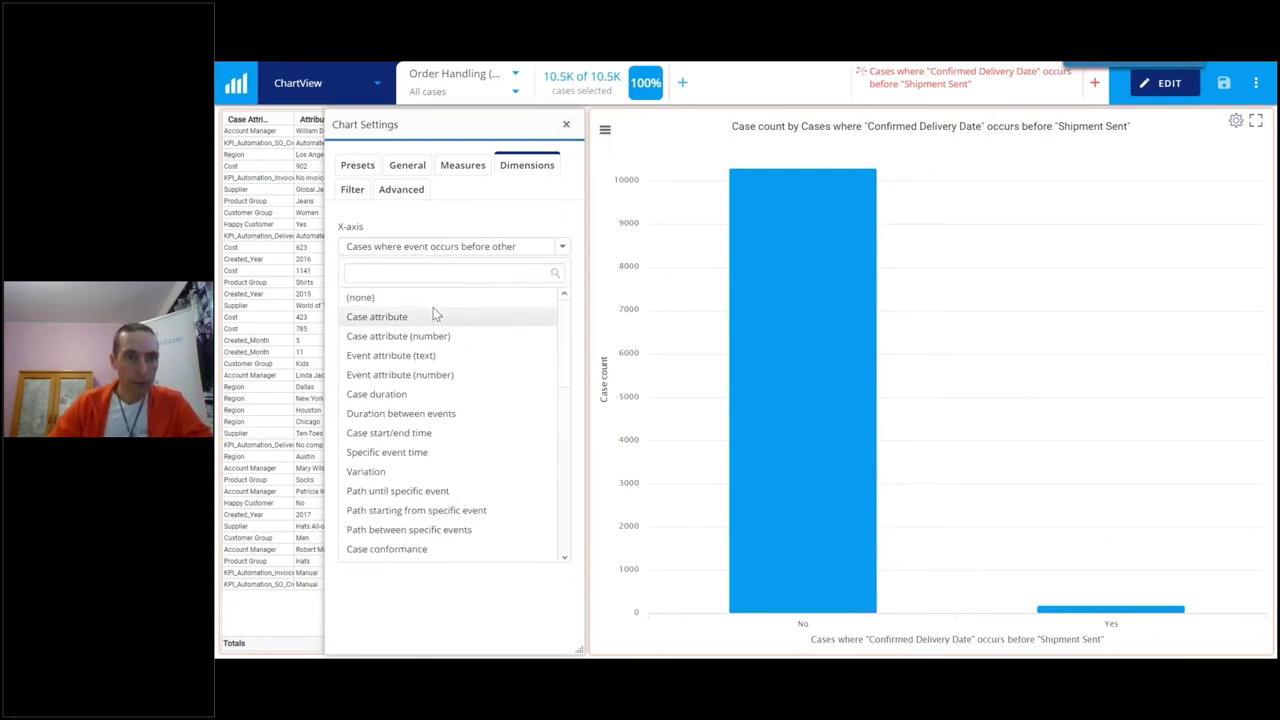
left_click(427, 317)
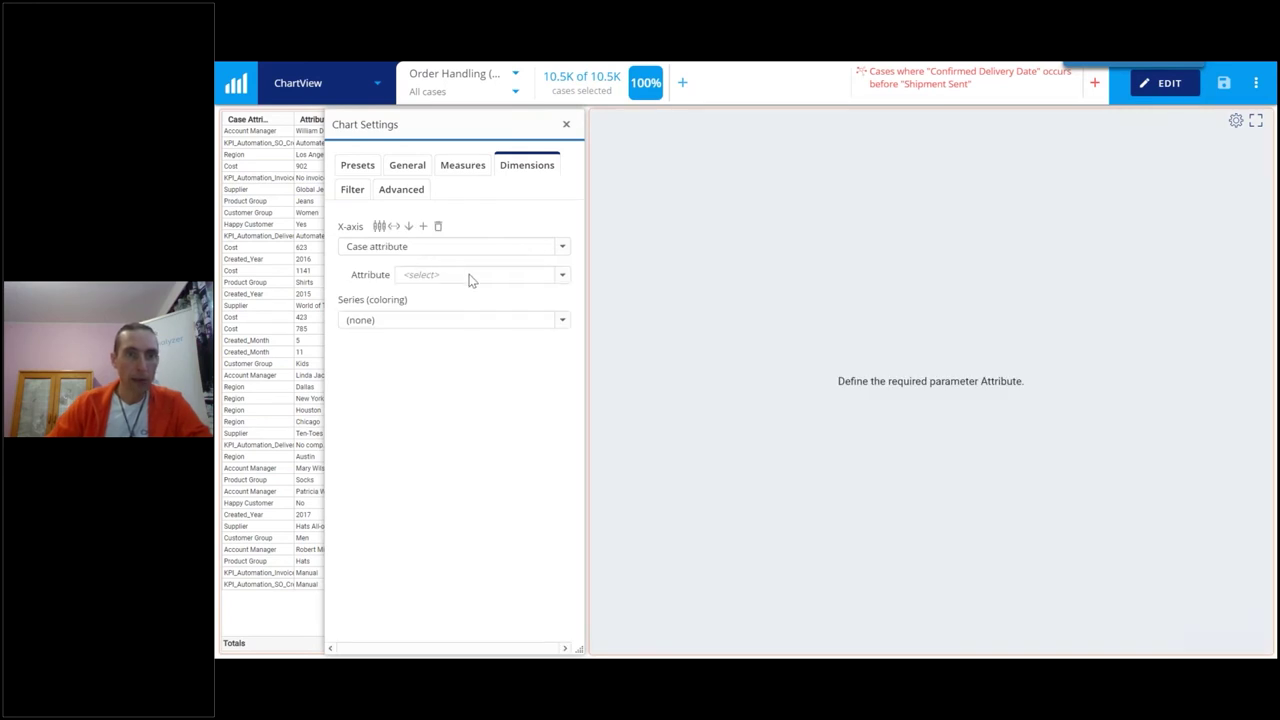
left_click(471, 276)
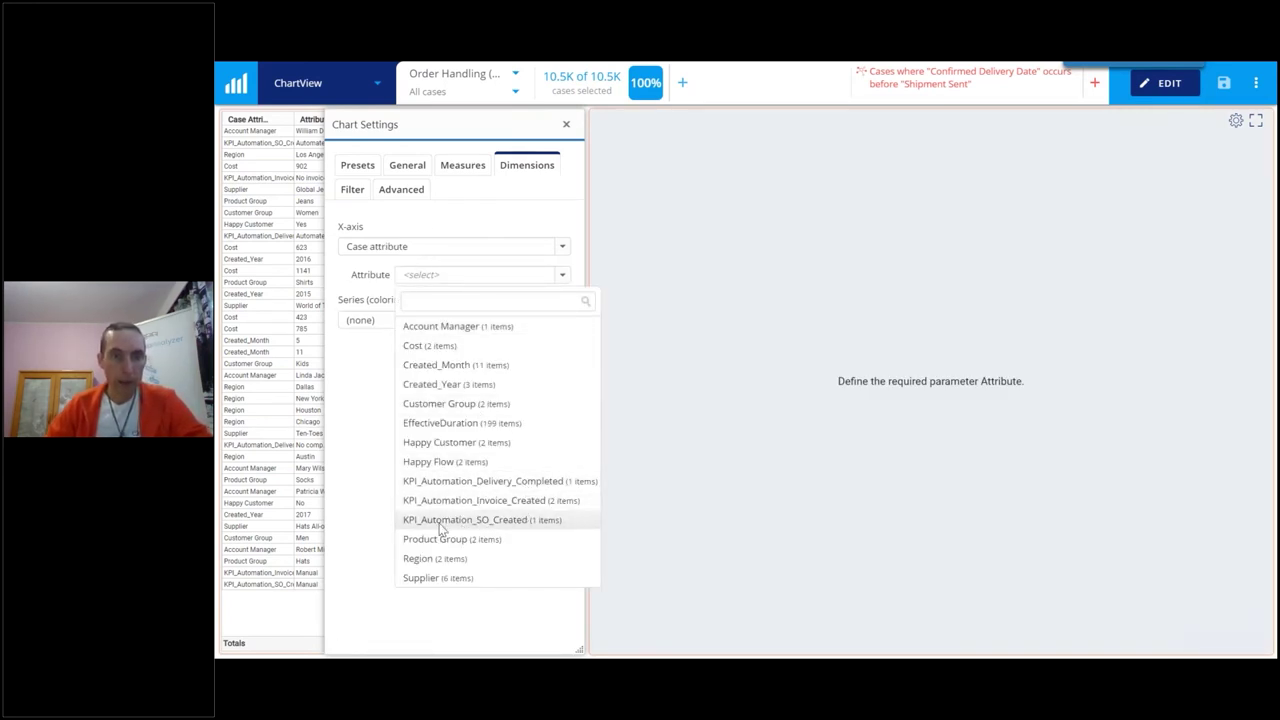
left_click(465, 481)
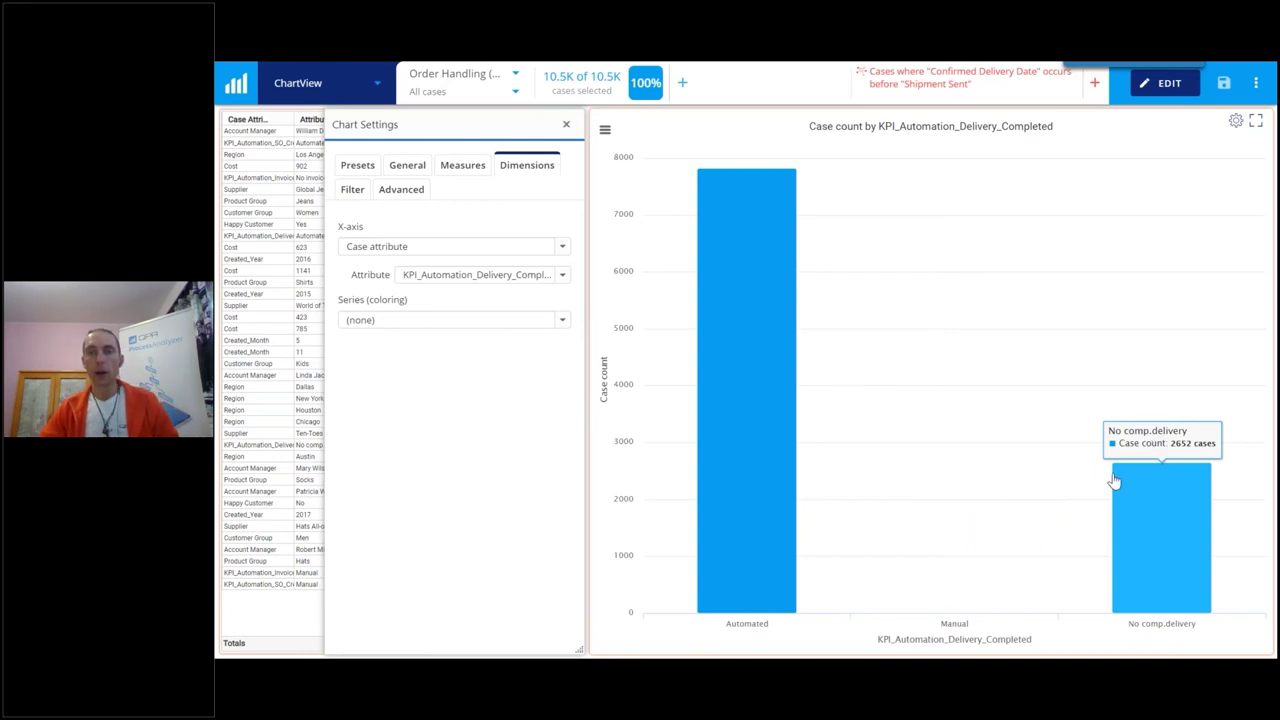
left_click(566, 126)
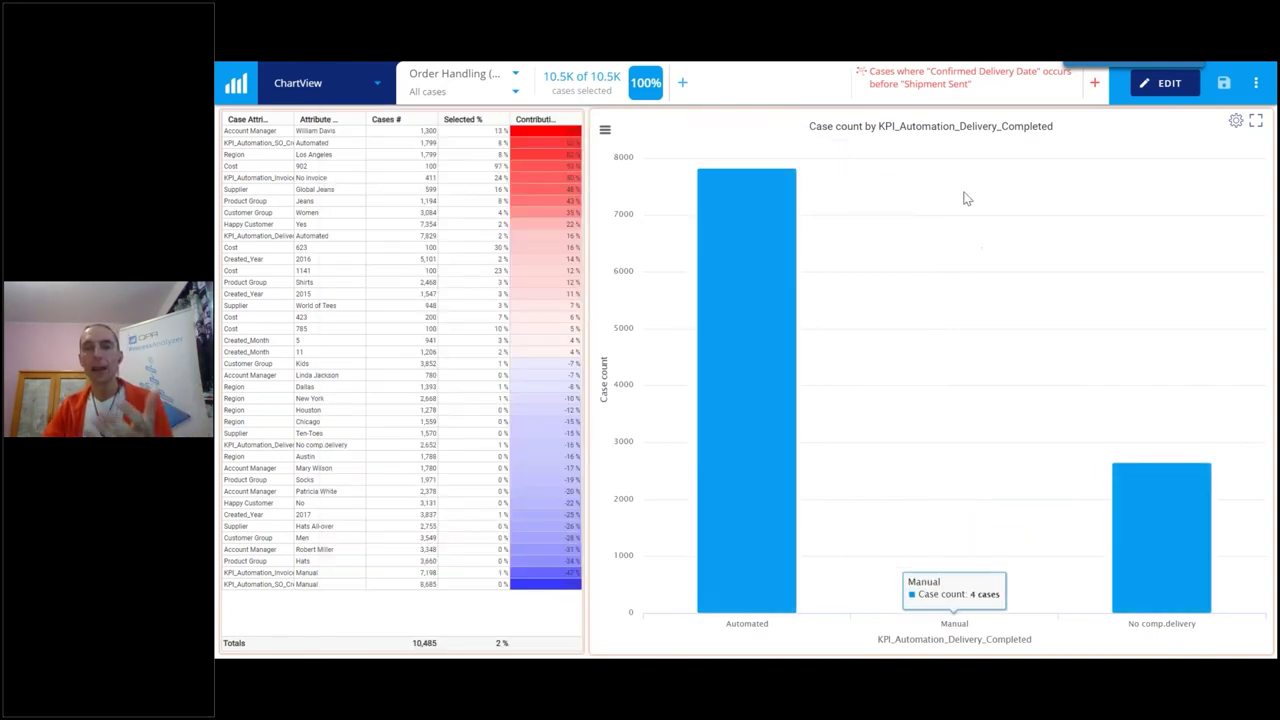
- Find root causes for the No comp.delivery cases and remove the root cause criterion about Confirmed Delivery Date before Shipment Sent
left_click(1190, 534)
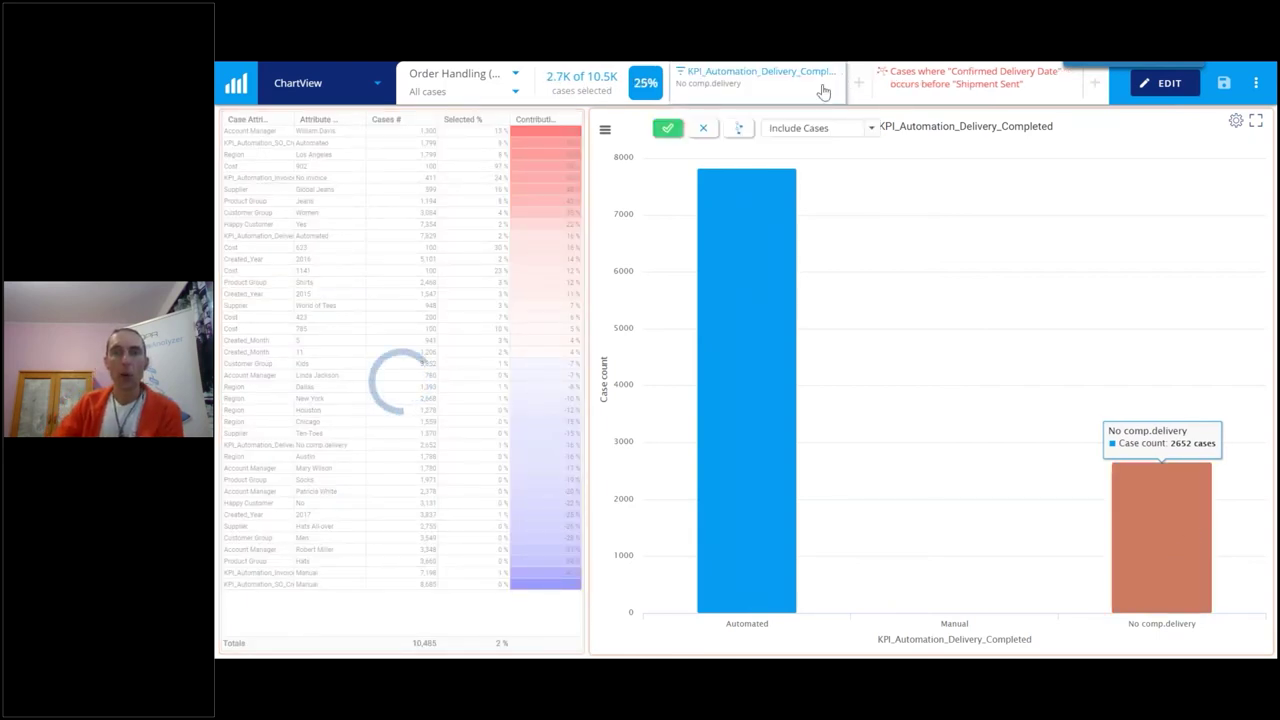
left_click_drag(822, 92, 1050, 83)
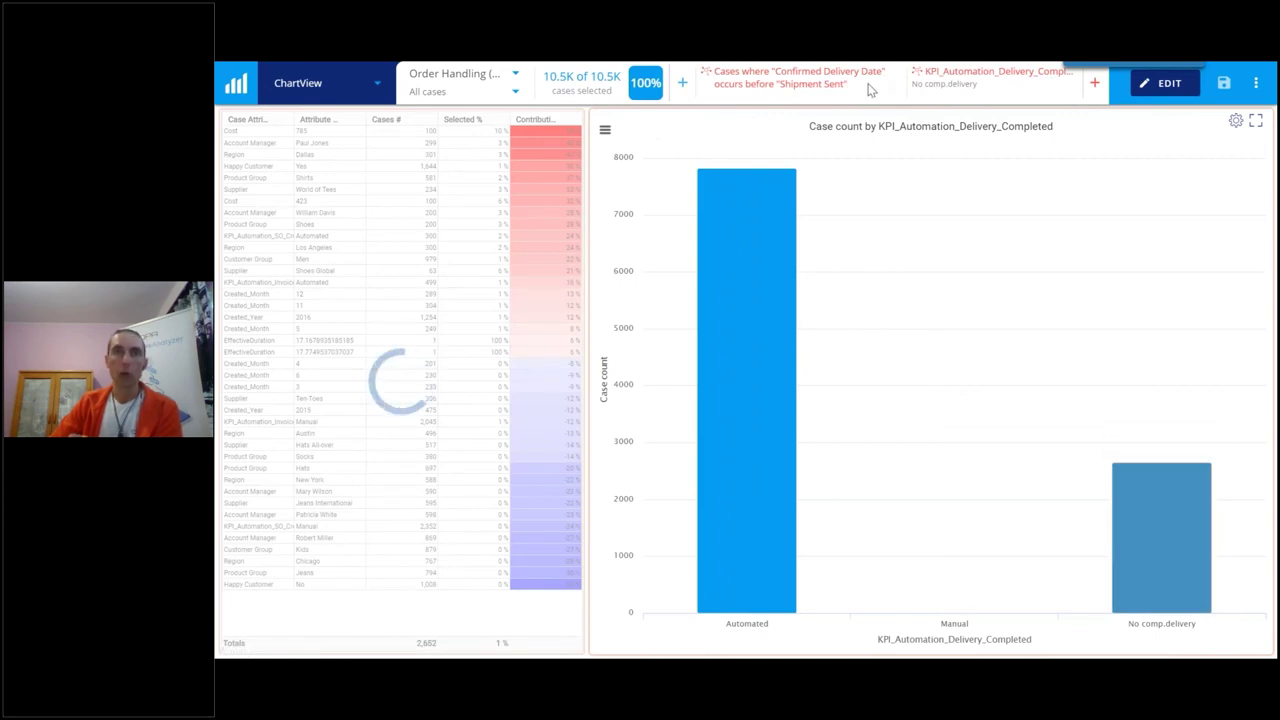
left_click(840, 95)
left_click(604, 393)
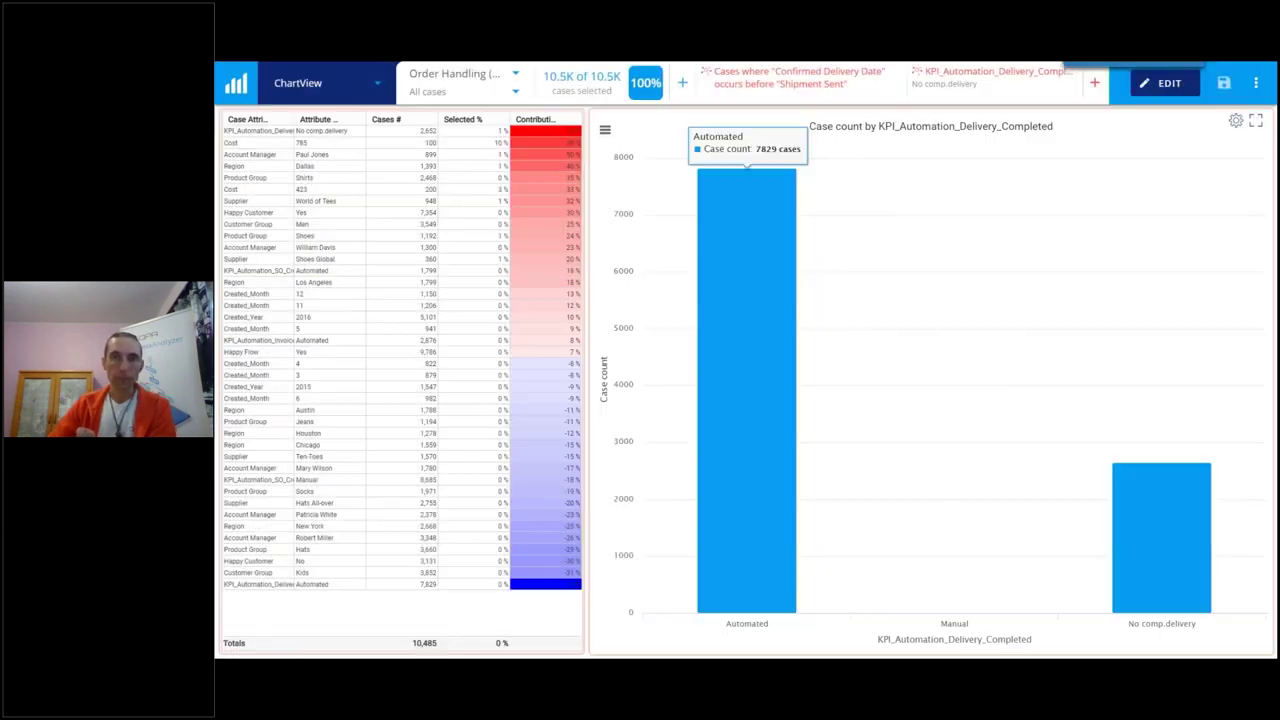
left_click(893, 83)
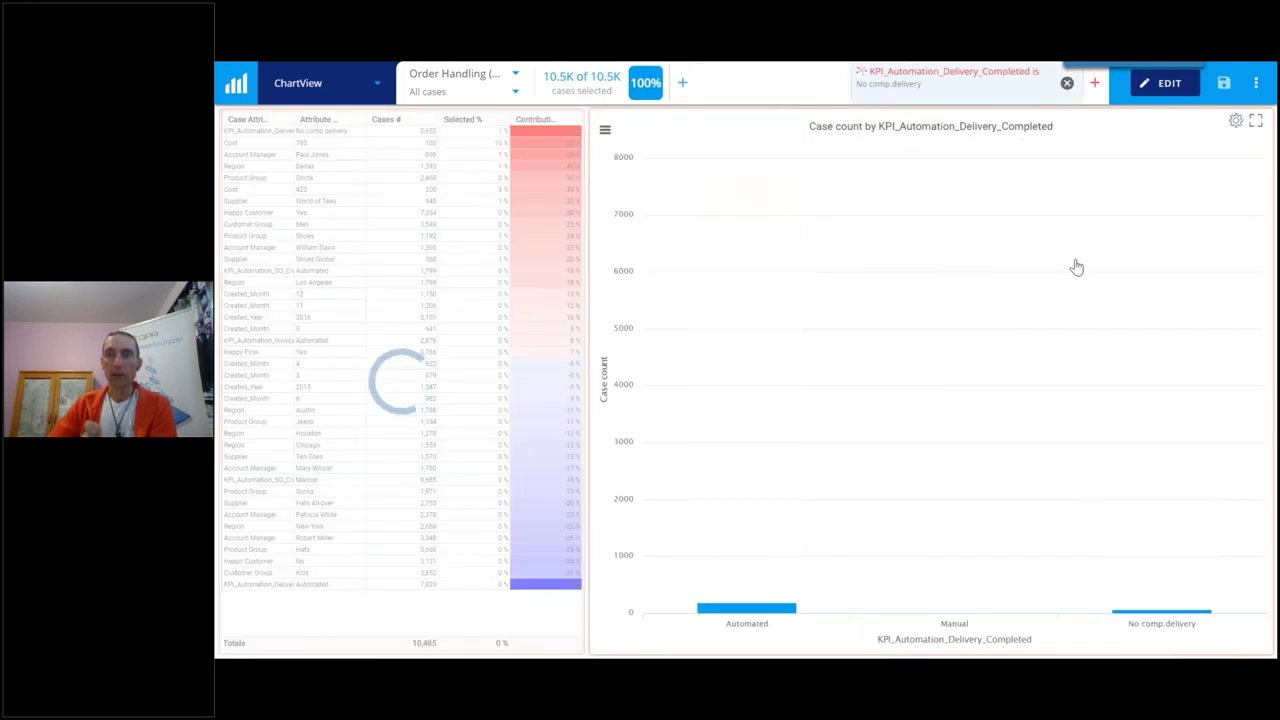
left_click_drag(900, 82, 900, 83)
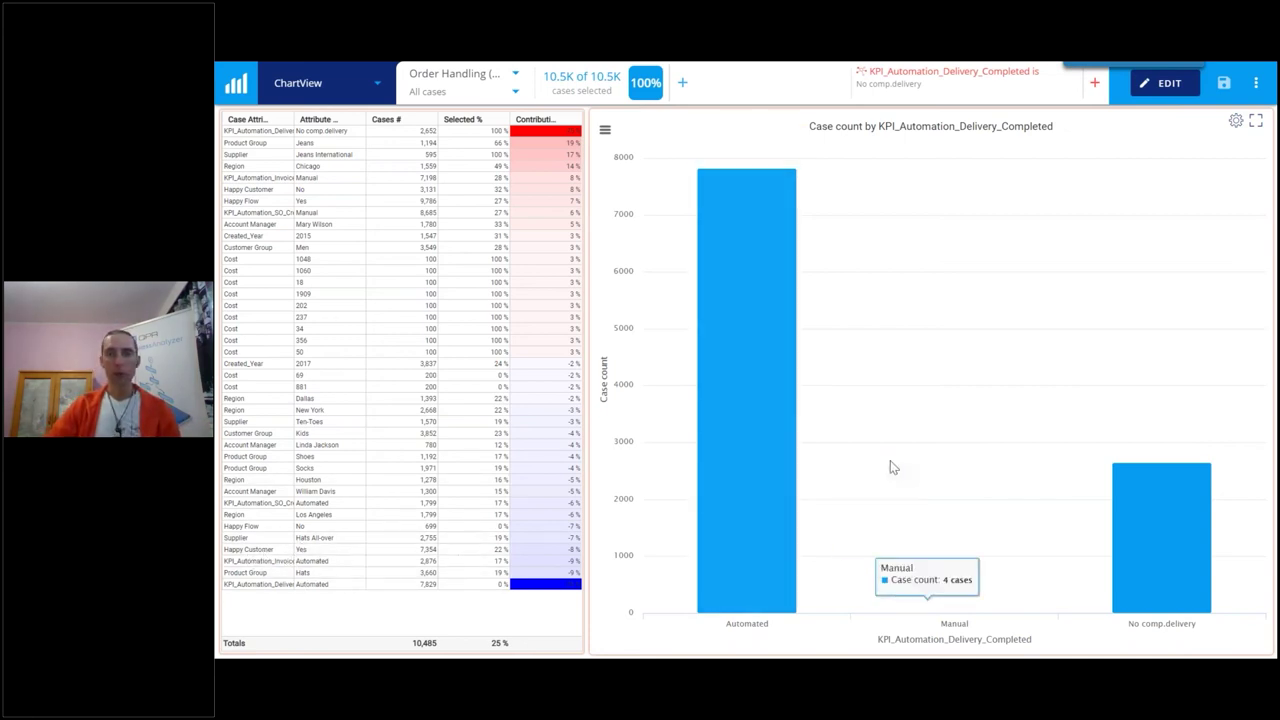
- Change the chart's X-axis case attribute to Happy Customer
left_click(1234, 123)
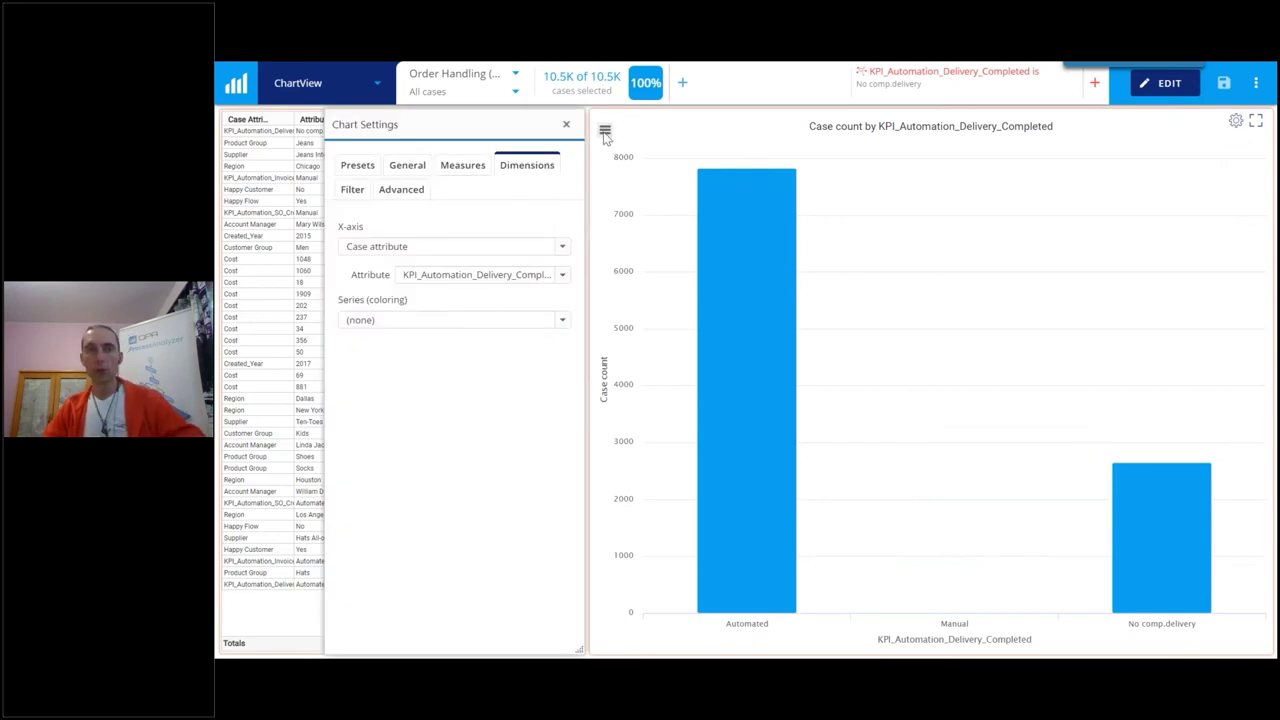
left_click(563, 275)
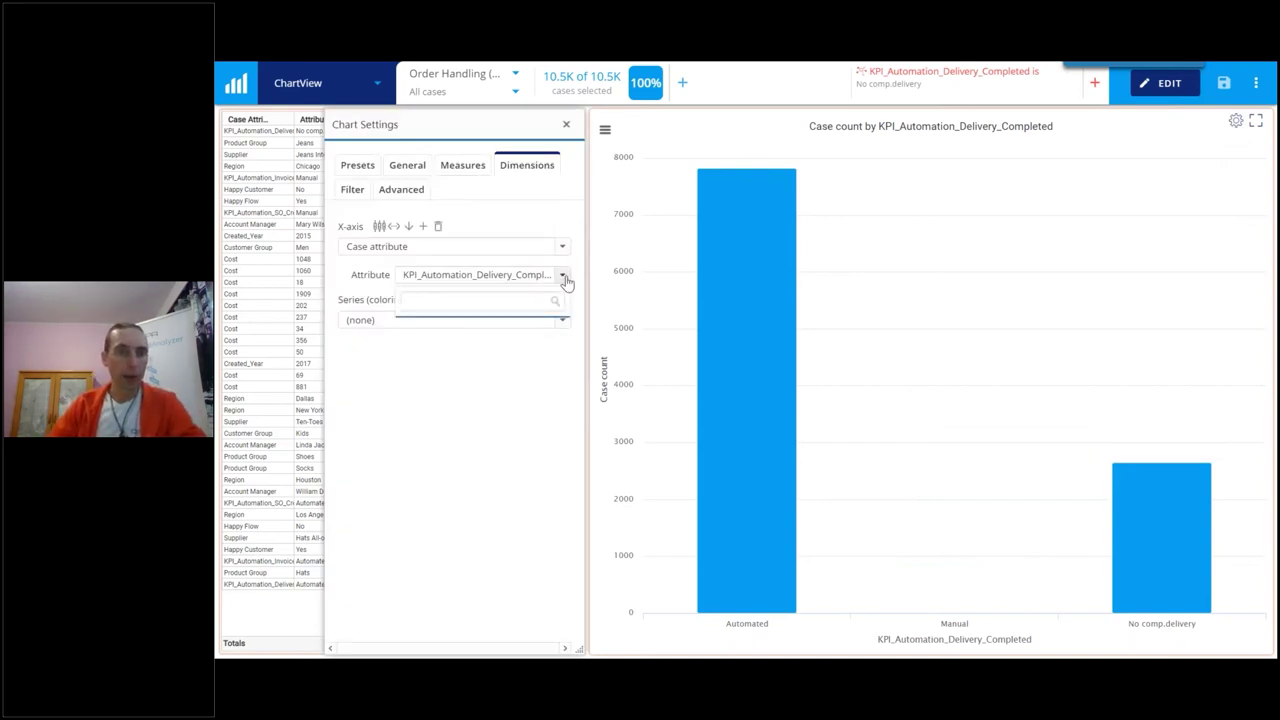
left_click(422, 280)
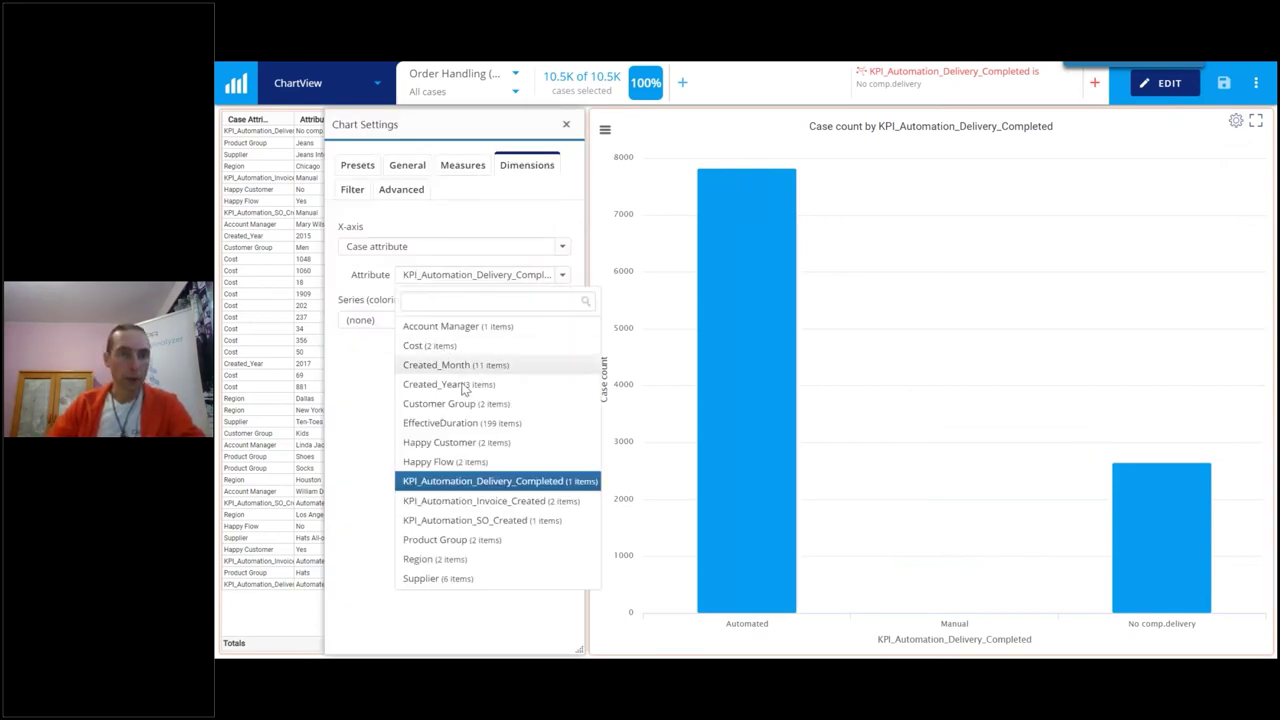
left_click(445, 443)
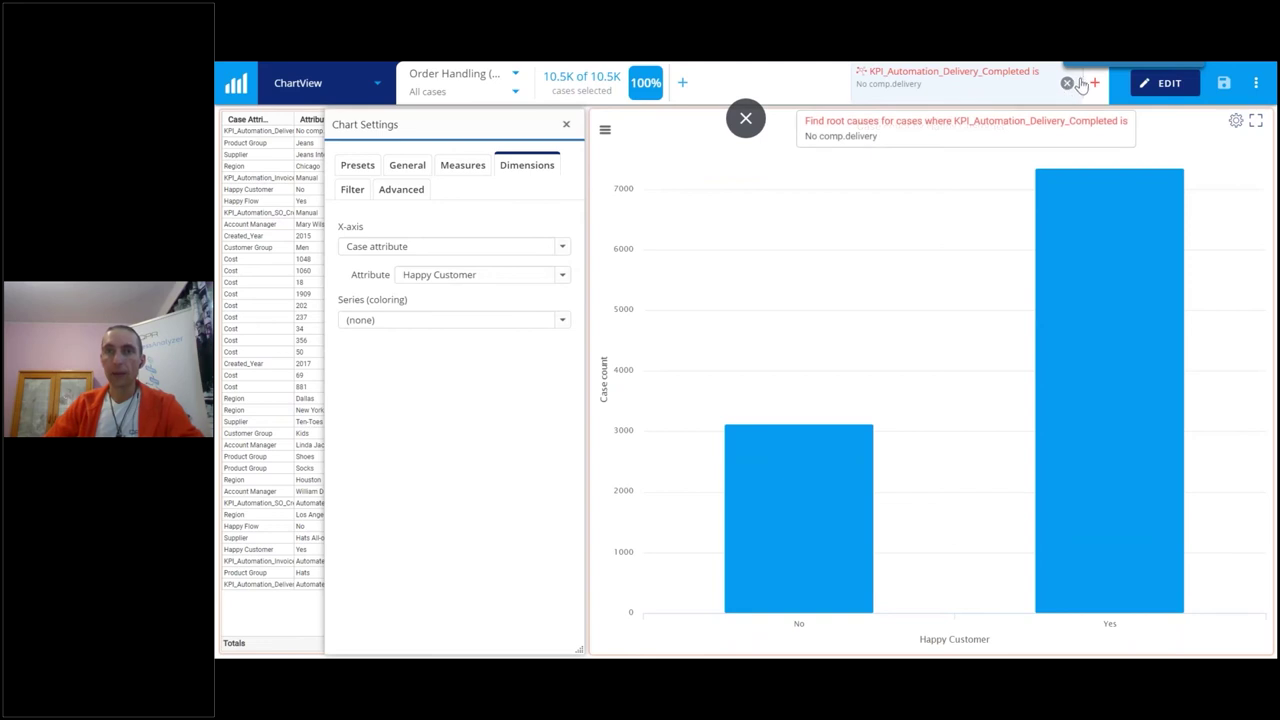
- Replace the No comp.delivery root cause criterion with the cases where Happy Customer is No, and close the chart settings
left_click_drag(820, 118, 766, 229)
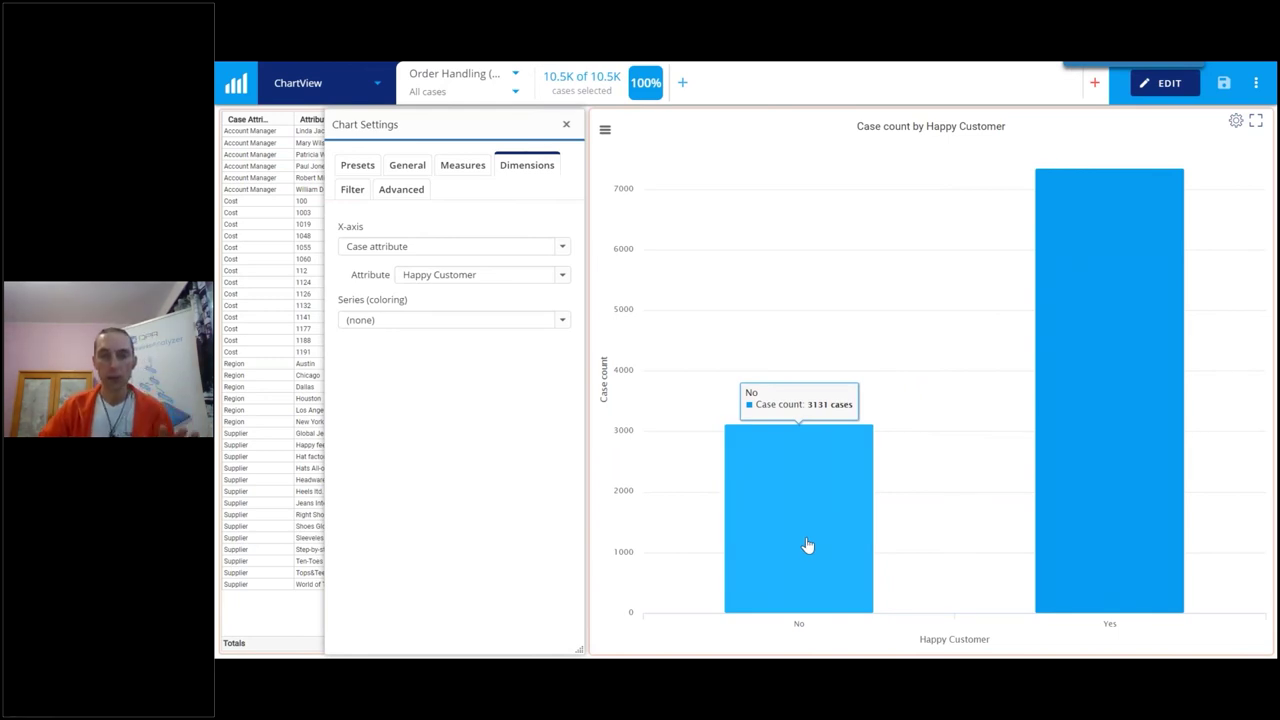
left_click(808, 545)
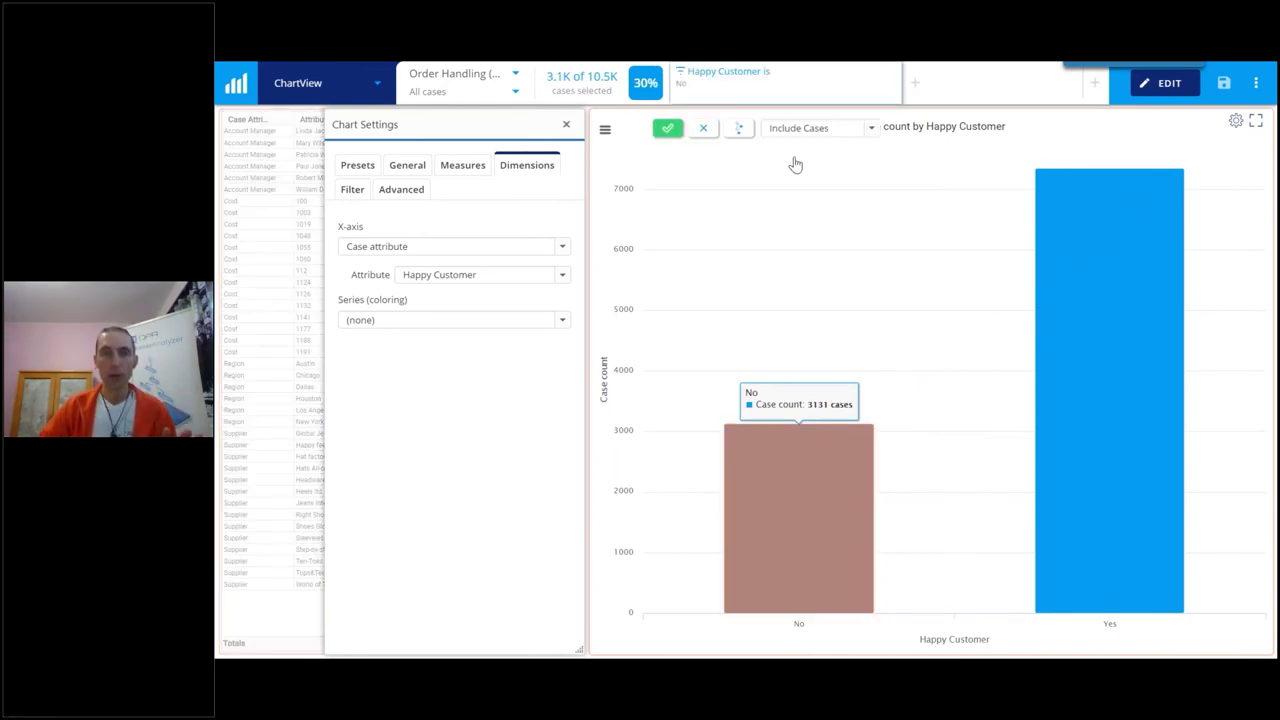
left_click(739, 130)
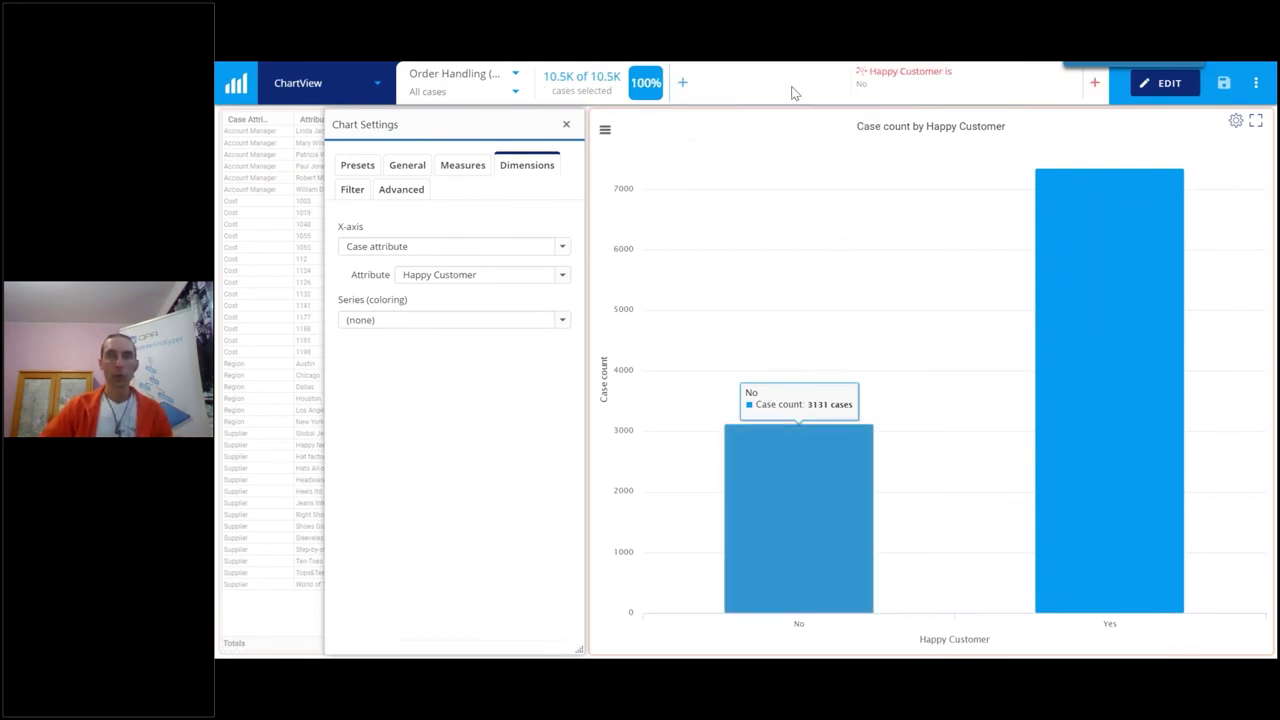
left_click(566, 126)
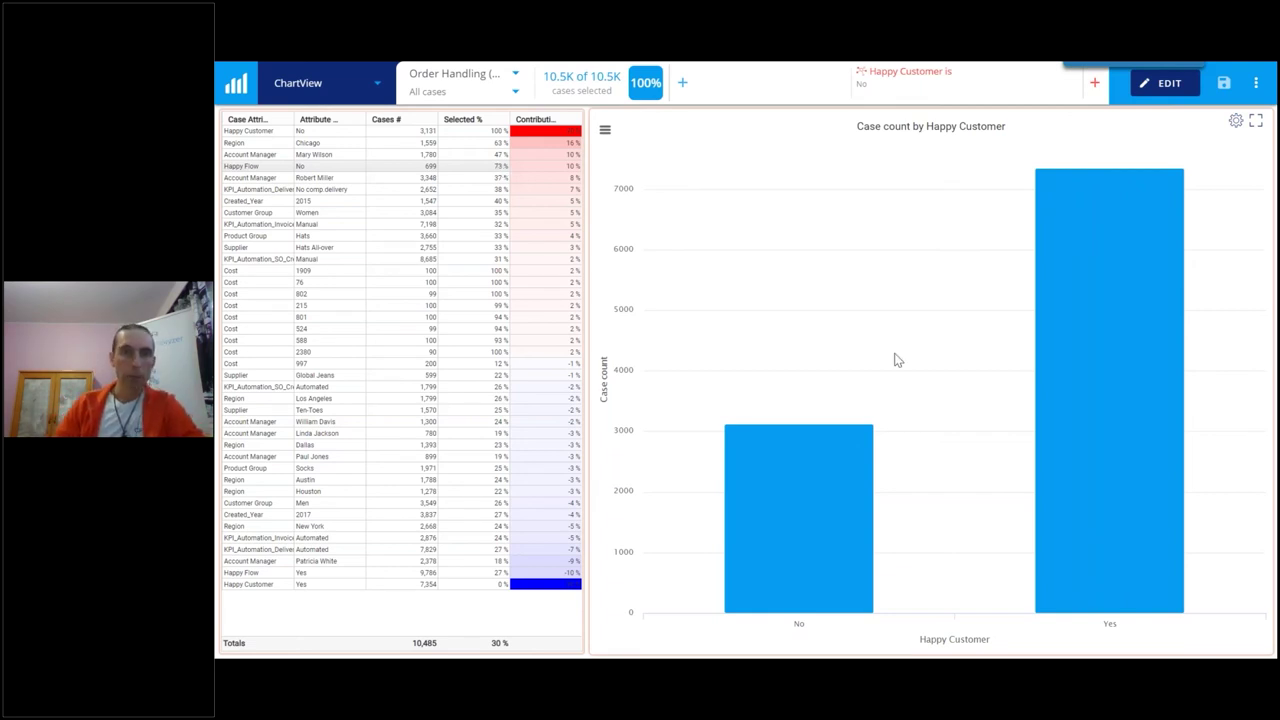
- Open the Case Level Prediction view and remove the Happy Customer root cause criterion
mouse_move(845, 236)
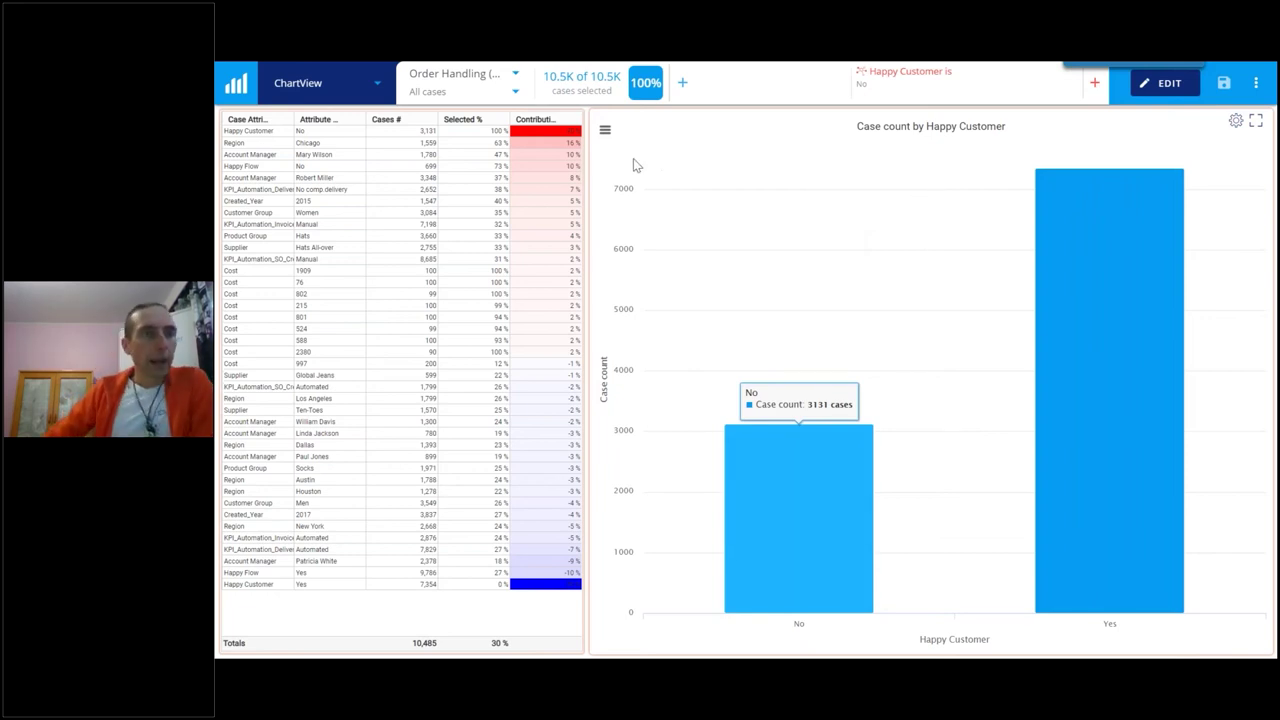
left_click(354, 84)
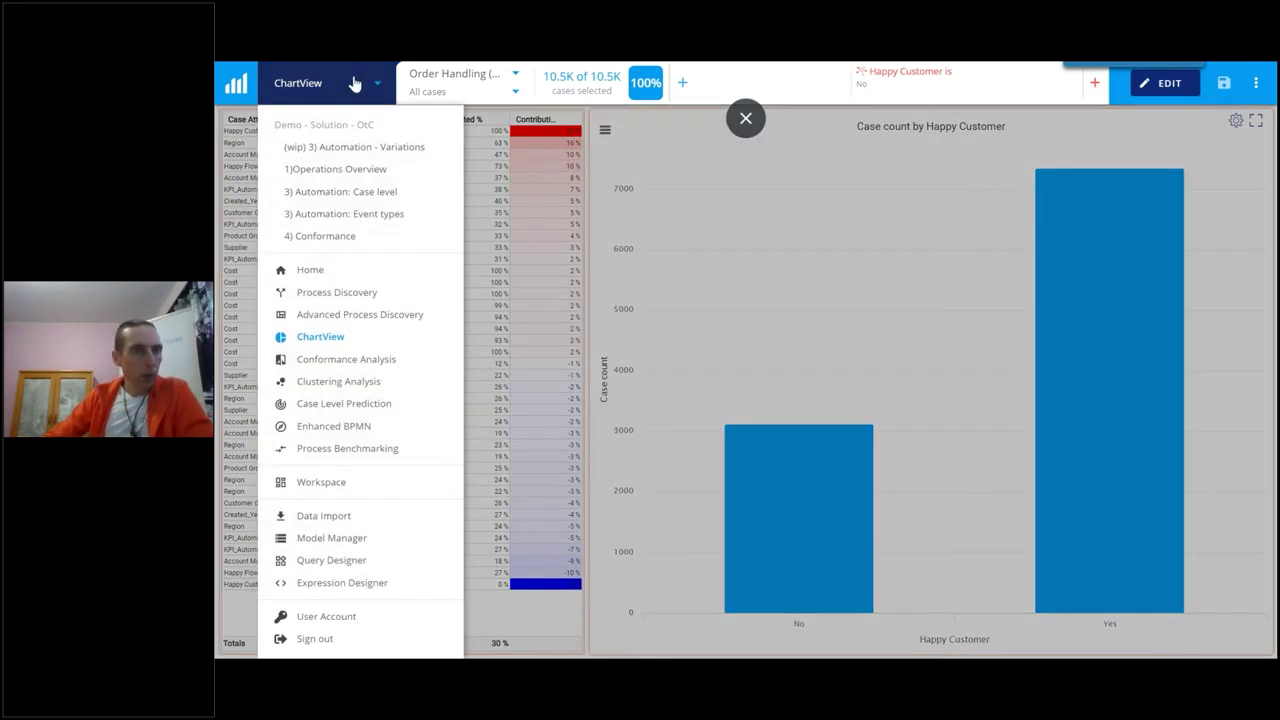
left_click(345, 404)
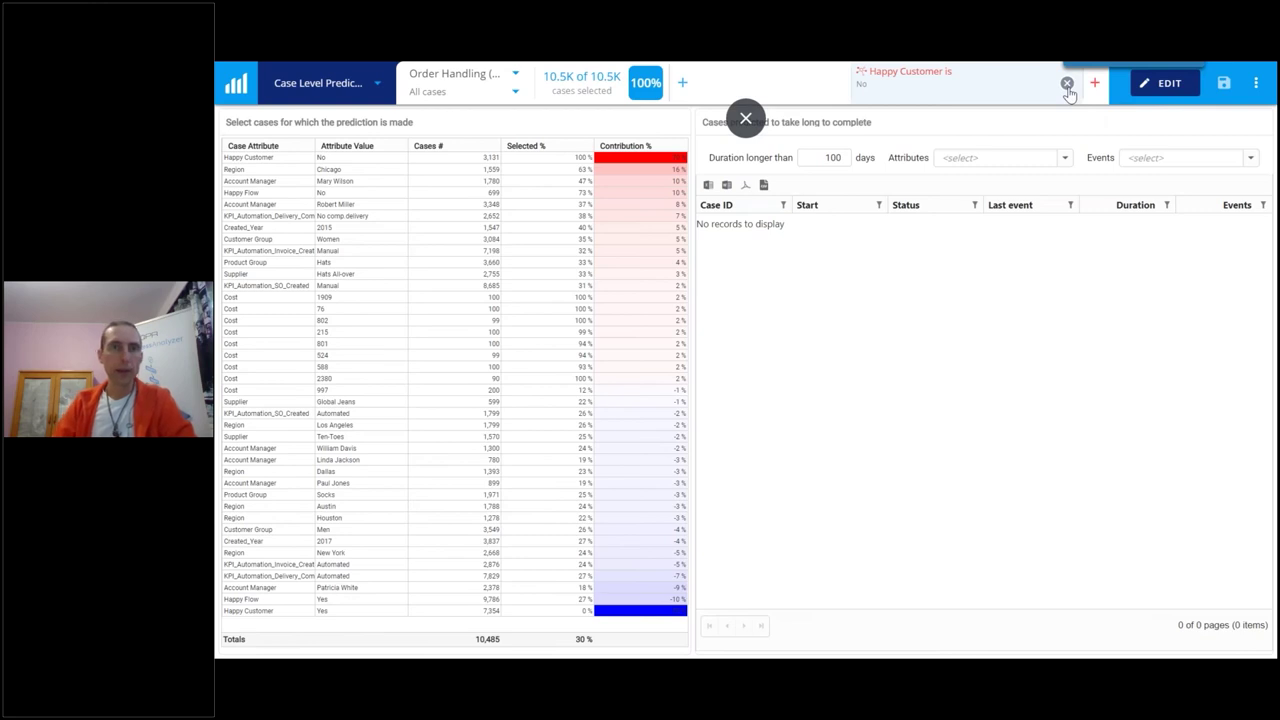
left_click(1067, 84)
- Change the Root Causes analysis to a Process Flowchart for selecting the cases to predict
right_click(458, 255)
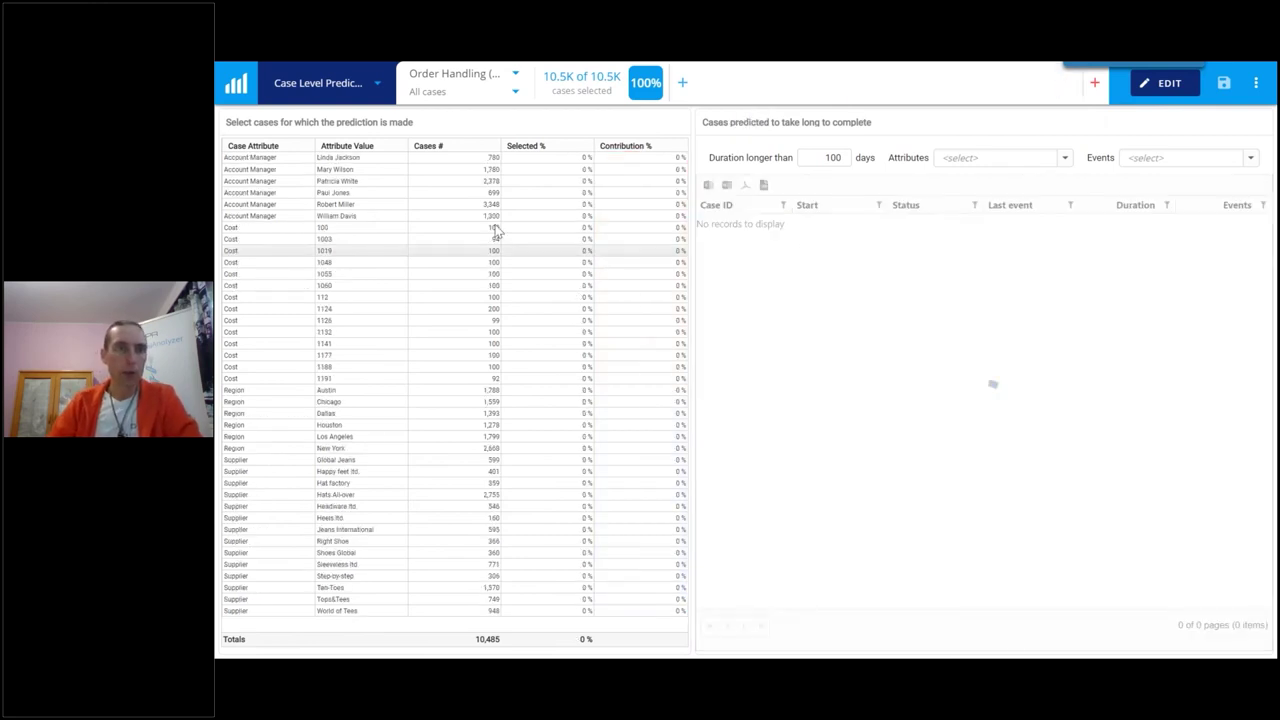
mouse_move(475, 334)
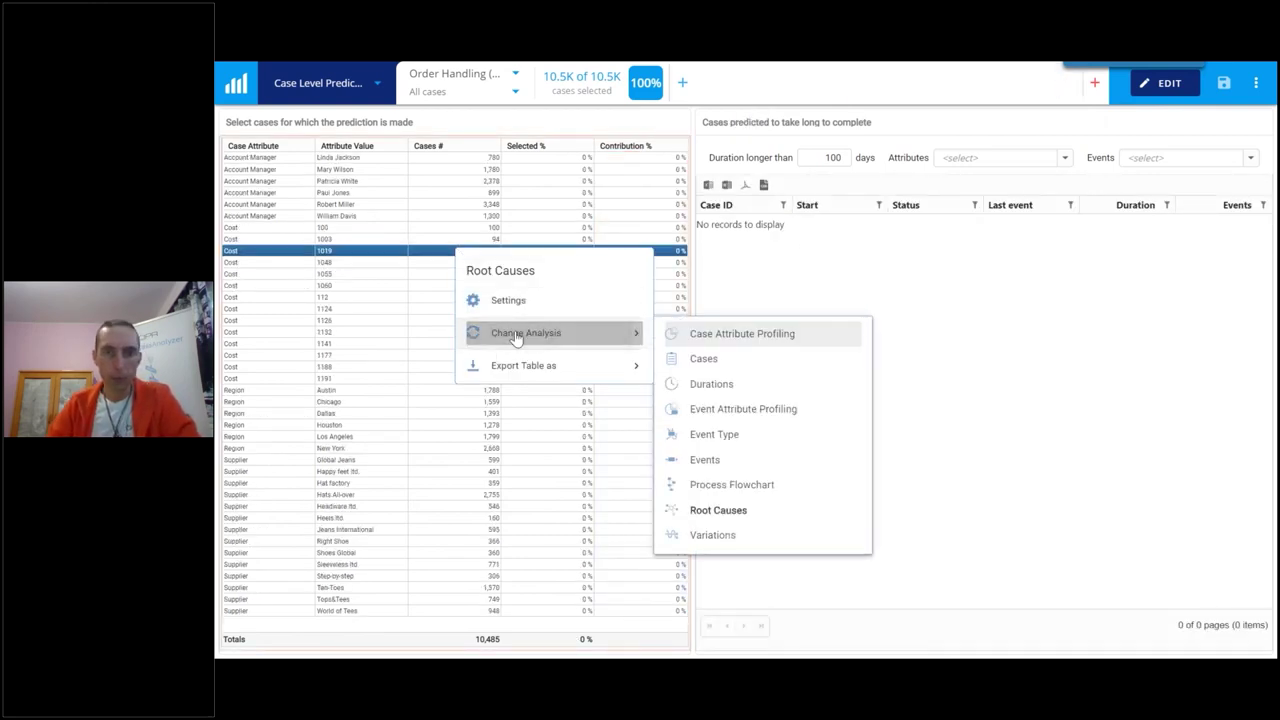
left_click(731, 484)
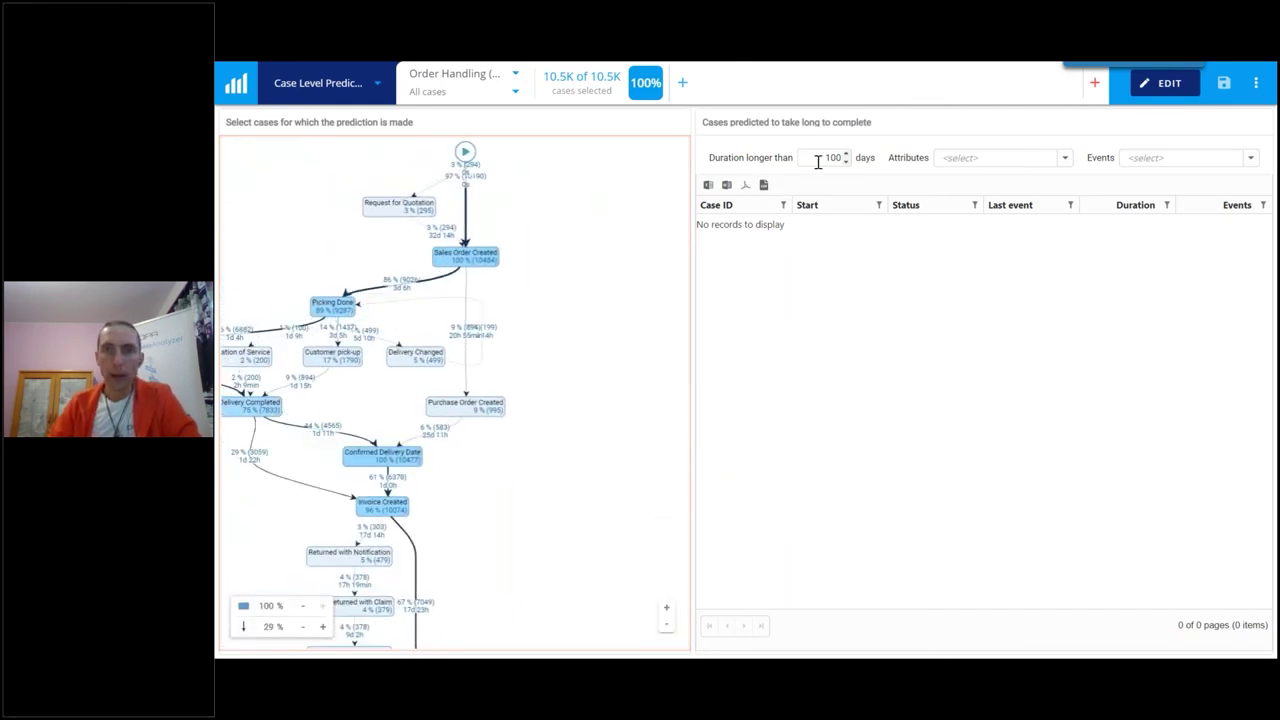
- Set the prediction to list cases with a duration longer than 30 days
key("ctrl+a")
type("0")
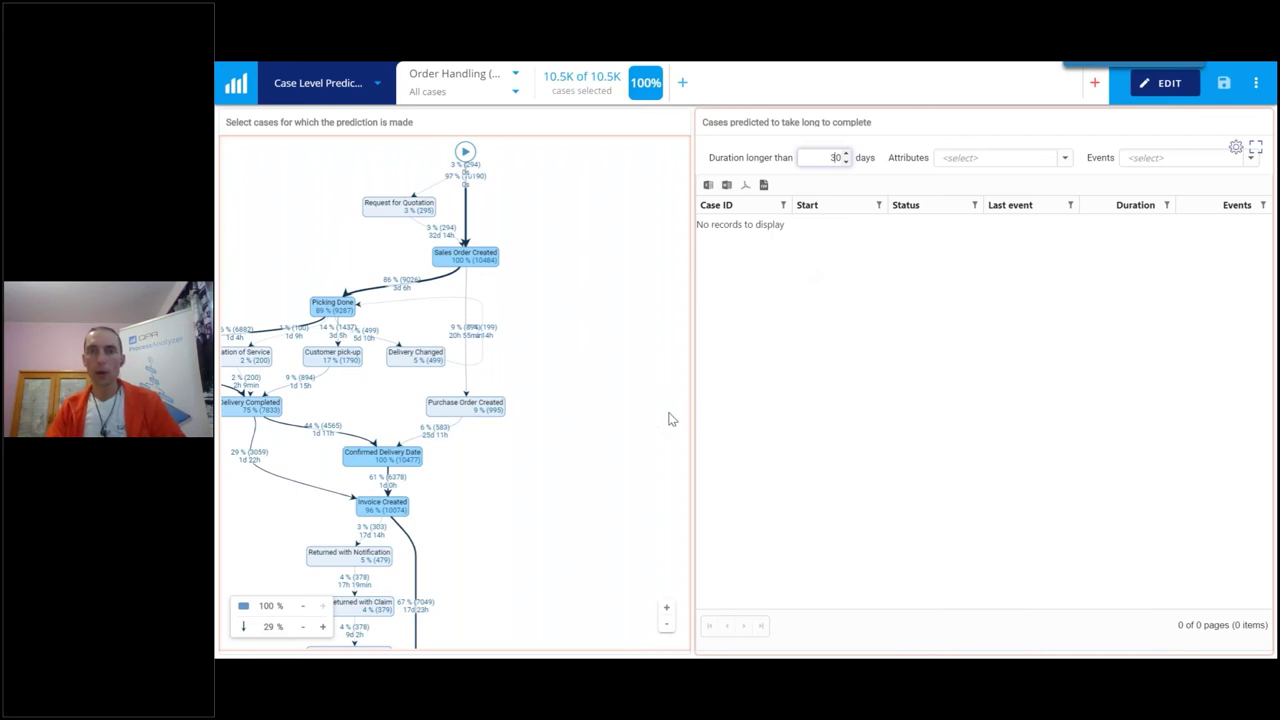
key("Return")
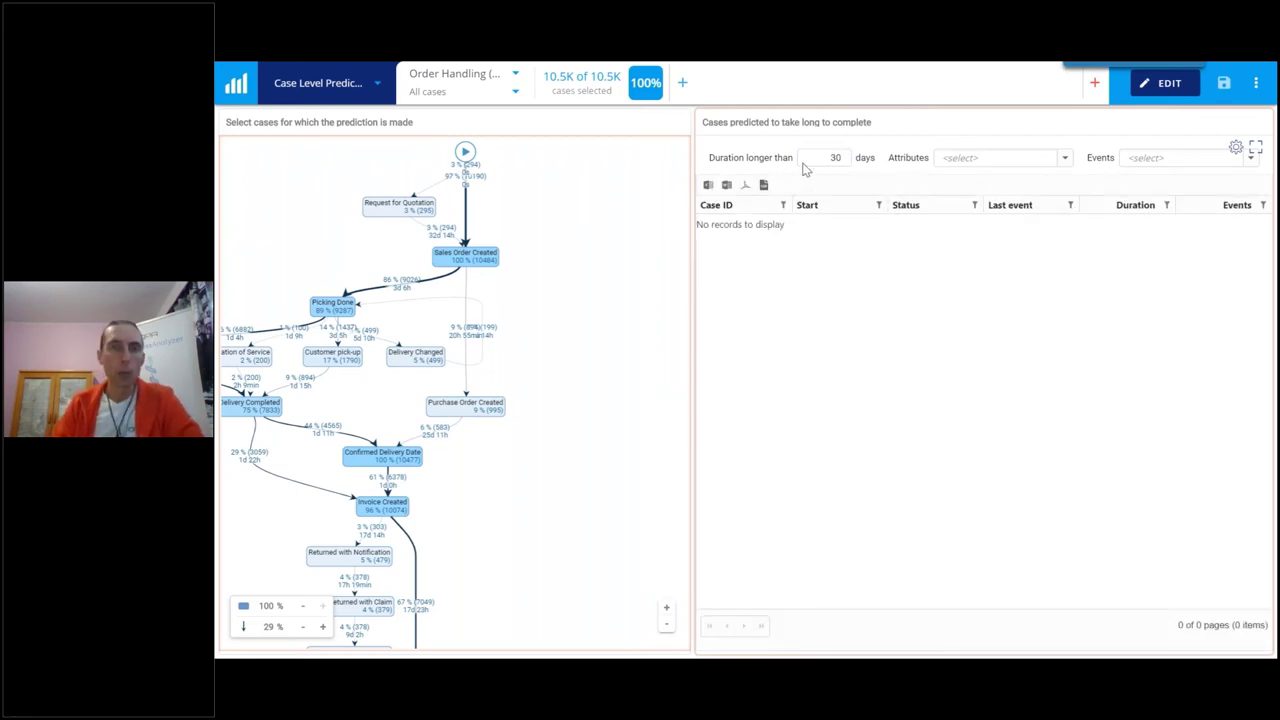
- Filter the flowchart to exclude the cases going through Payment Received
scroll(551, 396, "down", 5)
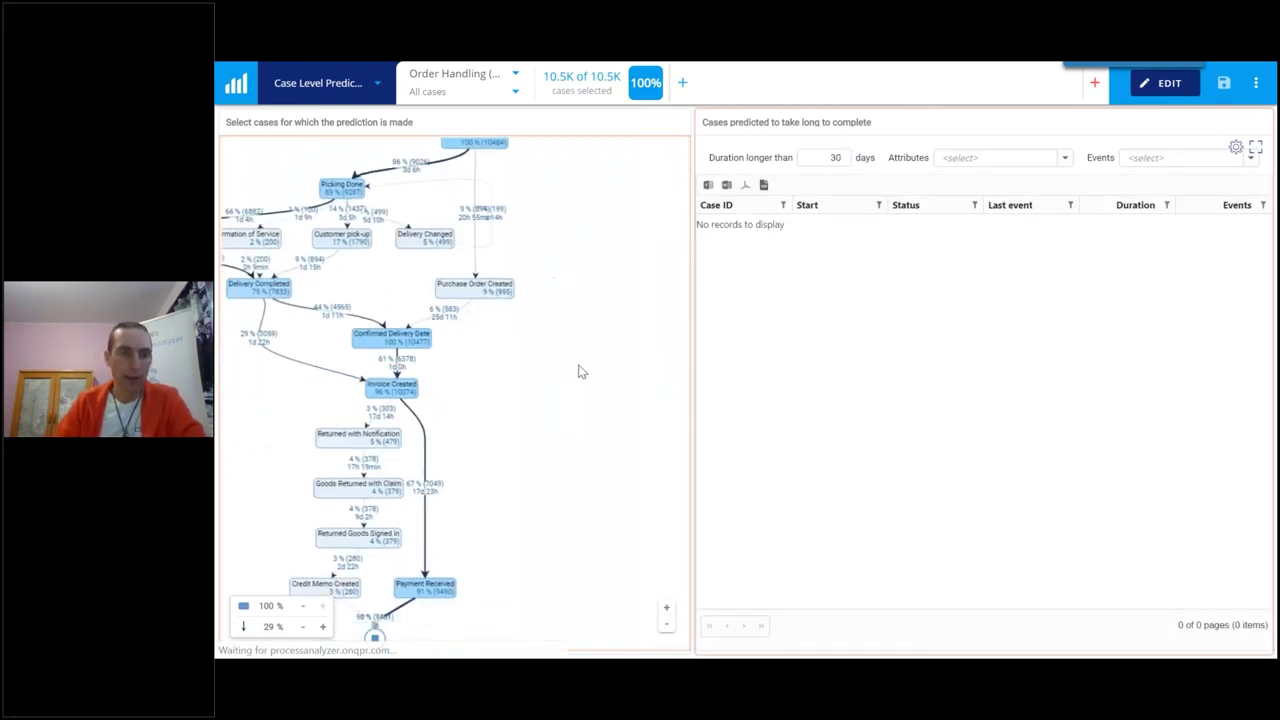
left_click(468, 492)
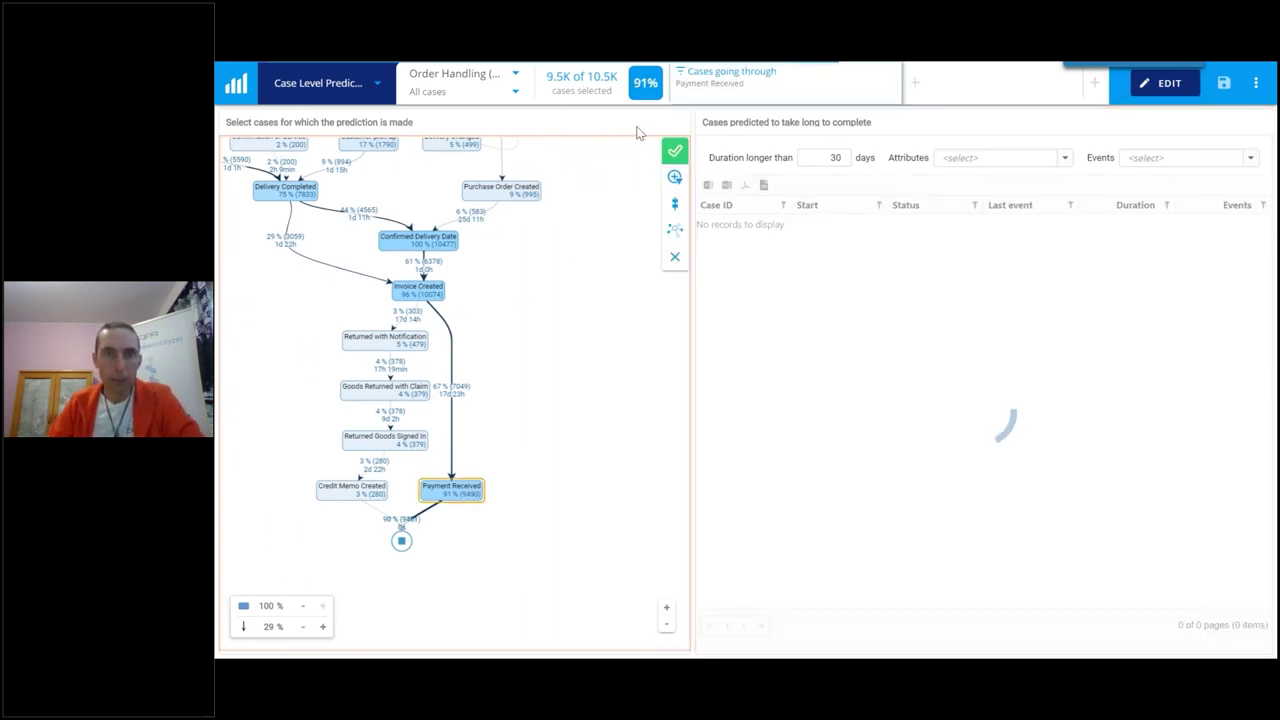
left_click(674, 178)
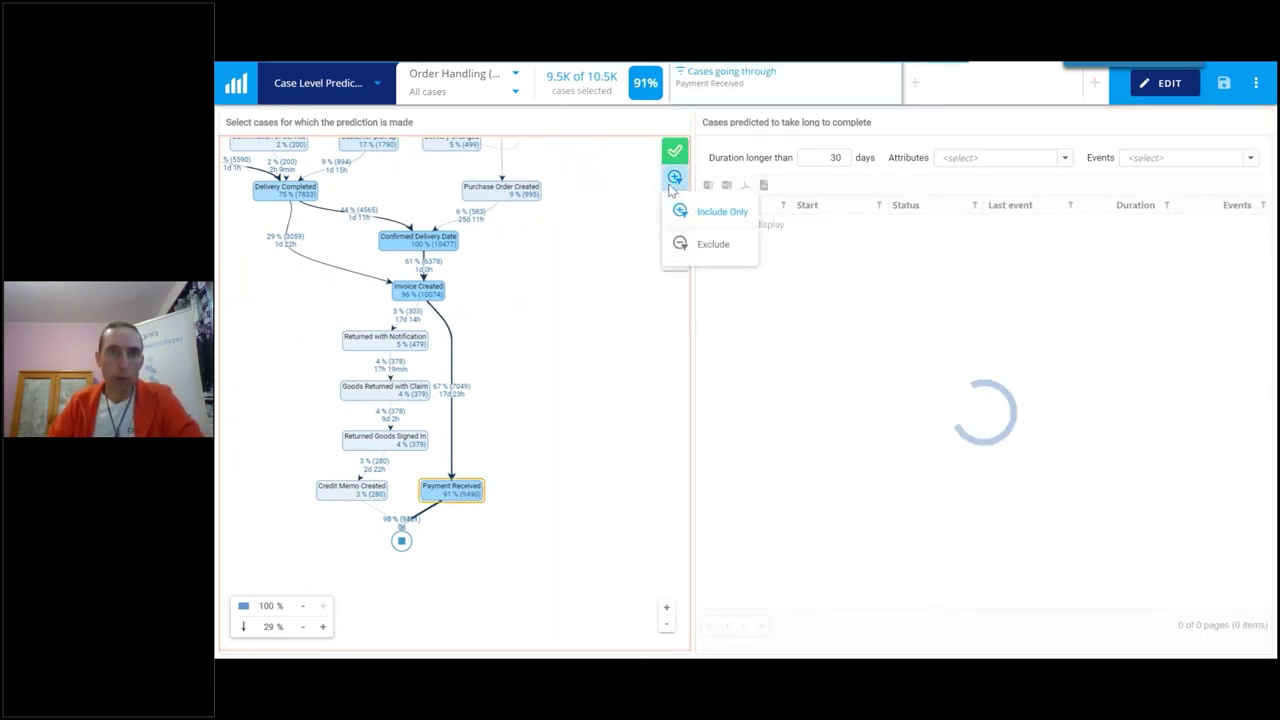
left_click(708, 246)
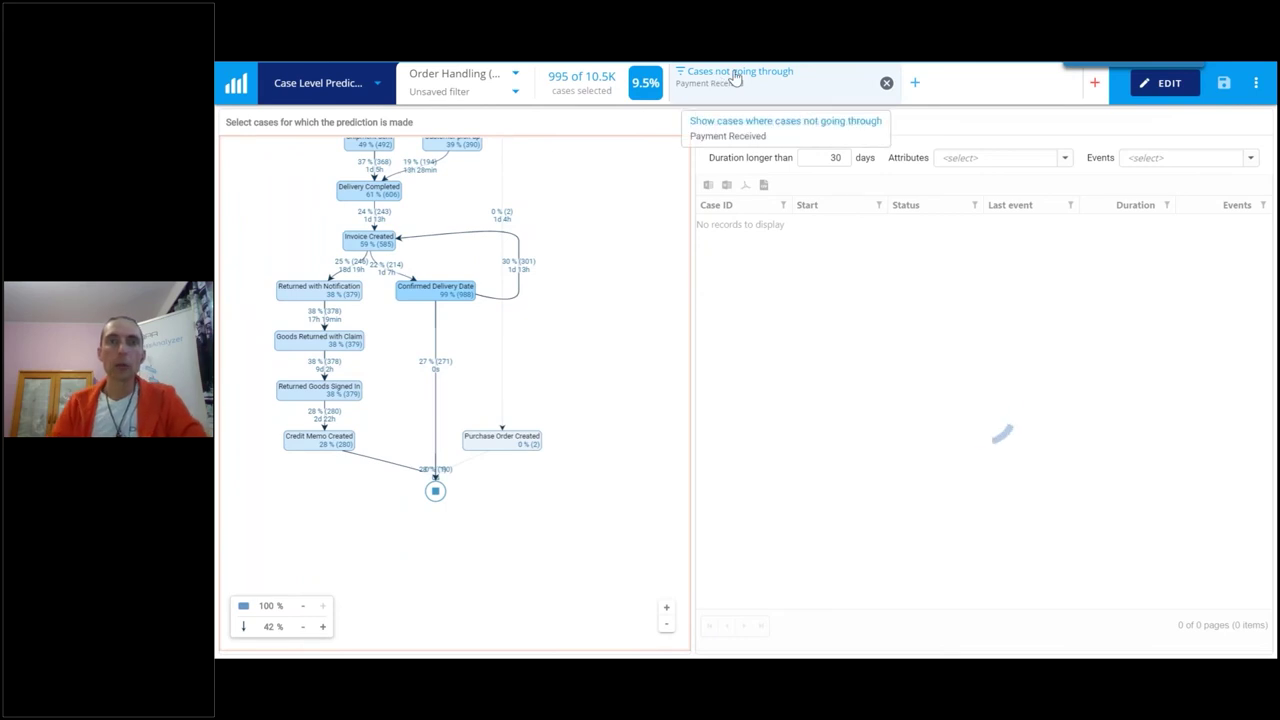
- Base the prediction on the Account Manager, Cost, Created_Month and Created_Year attributes
left_click(1064, 157)
left_click(963, 230)
left_click(948, 250)
left_click(948, 270)
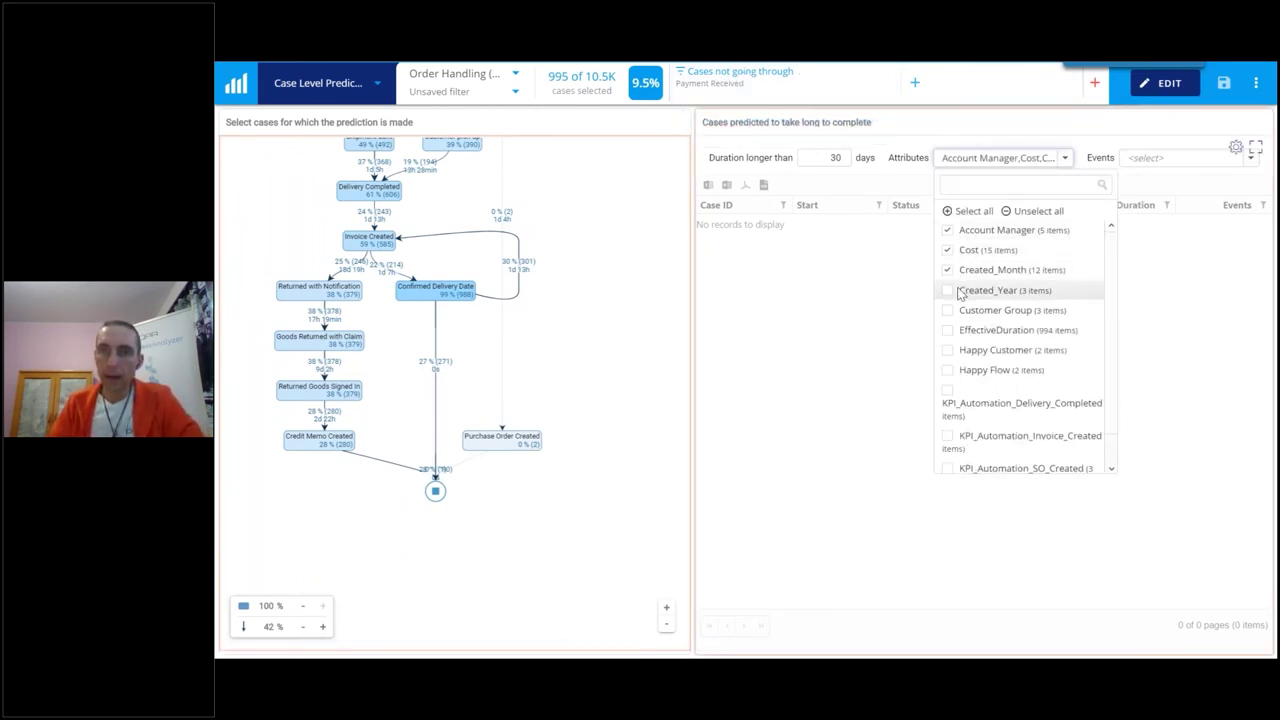
- Include the events Confirmed Delivery Date, Credit Memo Created and Customer pick-up in the prediction
left_click(1190, 157)
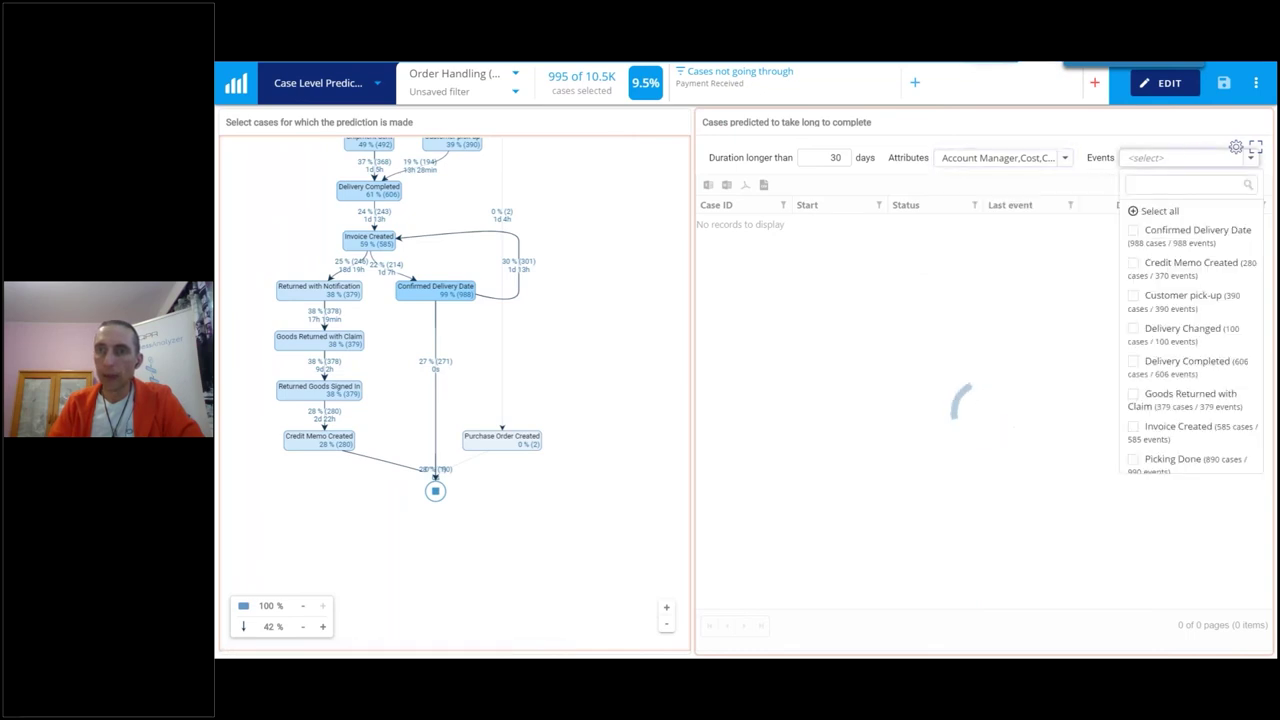
left_click(1133, 230)
left_click(1133, 263)
left_click(1134, 295)
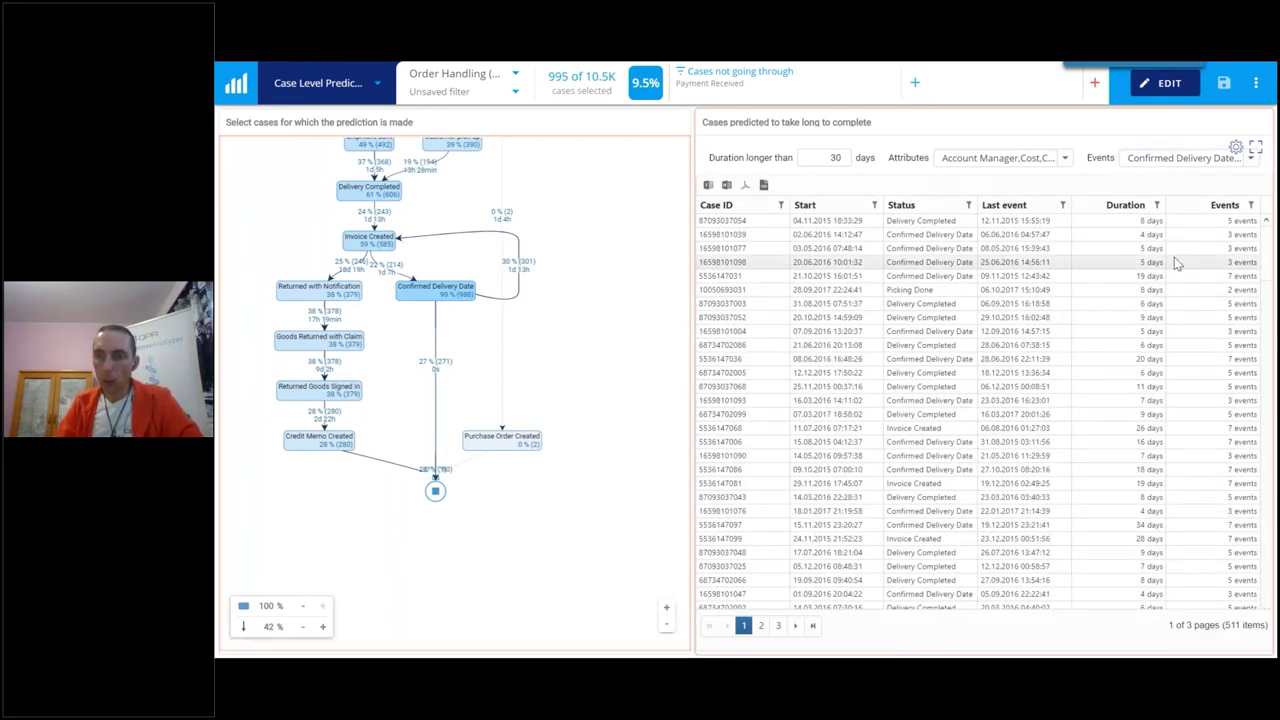
- Select and cancel a single predicted case, and raise the flowchart detail to 77 % of activities and 29 % of connections
left_click(1172, 250)
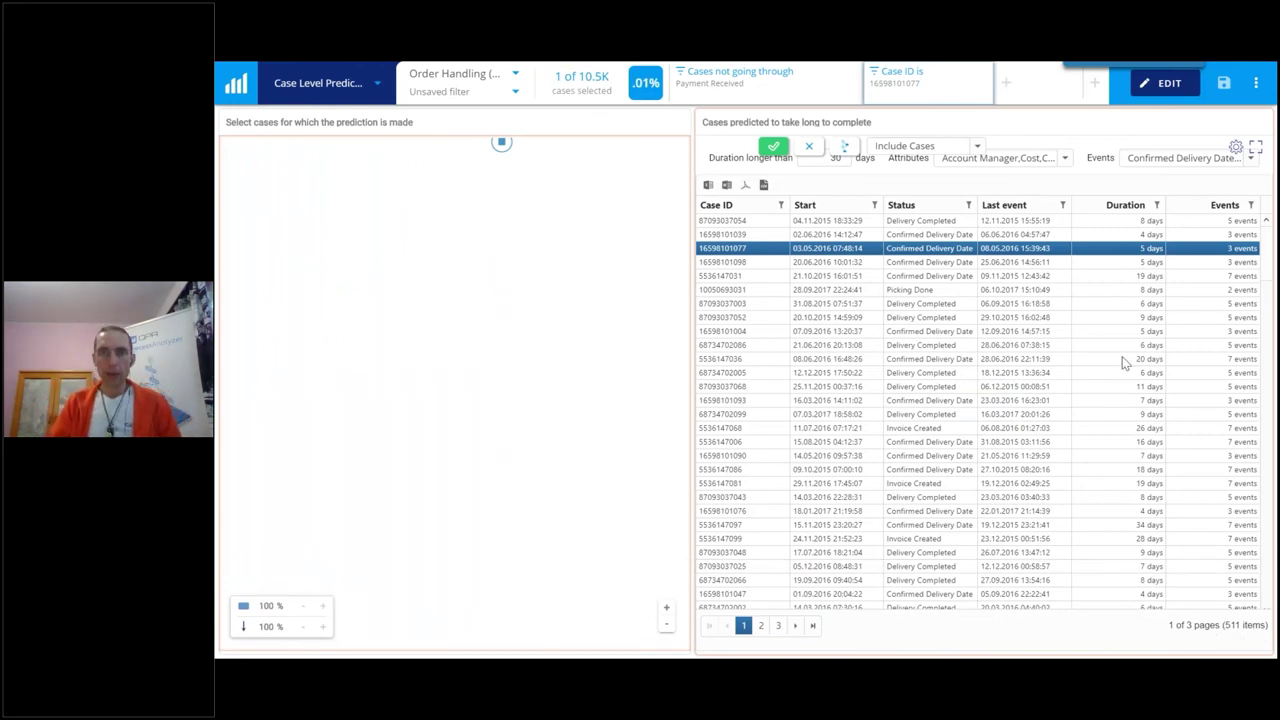
left_click(809, 146)
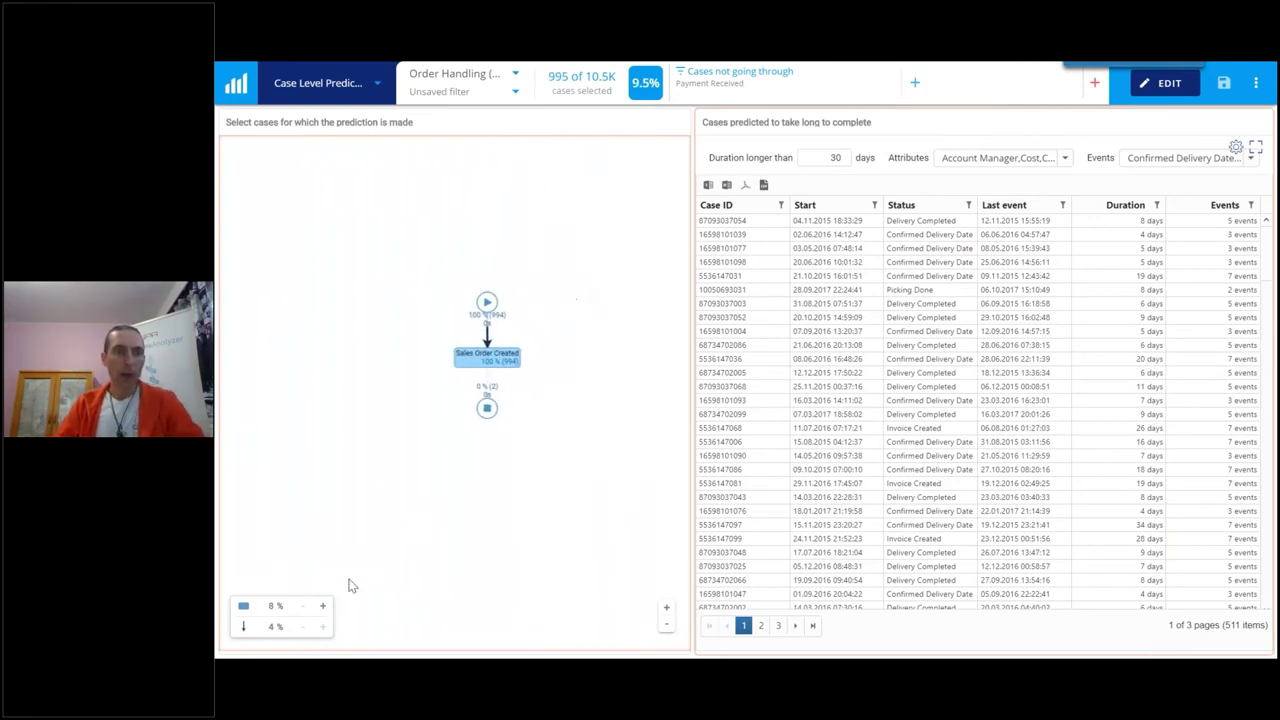
left_click(323, 606)
left_click(323, 606)
left_click(323, 606)
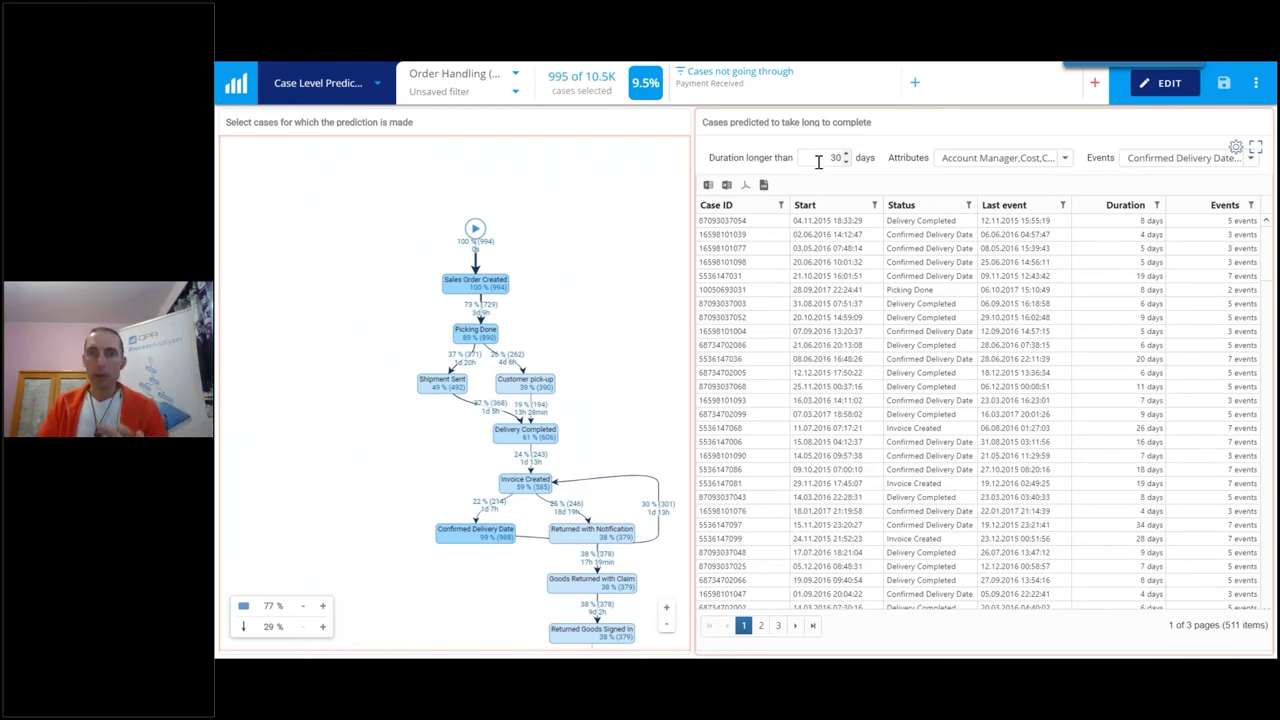
- Try to clear all events from the prediction criteria
left_click(1066, 160)
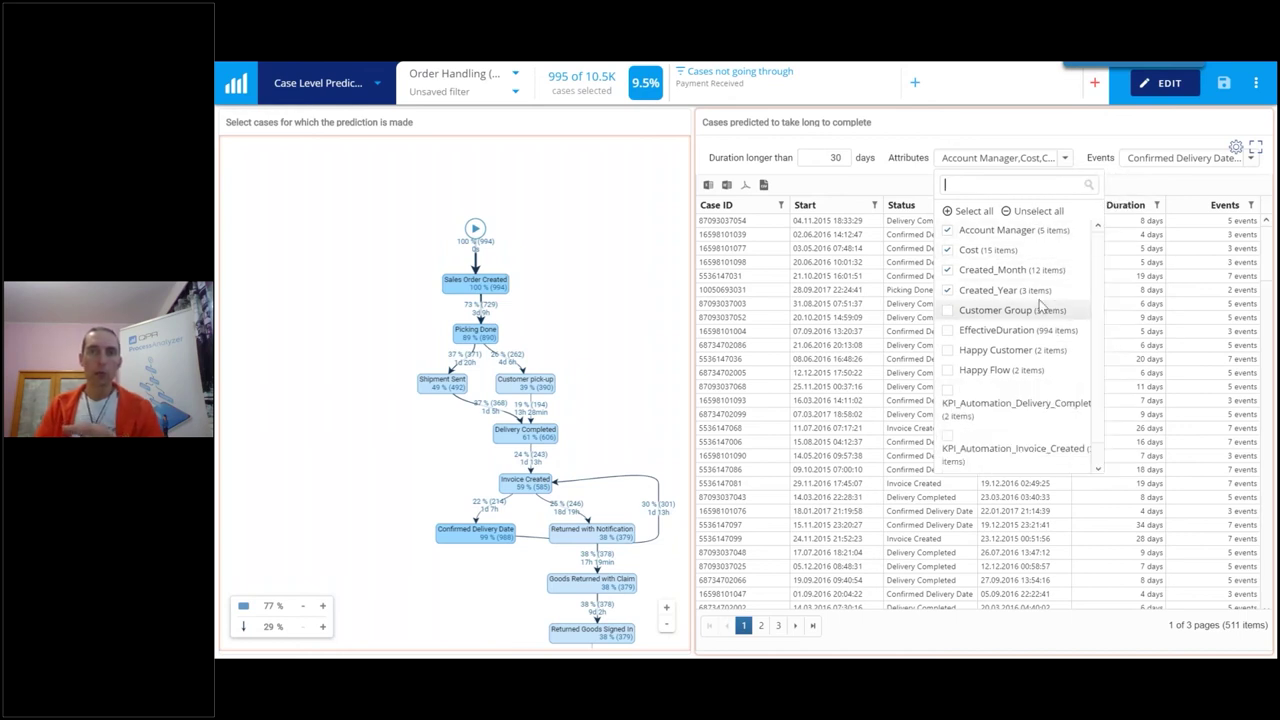
left_click(1188, 162)
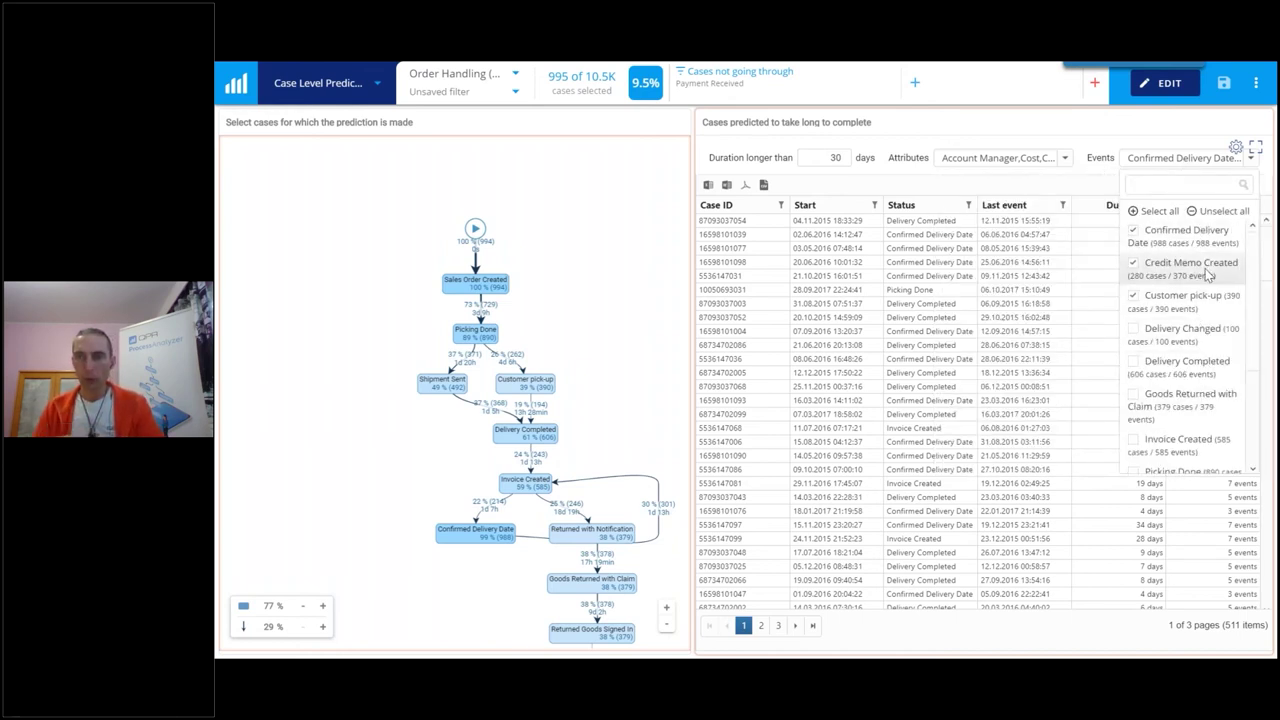
left_click(1220, 211)
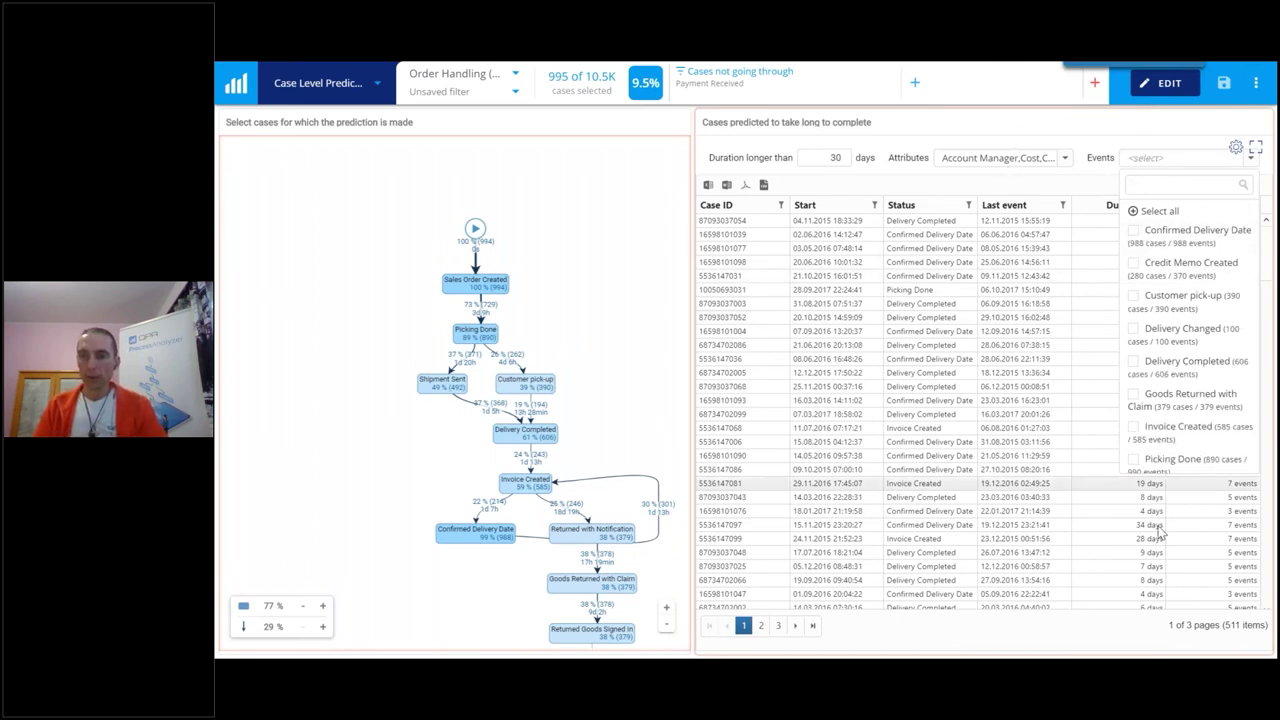
left_click(968, 276)
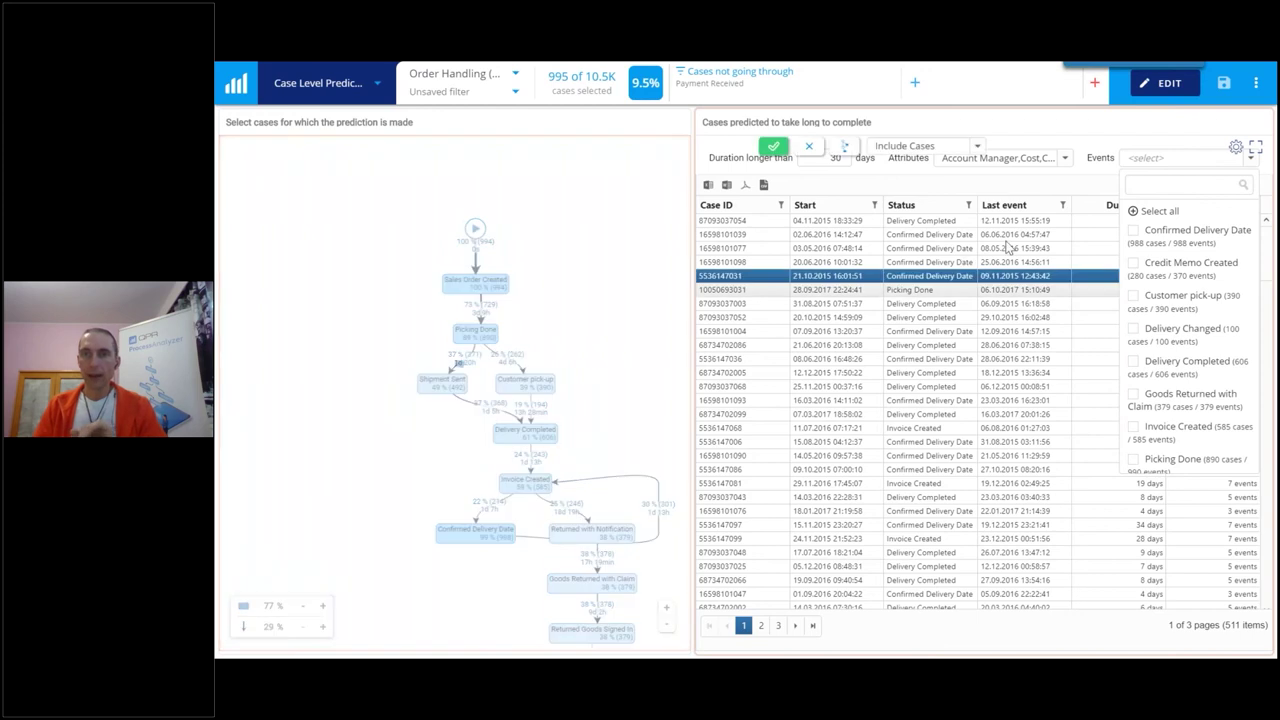
left_click(814, 150)
- Add Customer Group and EffectiveDuration to the attributes used for the prediction
left_click(1063, 158)
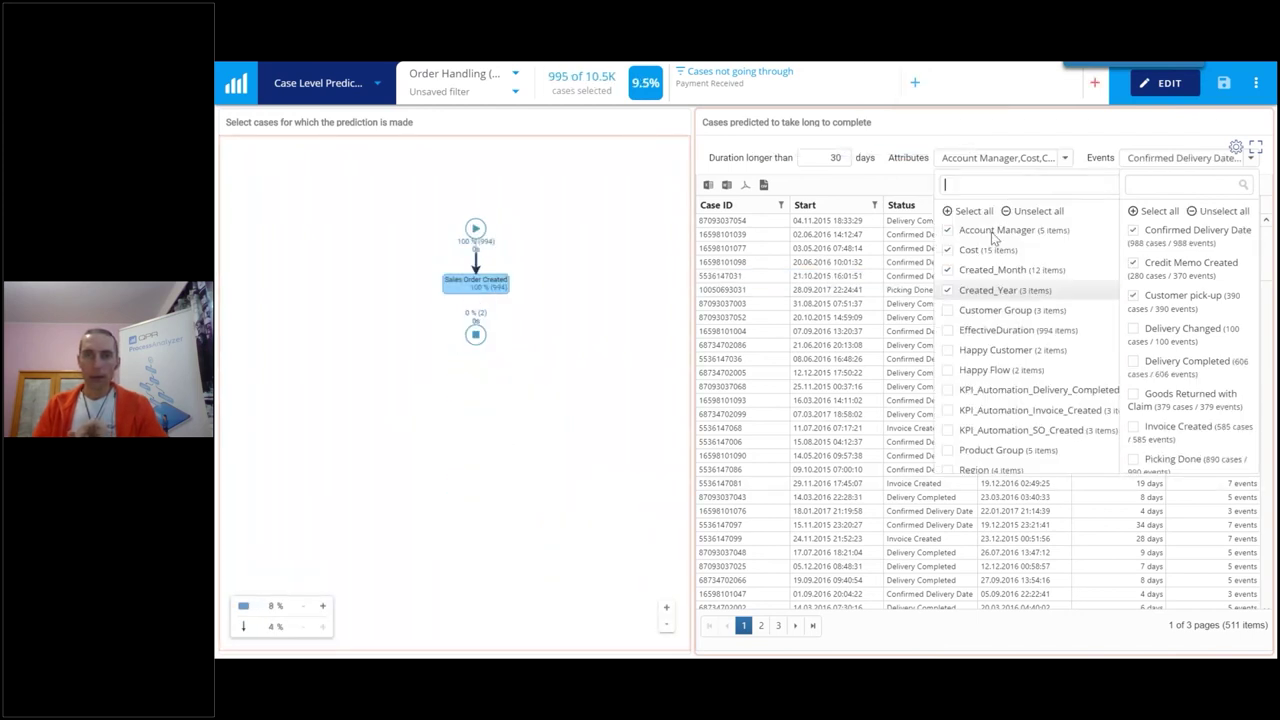
left_click(990, 310)
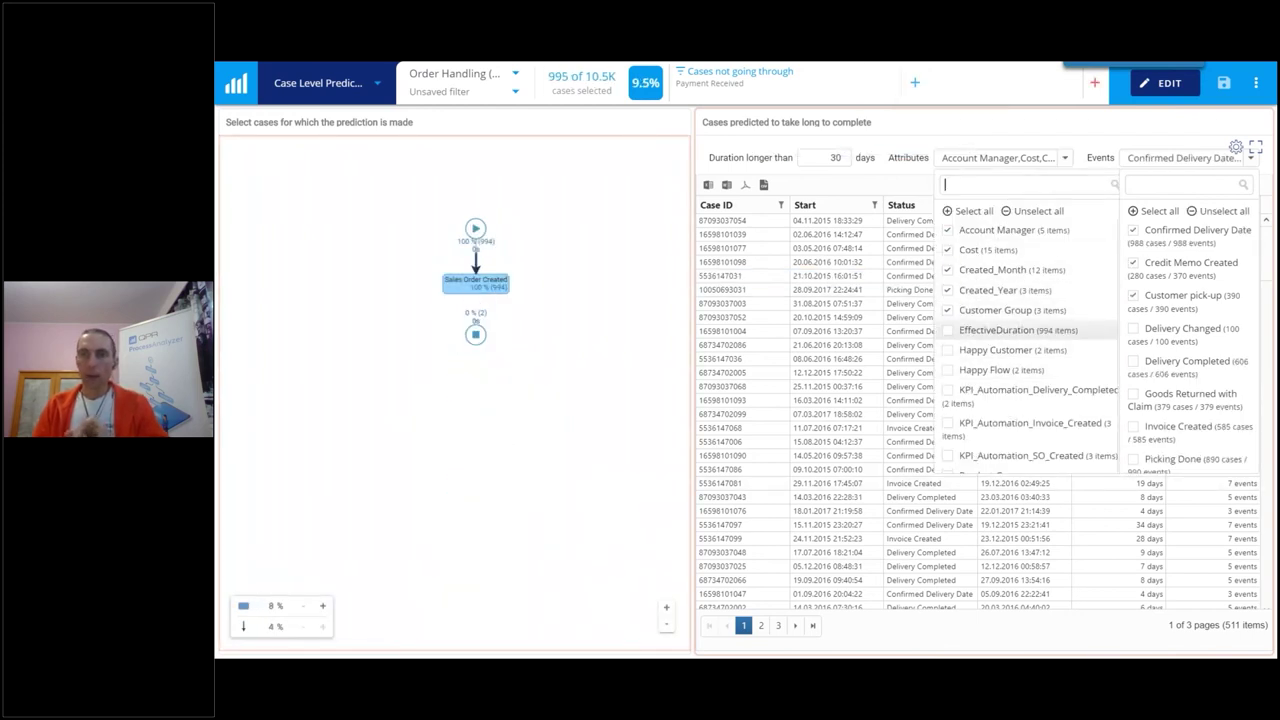
left_click(907, 377)
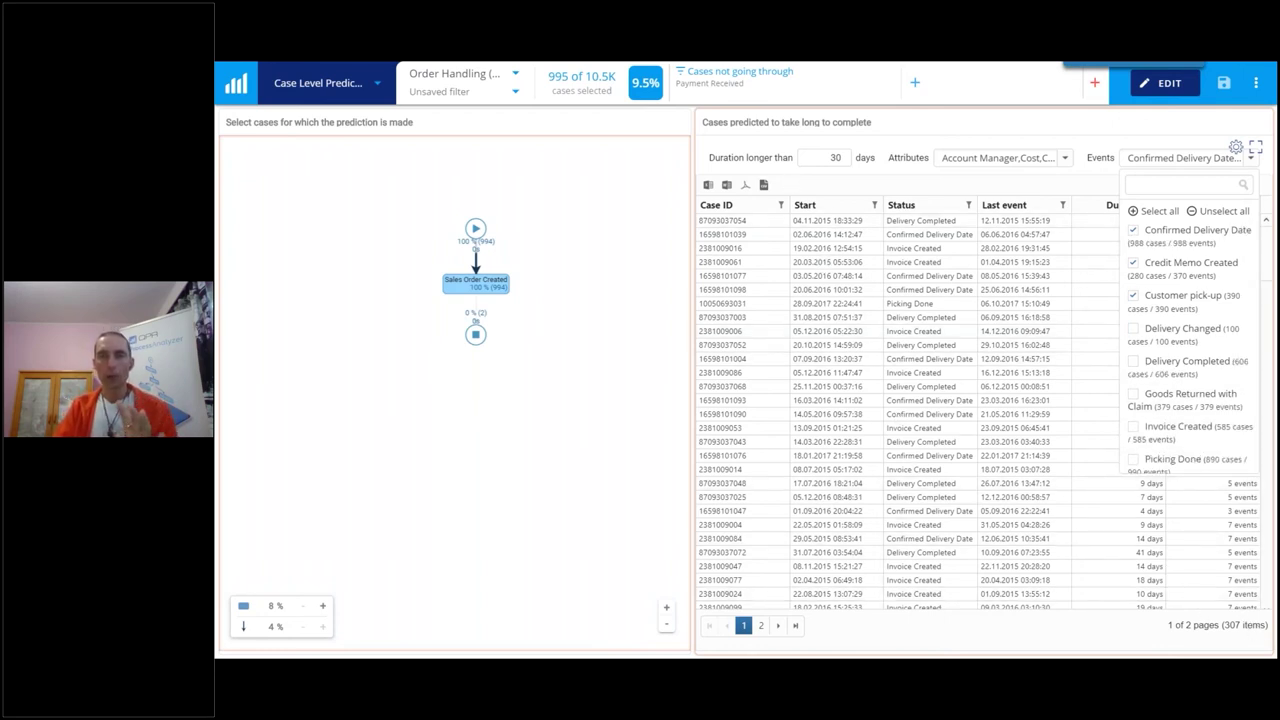
left_click(1003, 168)
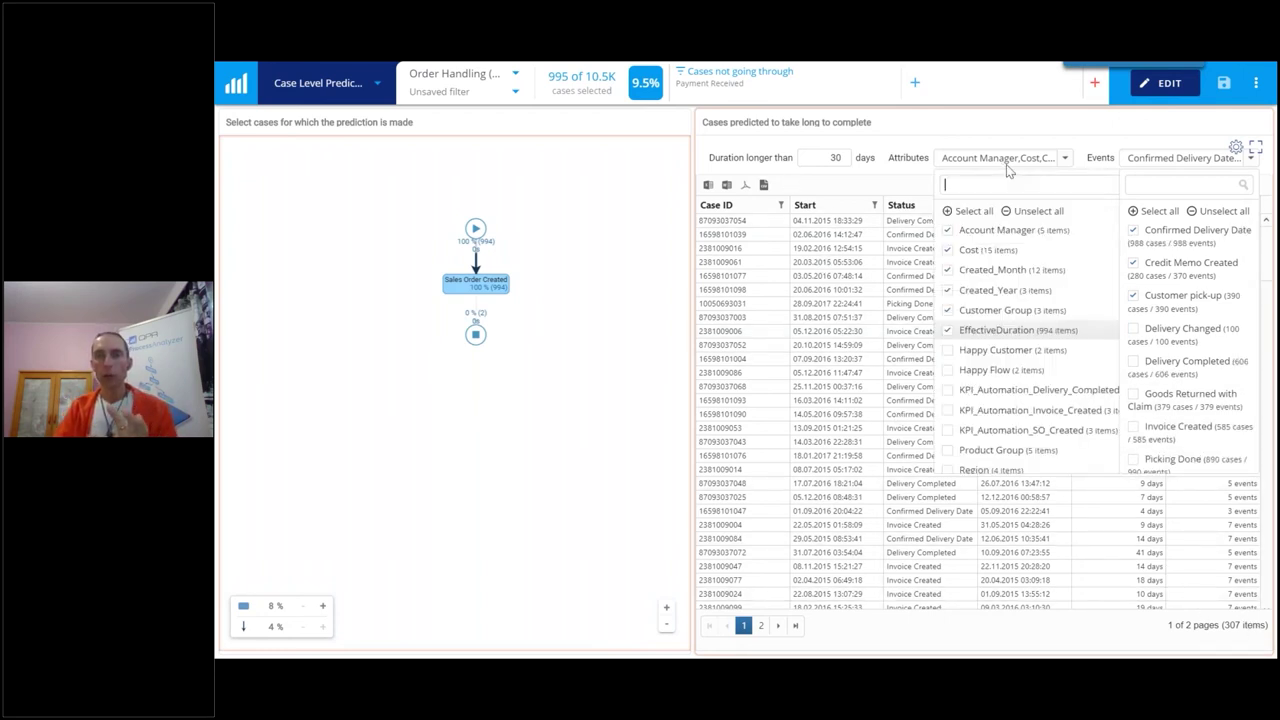
left_click(1190, 168)
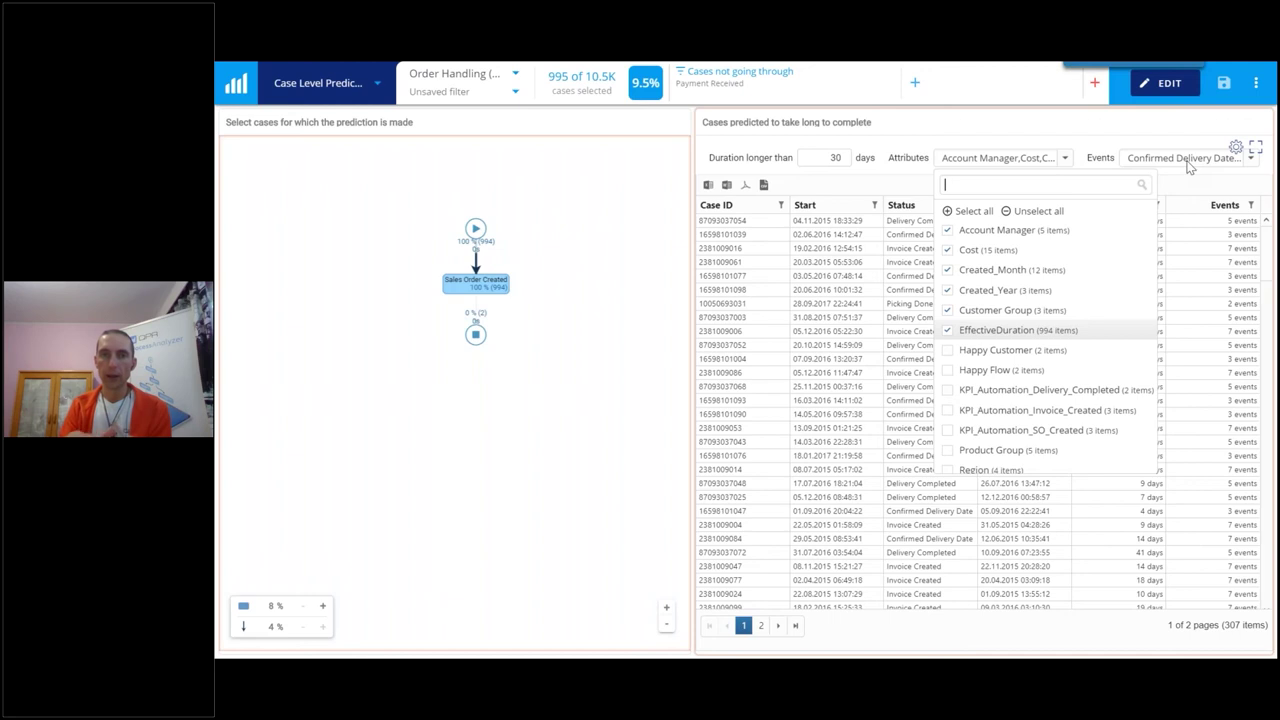
left_click(868, 289)
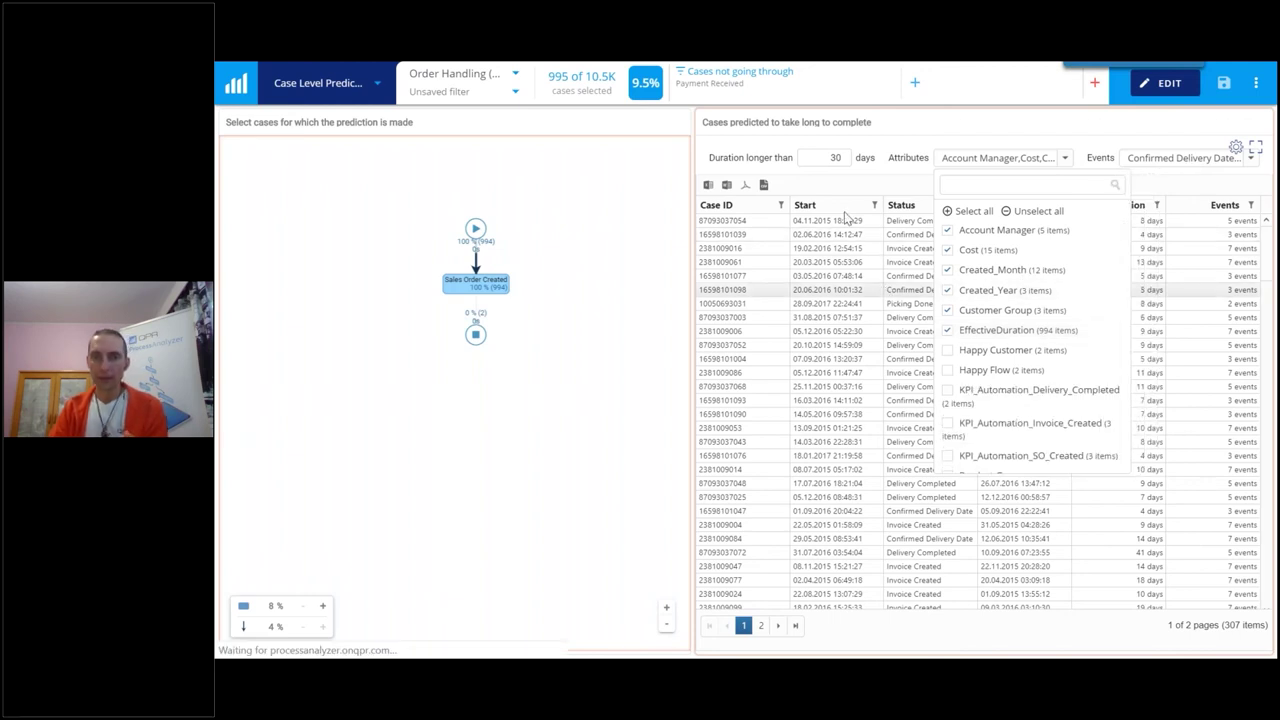
left_click(809, 146)
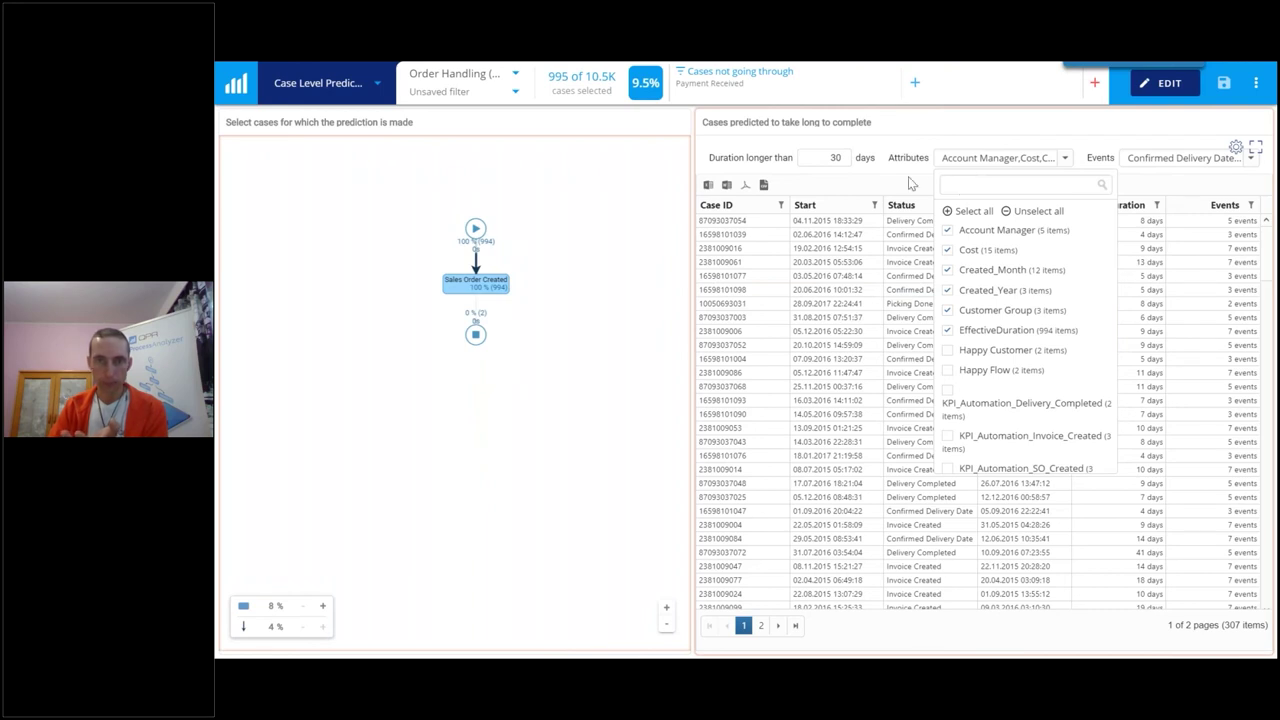
left_click(963, 156)
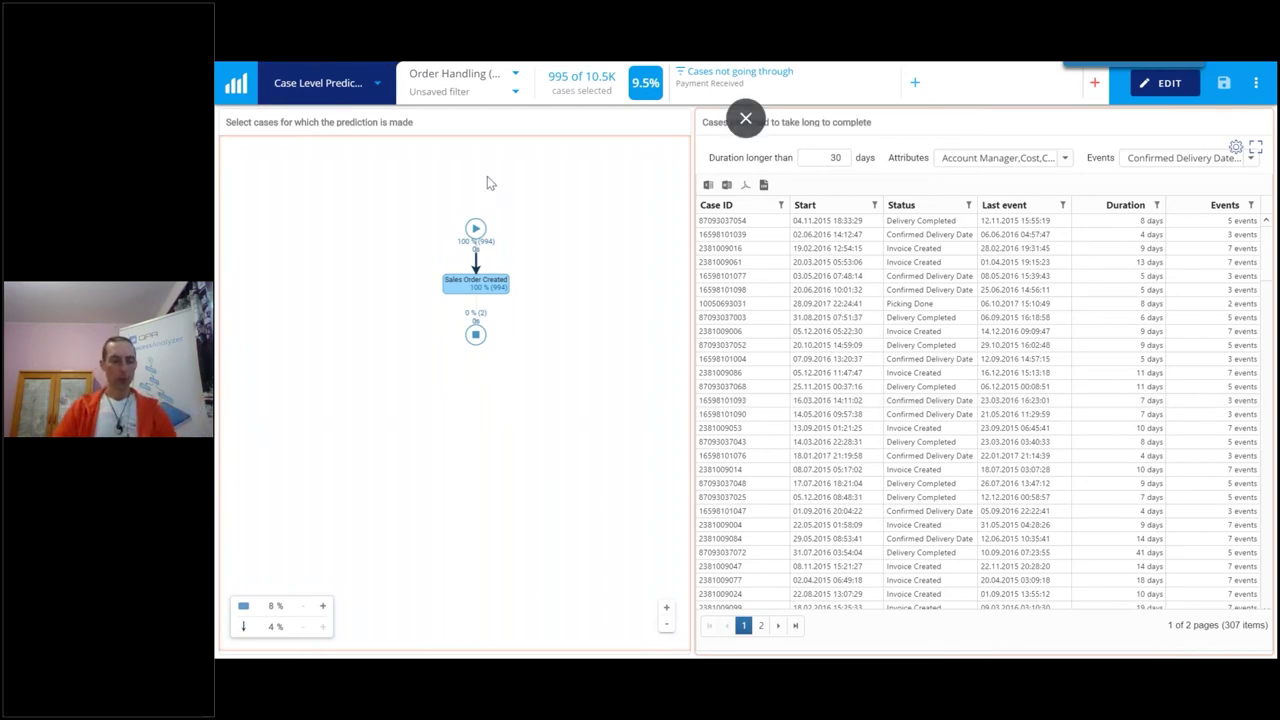
- Switch to the PowerPoint slide show and advance to the slide on why to use Process Mining for KPI reporting
key("alt+Tab")
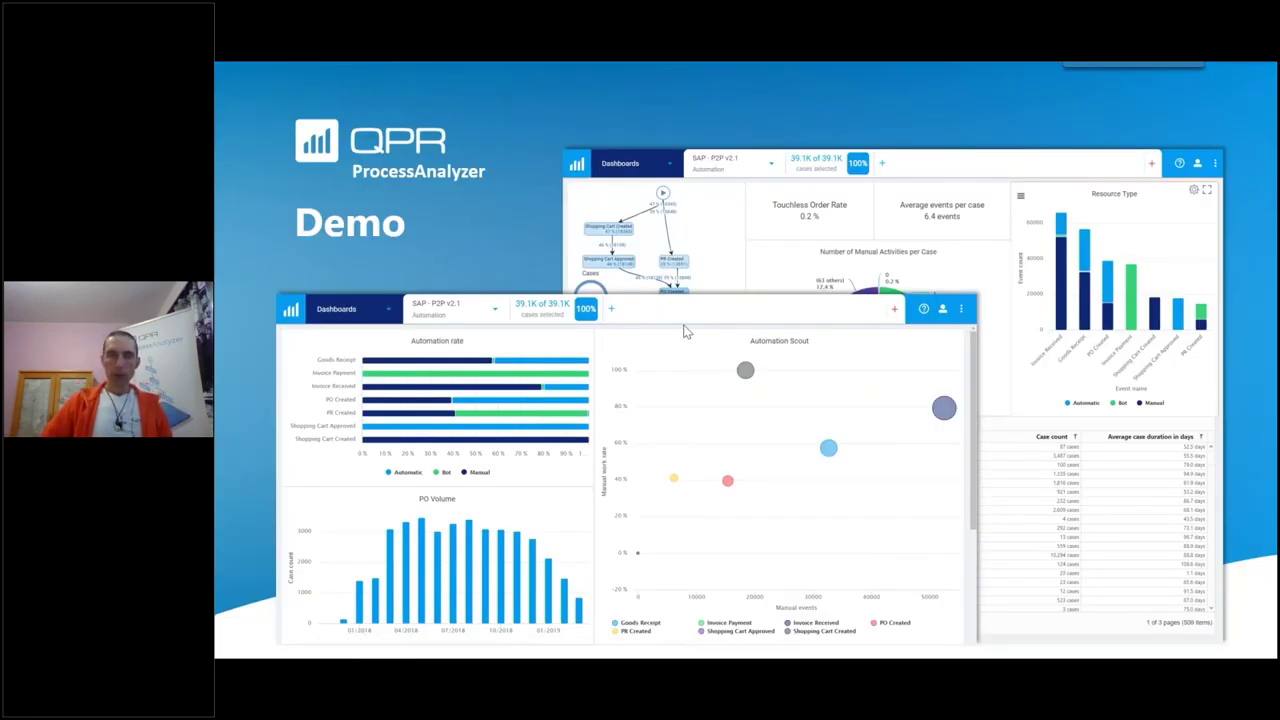
key("Right")
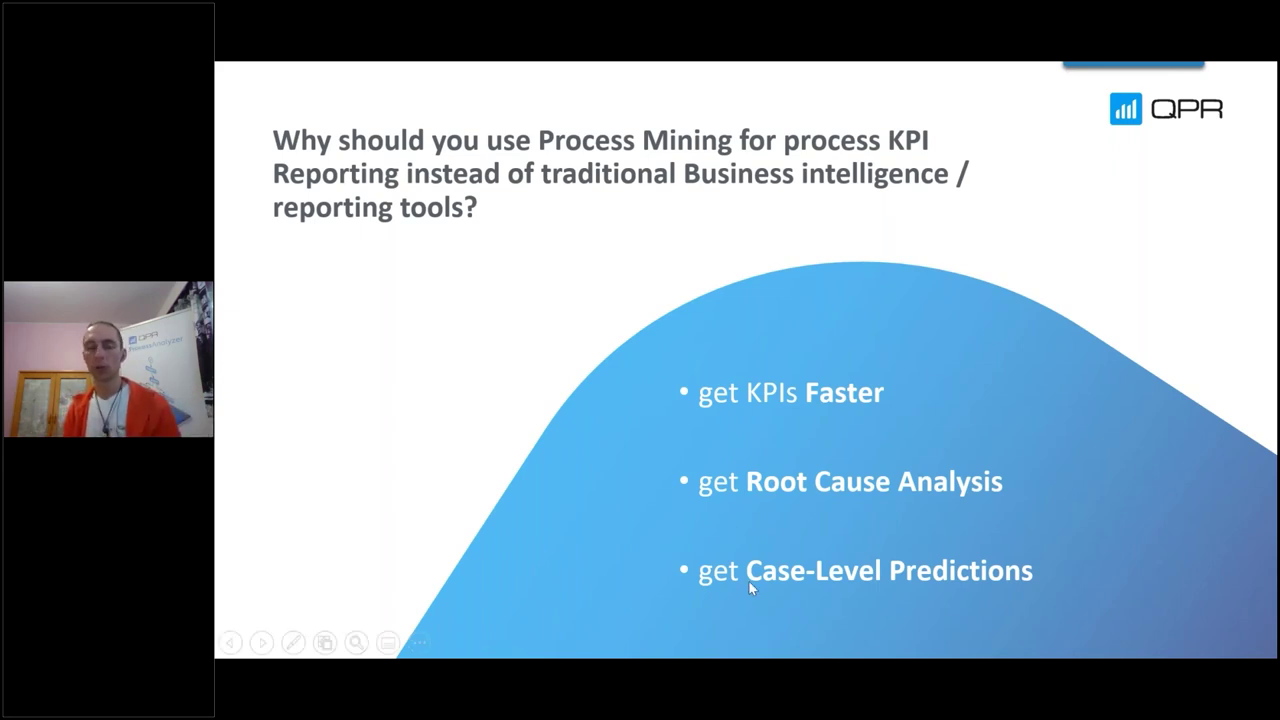
- Switch back to QPR ProcessAnalyzer and open the 1)Operations Overview dashboard to examine its KPI and leadtime charts
key("alt+Tab")
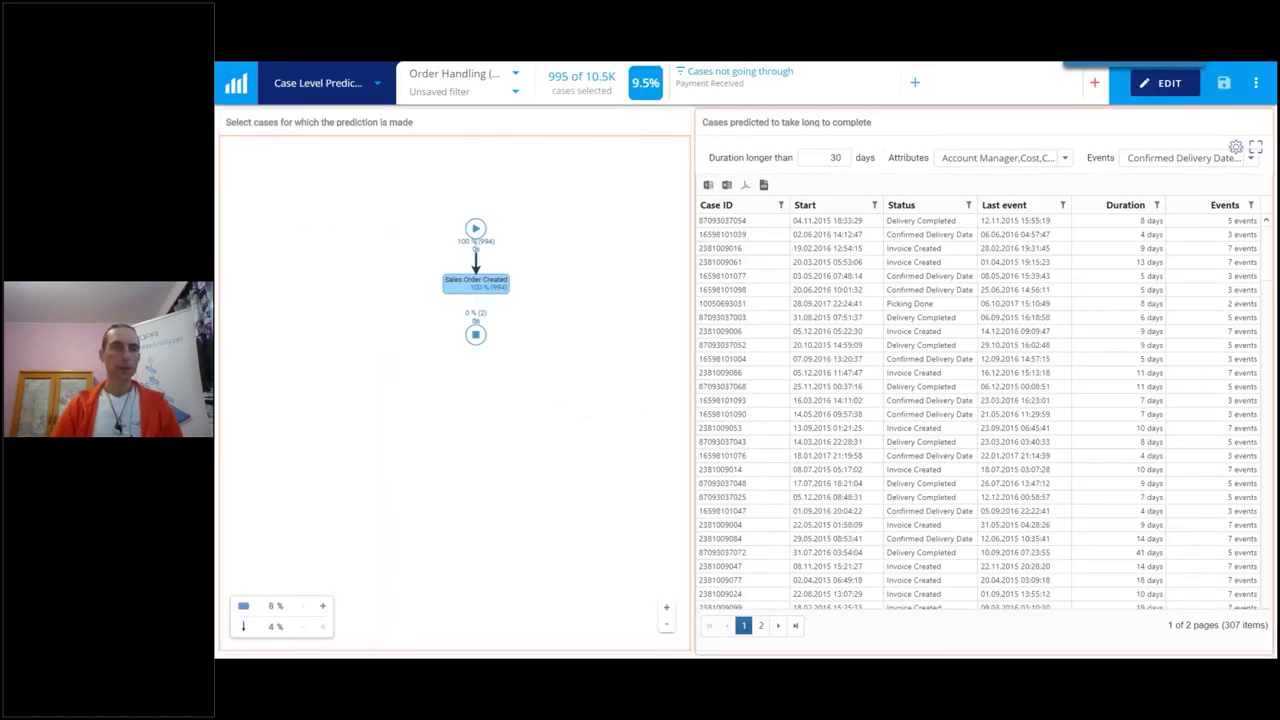
left_click(310, 95)
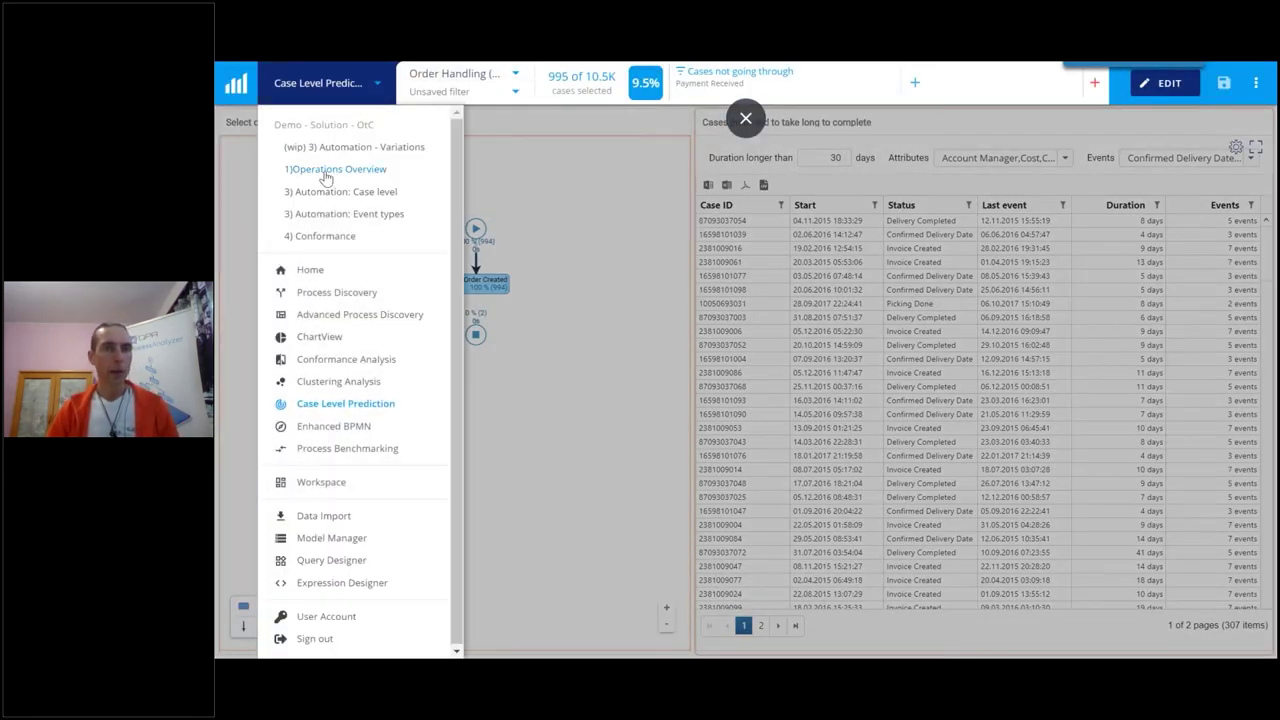
left_click(325, 172)
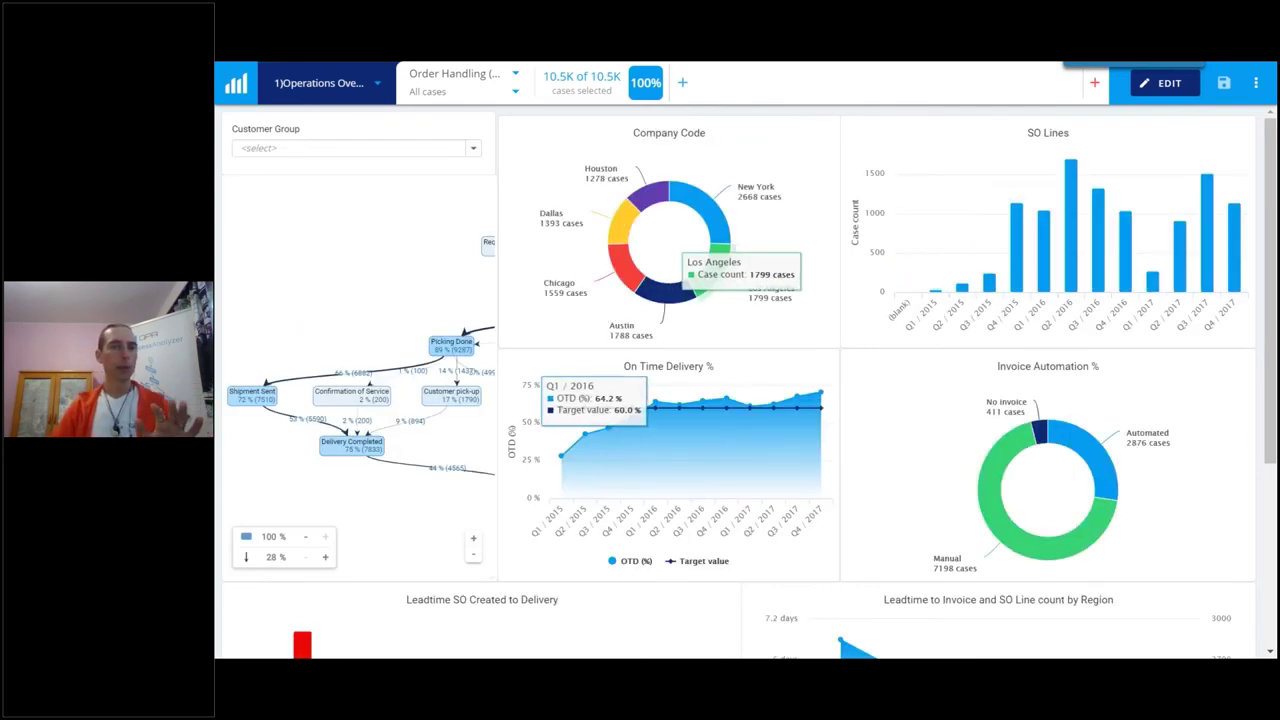
scroll(955, 360, "down", 3)
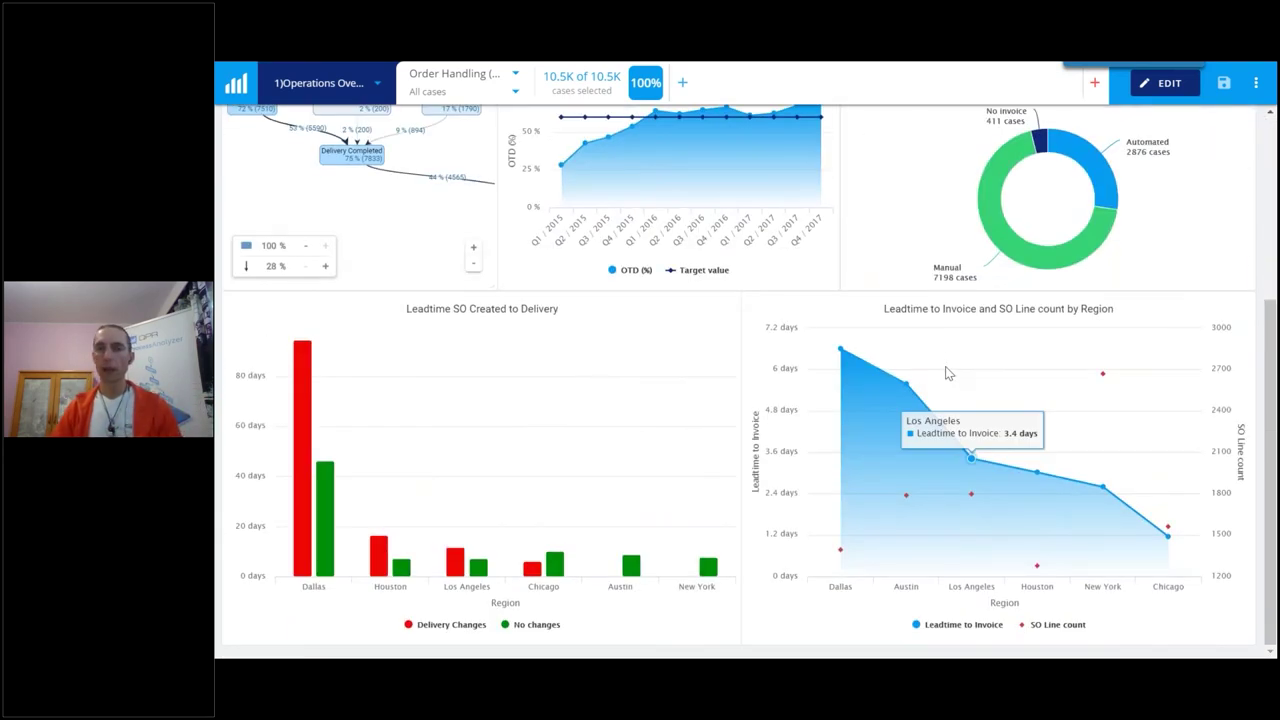
scroll(948, 373, "up", 3)
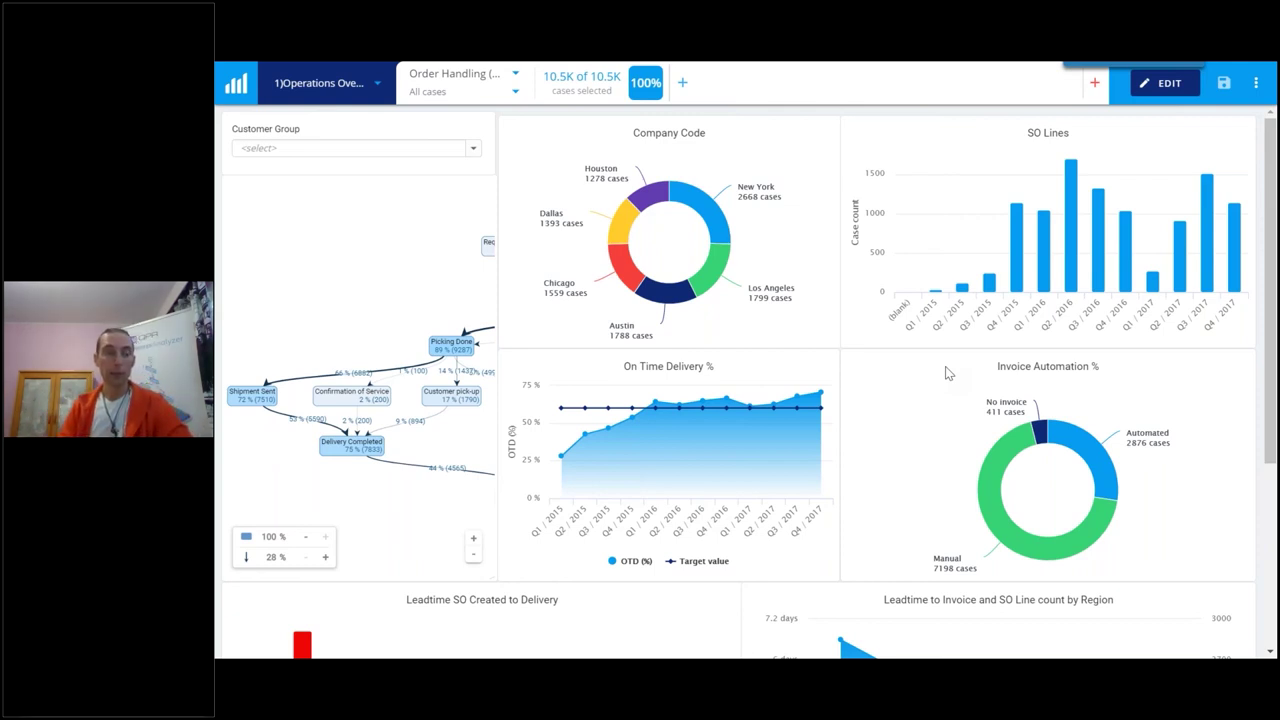
- Switch to the PowerPoint slide show and advance to the Upcoming webinars slide
key("alt+Tab")
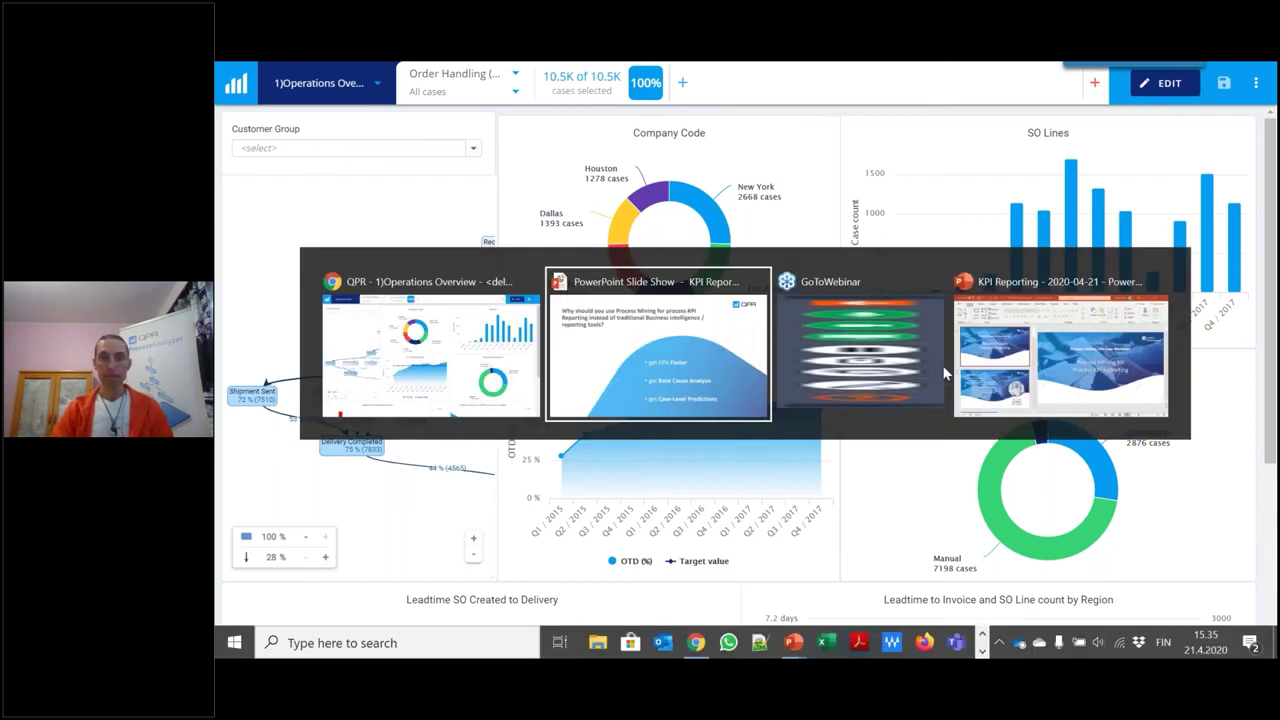
key("Right")
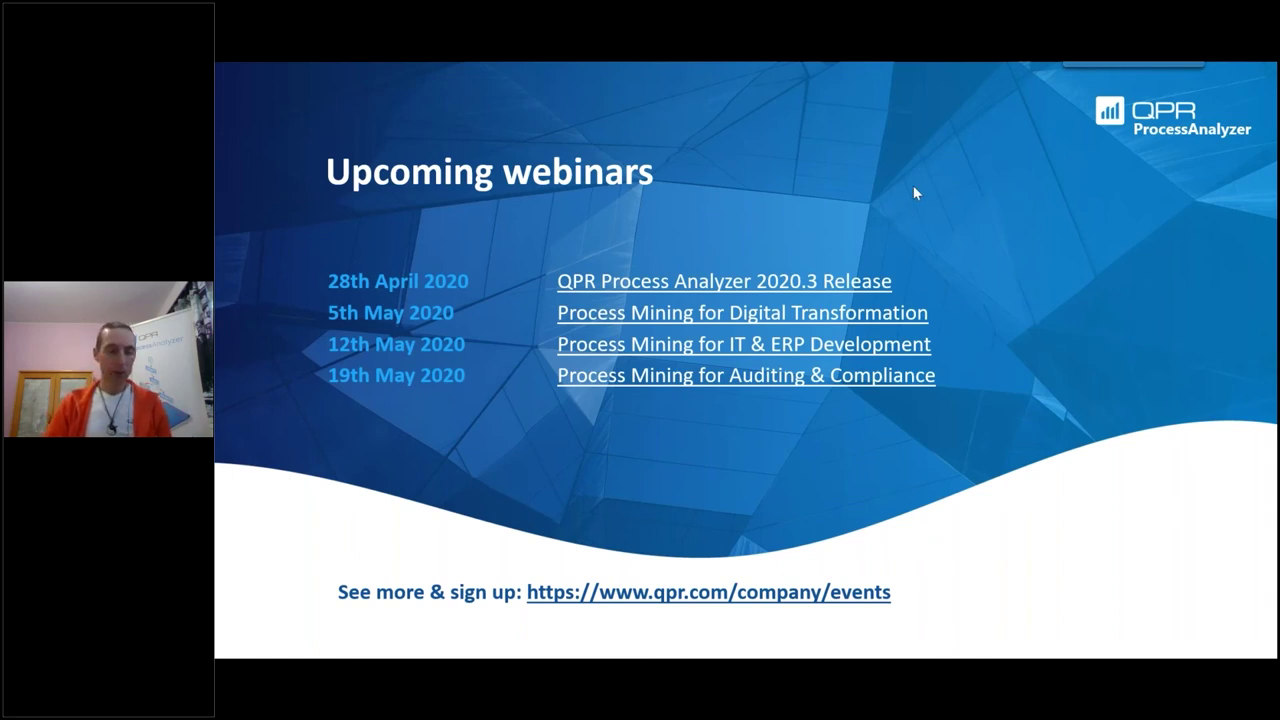
- Switch back to QPR ProcessAnalyzer and reopen the Case Level Prediction view
key("alt+Tab")
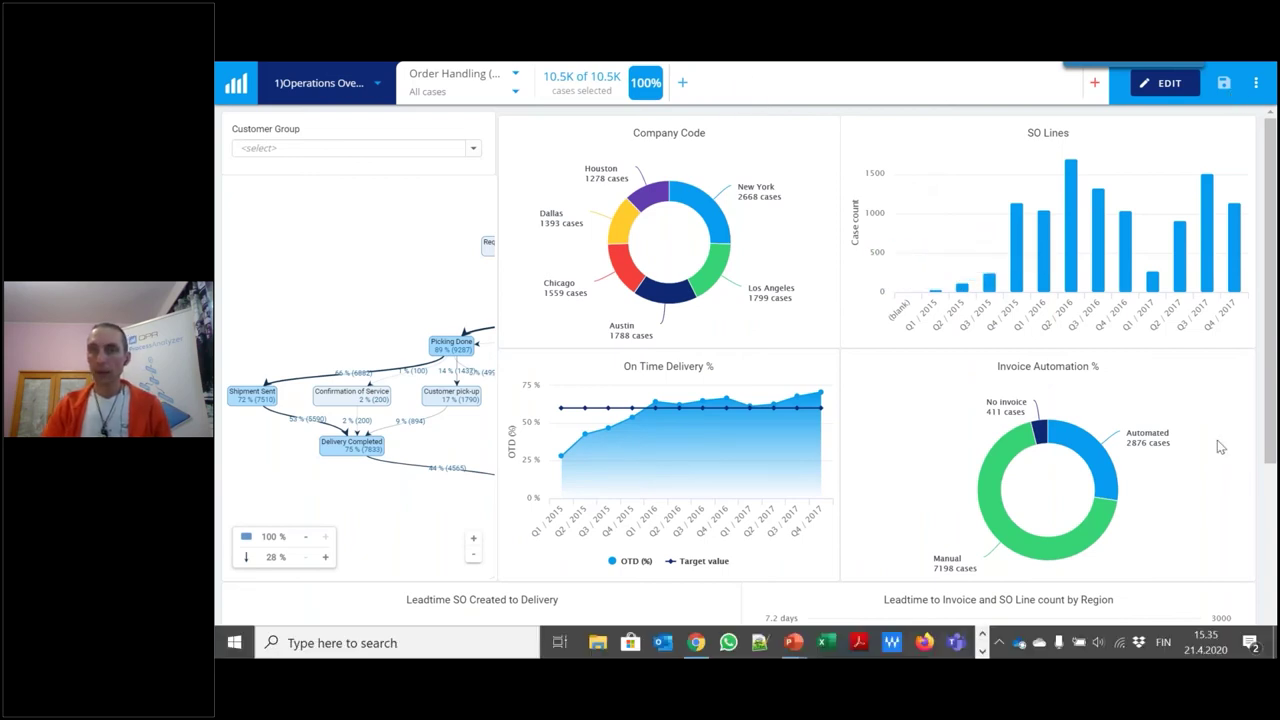
left_click(345, 88)
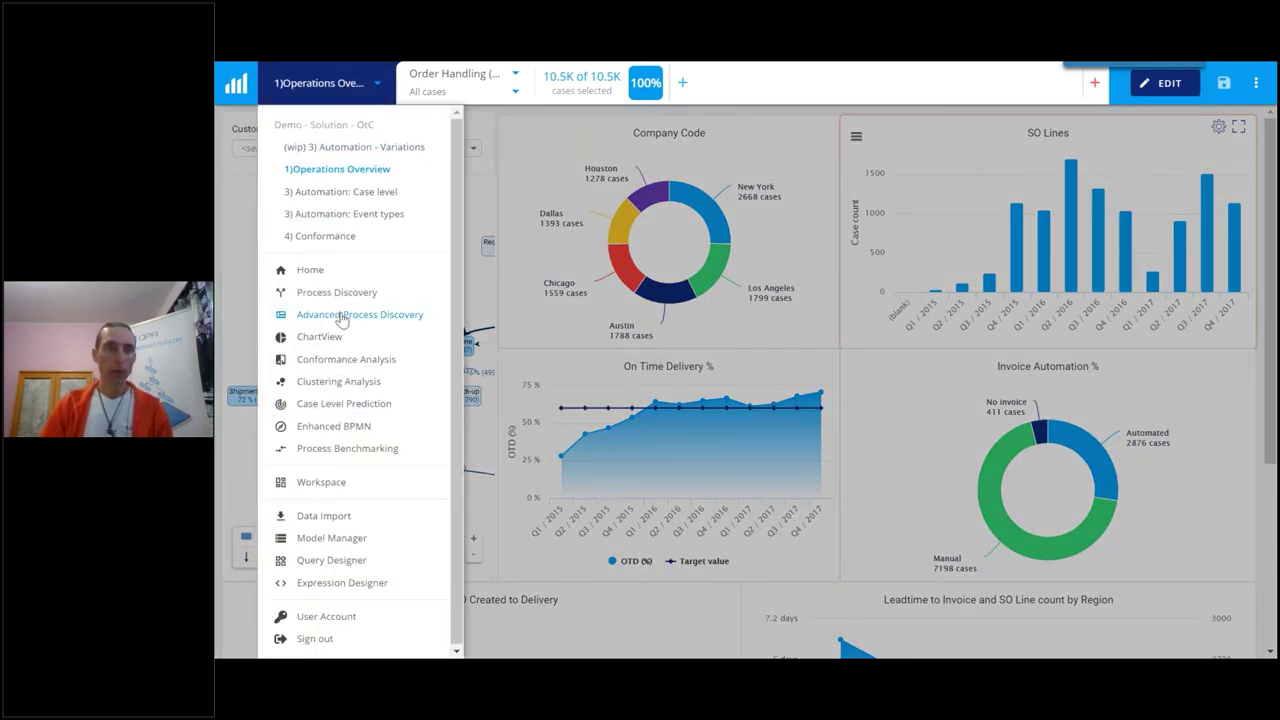
left_click(350, 405)
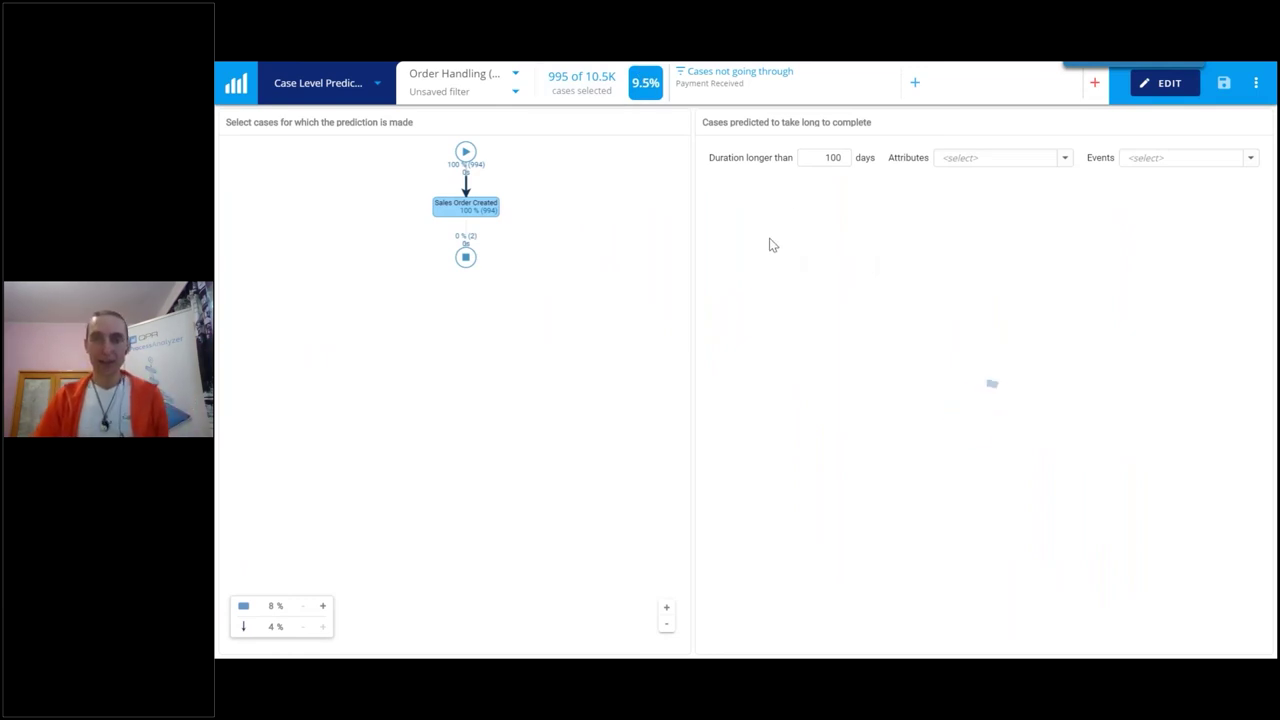
- Set the duration threshold of the prediction to 30 days
left_click(830, 157)
key("BackSpace")
key("BackSpace")
key("BackSpace")
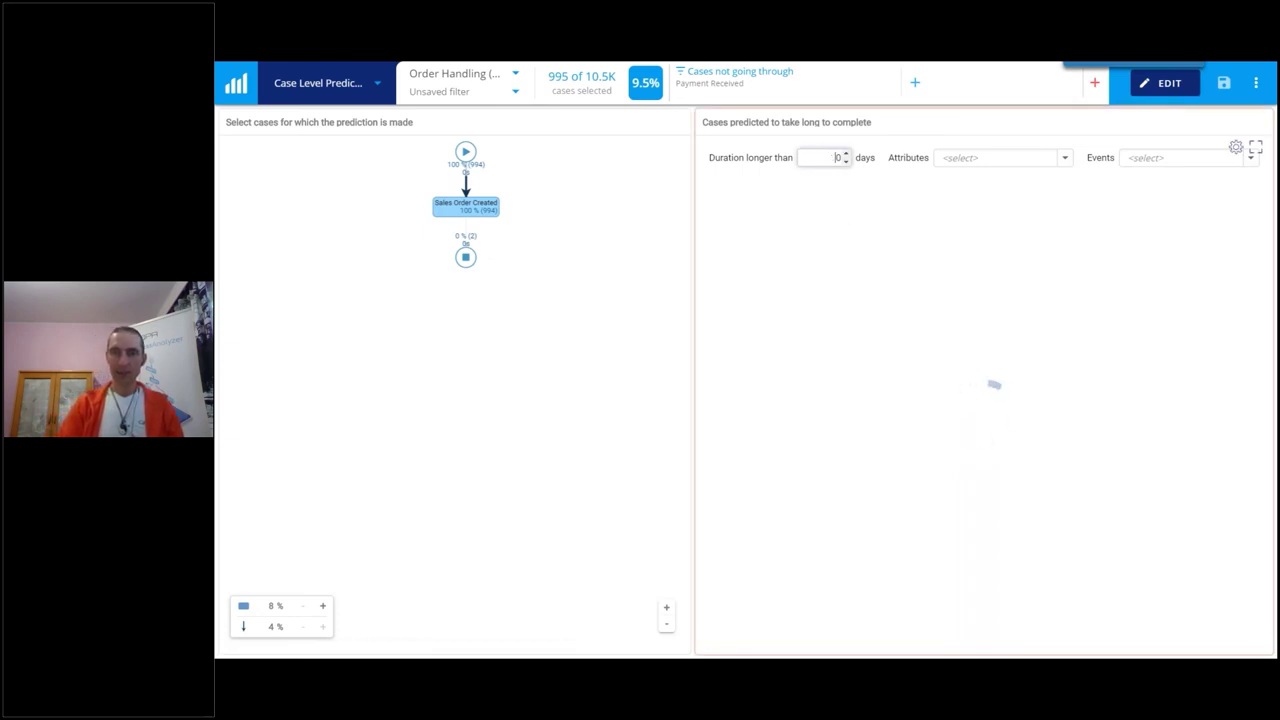
type("30")
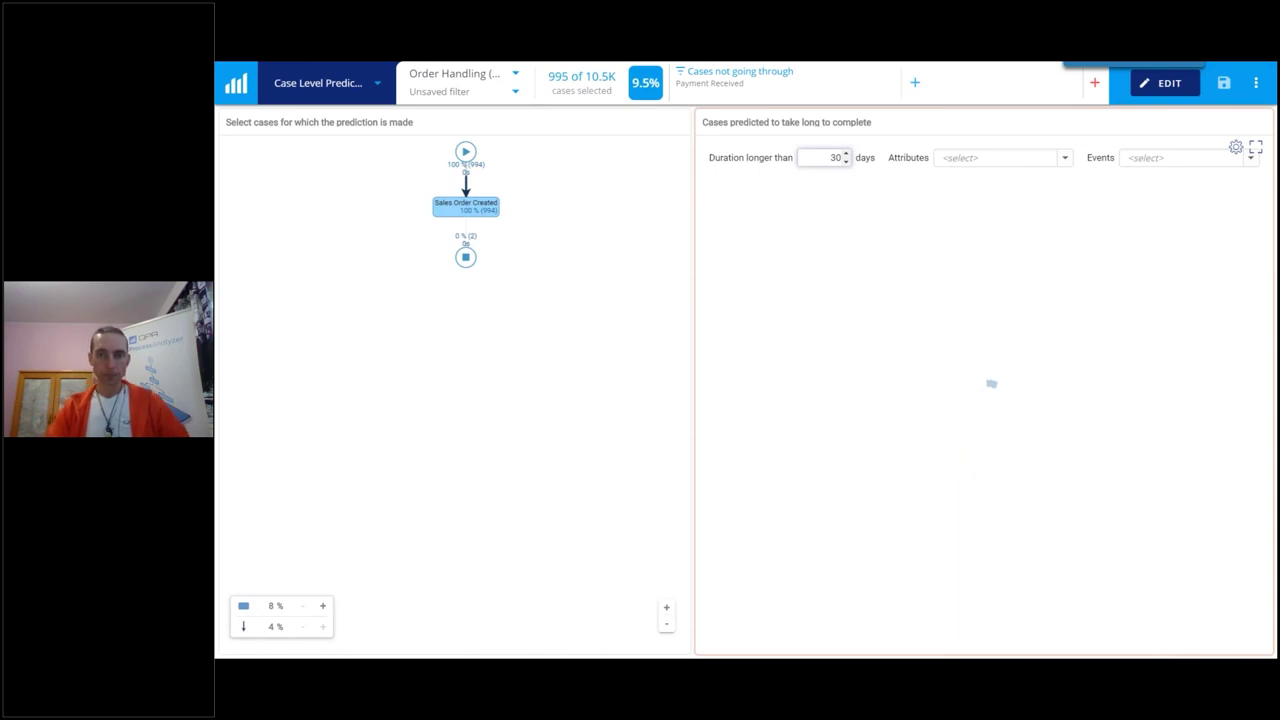
- Base the prediction on Account Manager, Cost, Created_Month and Created_Year, plus the events Confirmed Delivery Date, Credit Memo Created and Customer pick-up
left_click(1063, 160)
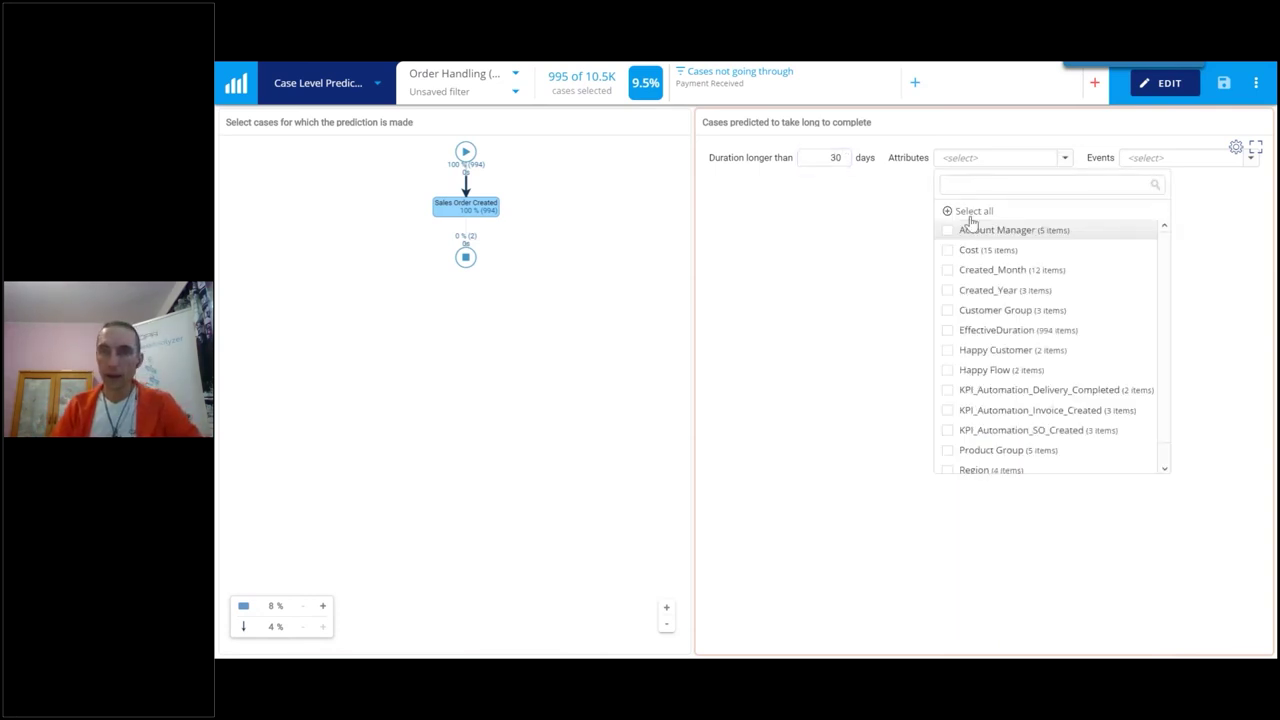
left_click(948, 232)
left_click(948, 251)
left_click(950, 290)
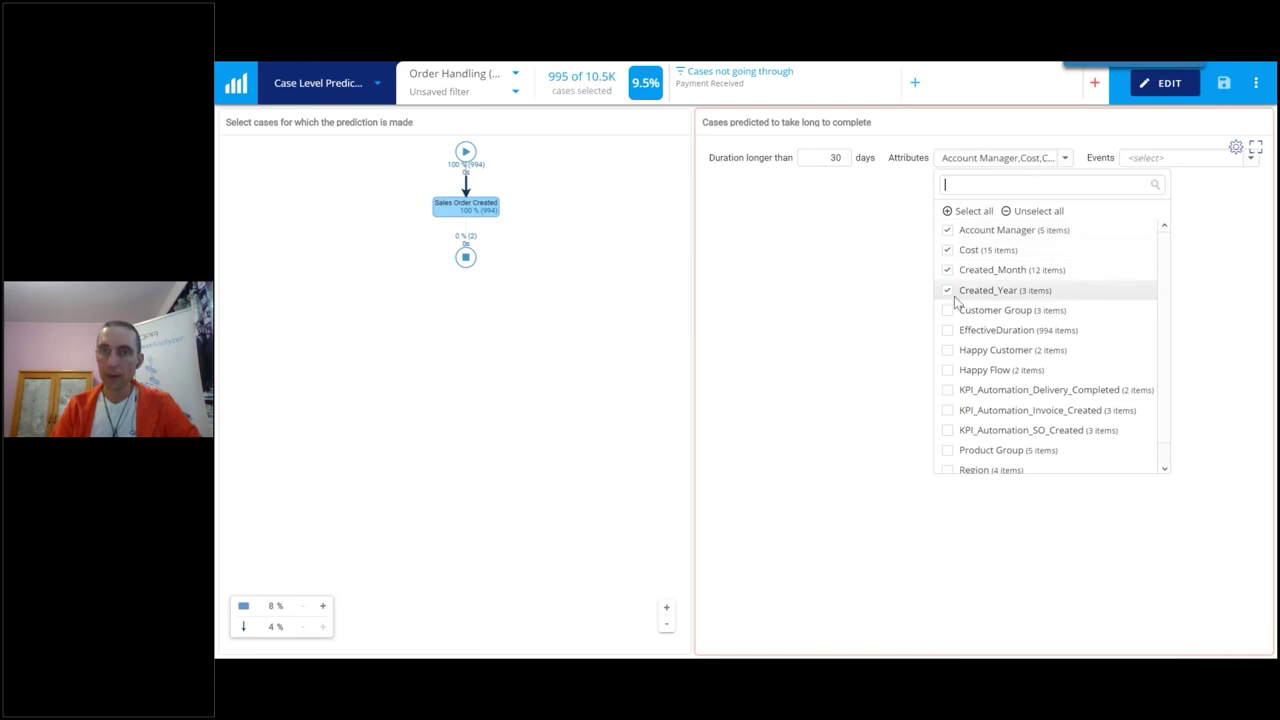
left_click(1152, 161)
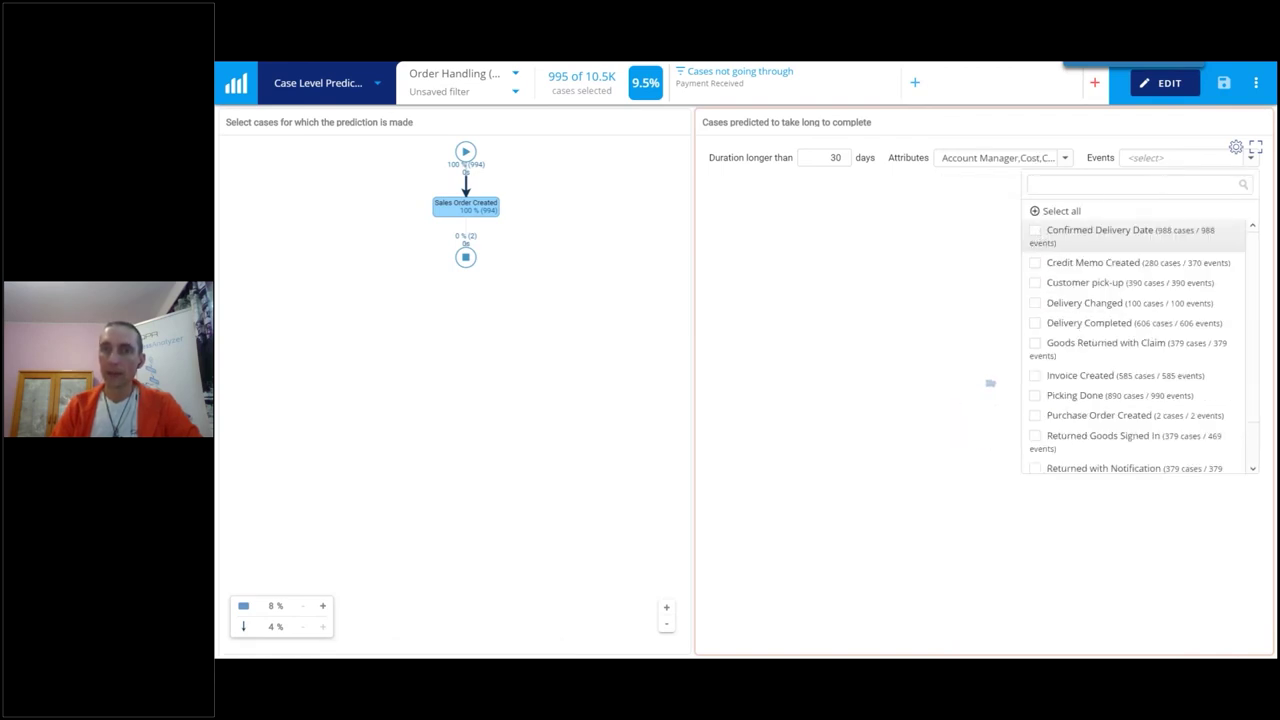
left_click(1045, 244)
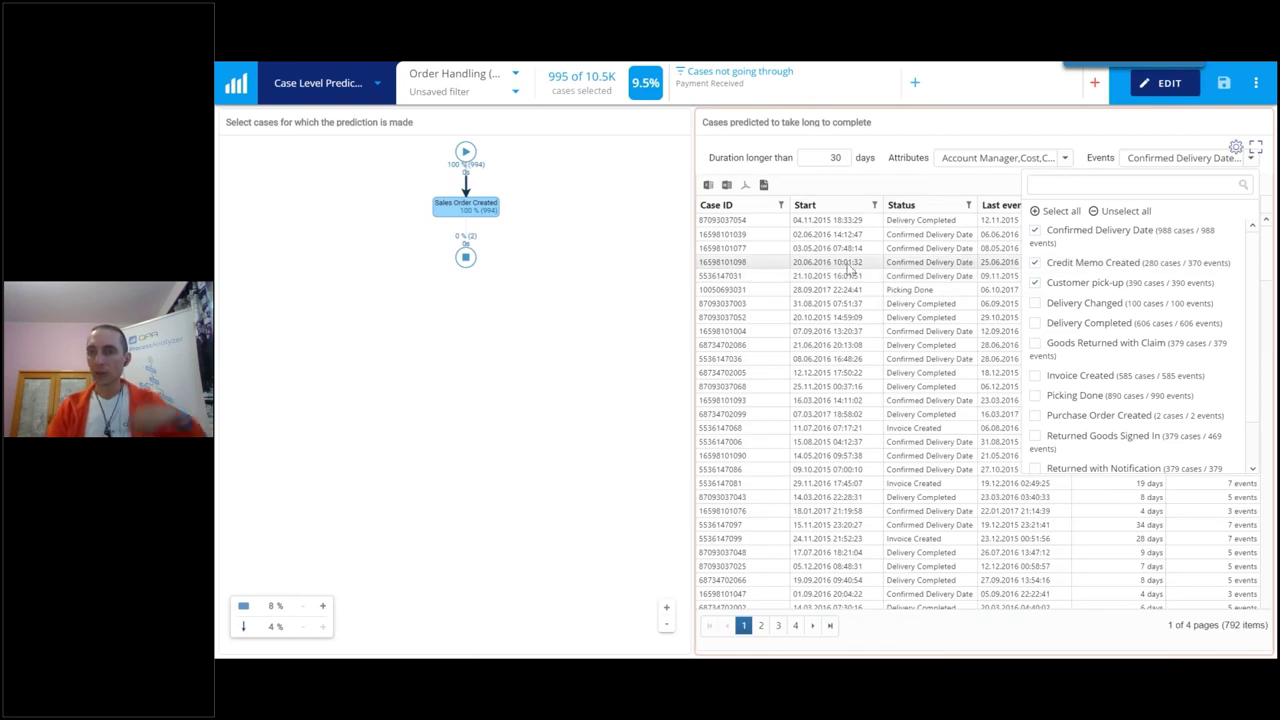
- View the process flow of the second case in the prediction list and clear the Case ID filter
left_click(790, 234)
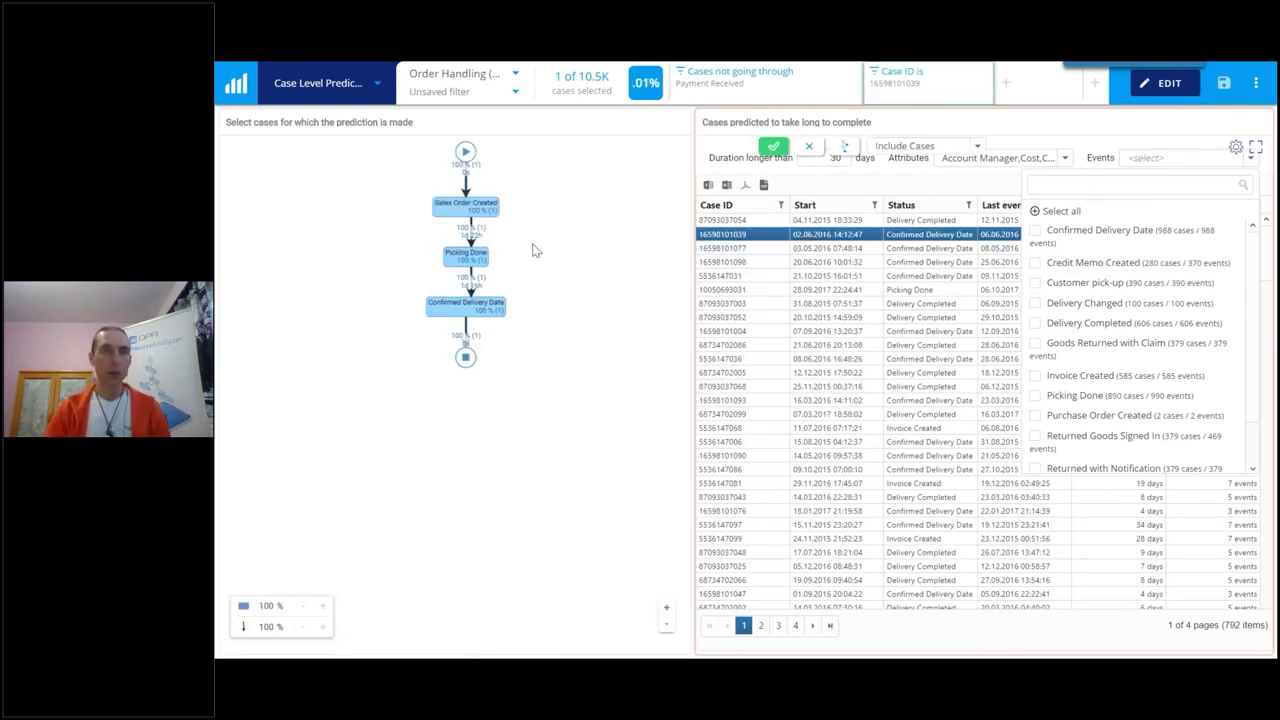
left_click(780, 247)
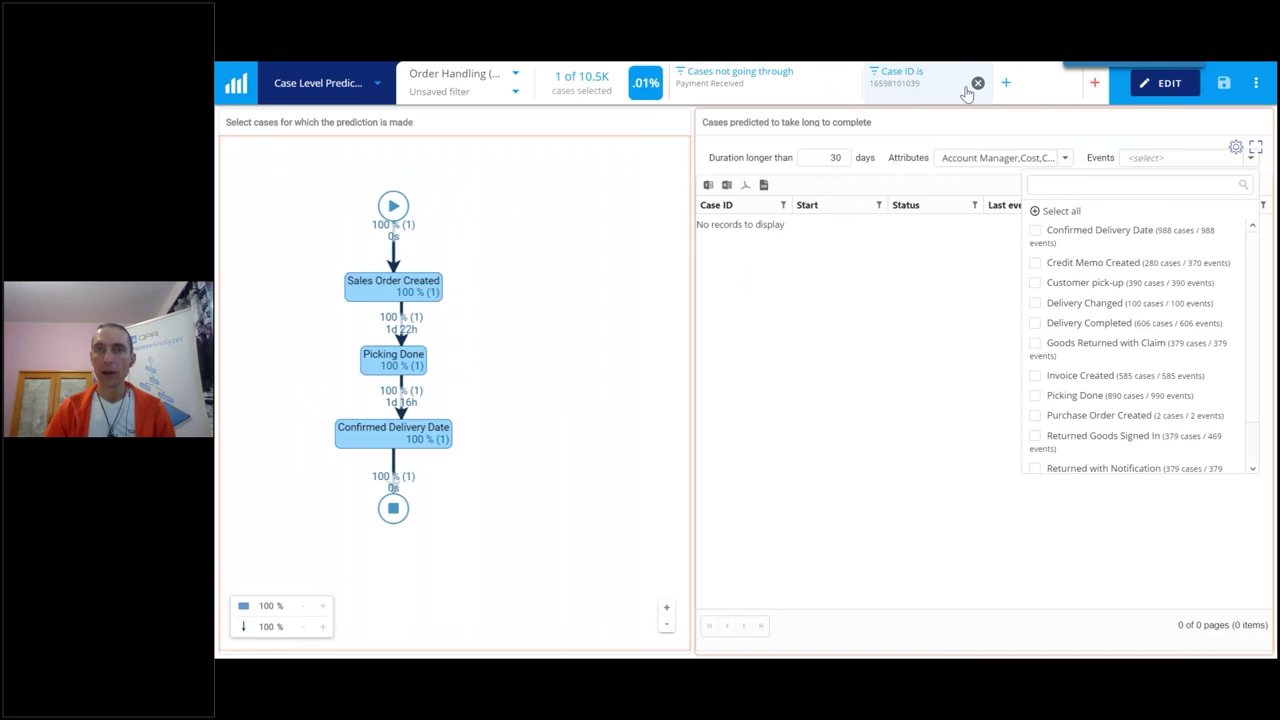
left_click(978, 85)
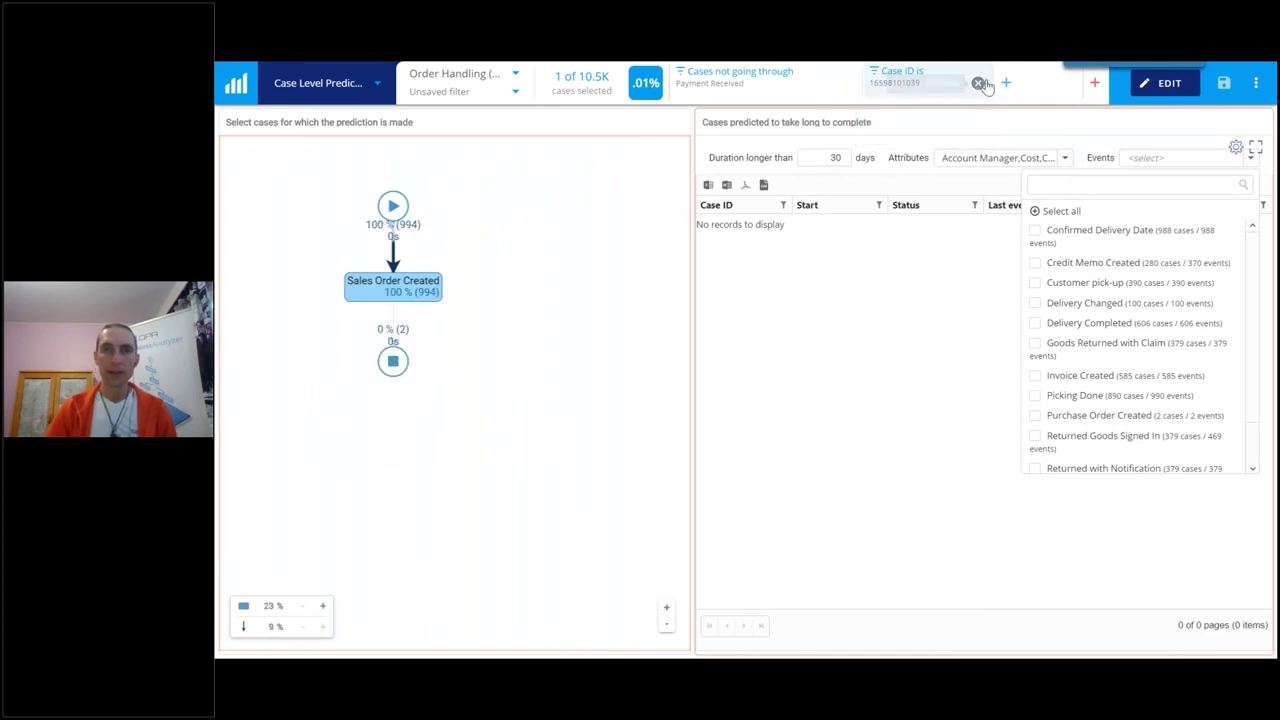
left_click(750, 236)
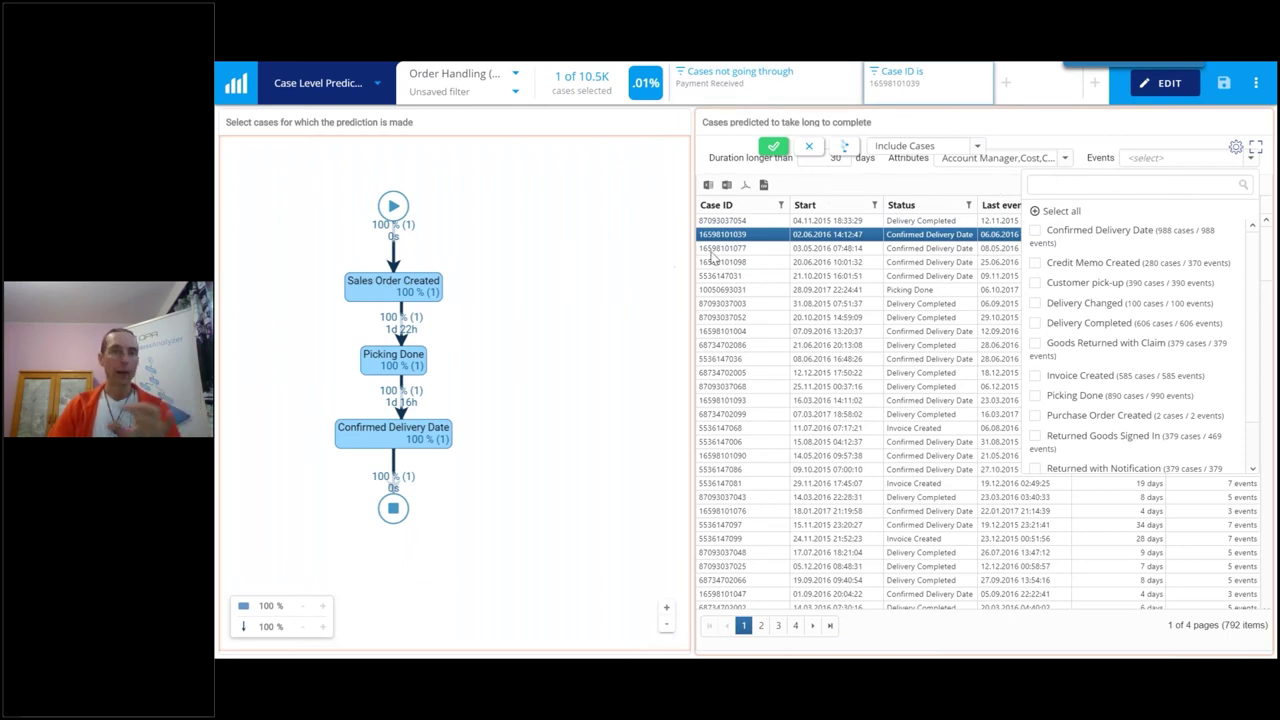
left_click(513, 336)
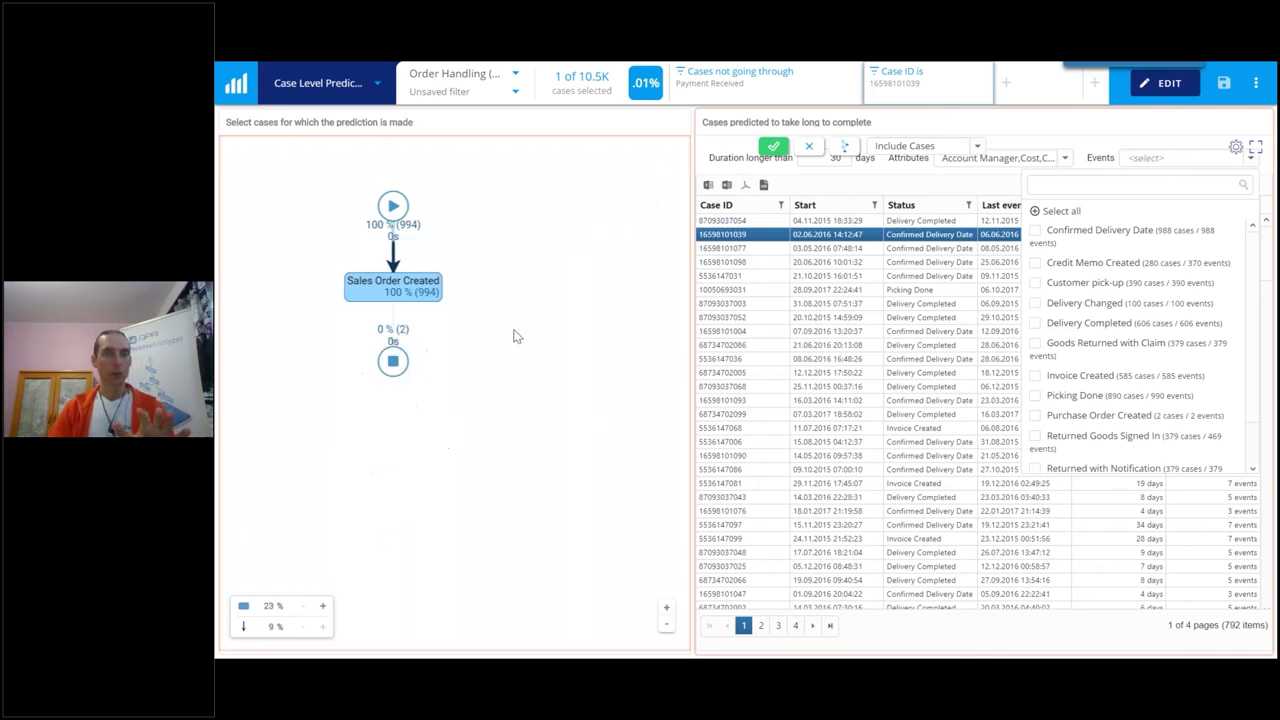
- Change the case selection flowchart to the Cases analysis and filter on a single listed case
right_click(513, 336)
mouse_move(577, 414)
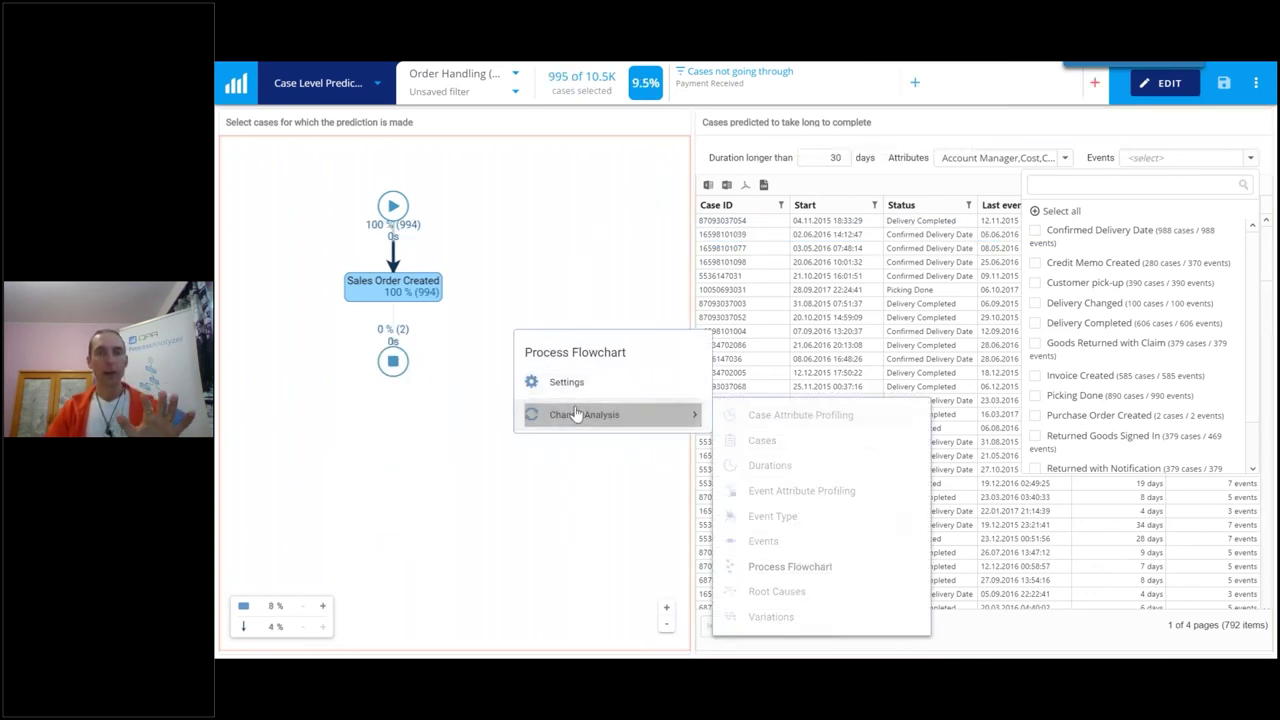
left_click(768, 443)
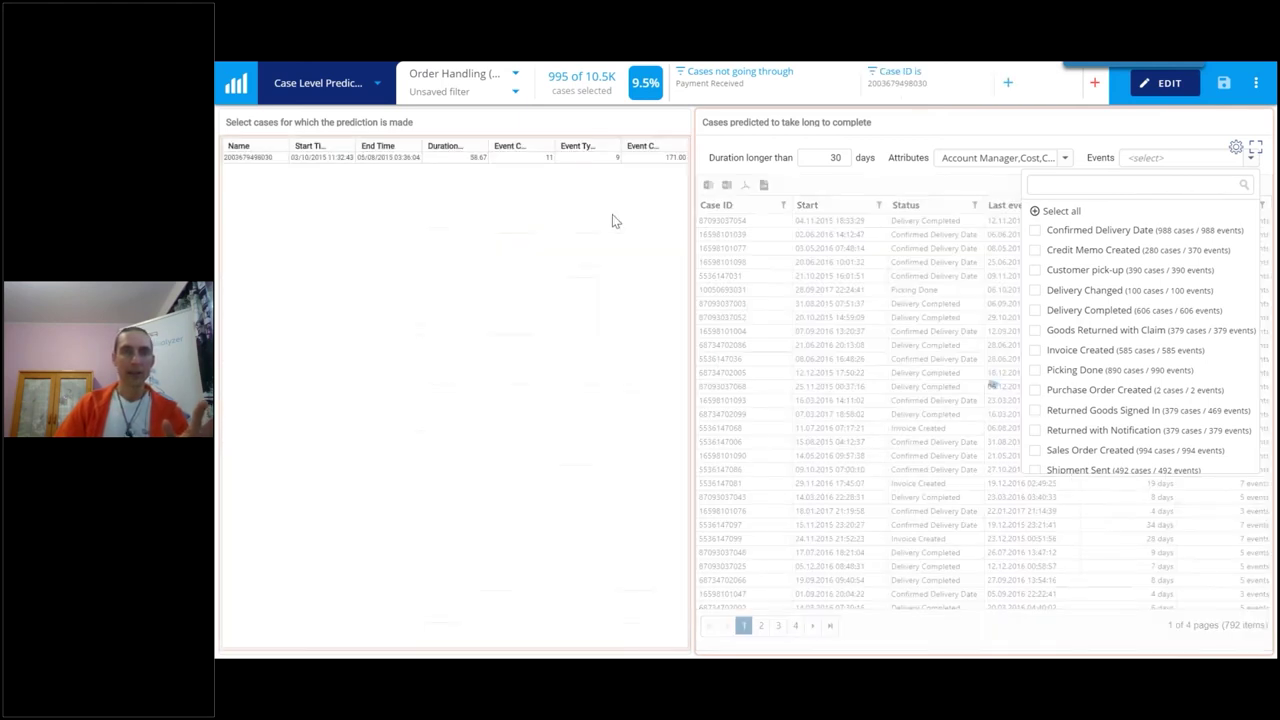
- Show all case attributes as columns in the Cases analysis through its settings
right_click(530, 233)
left_click(603, 272)
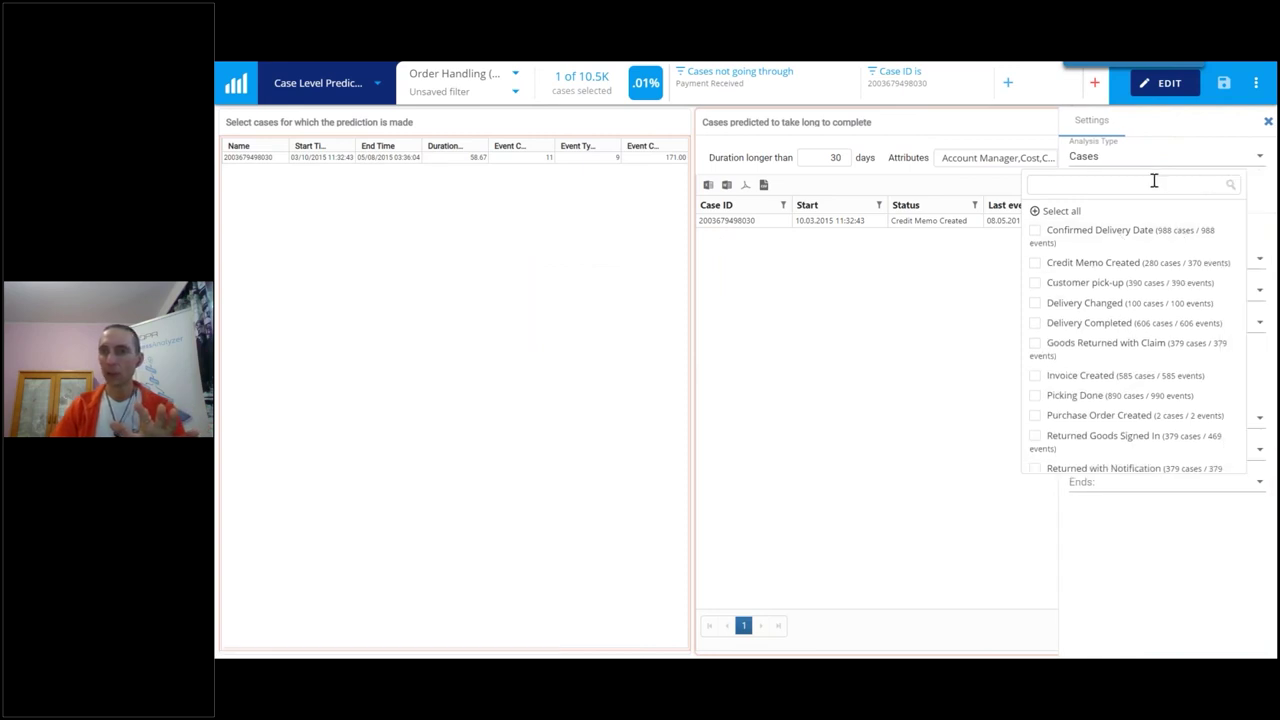
left_click(1143, 156)
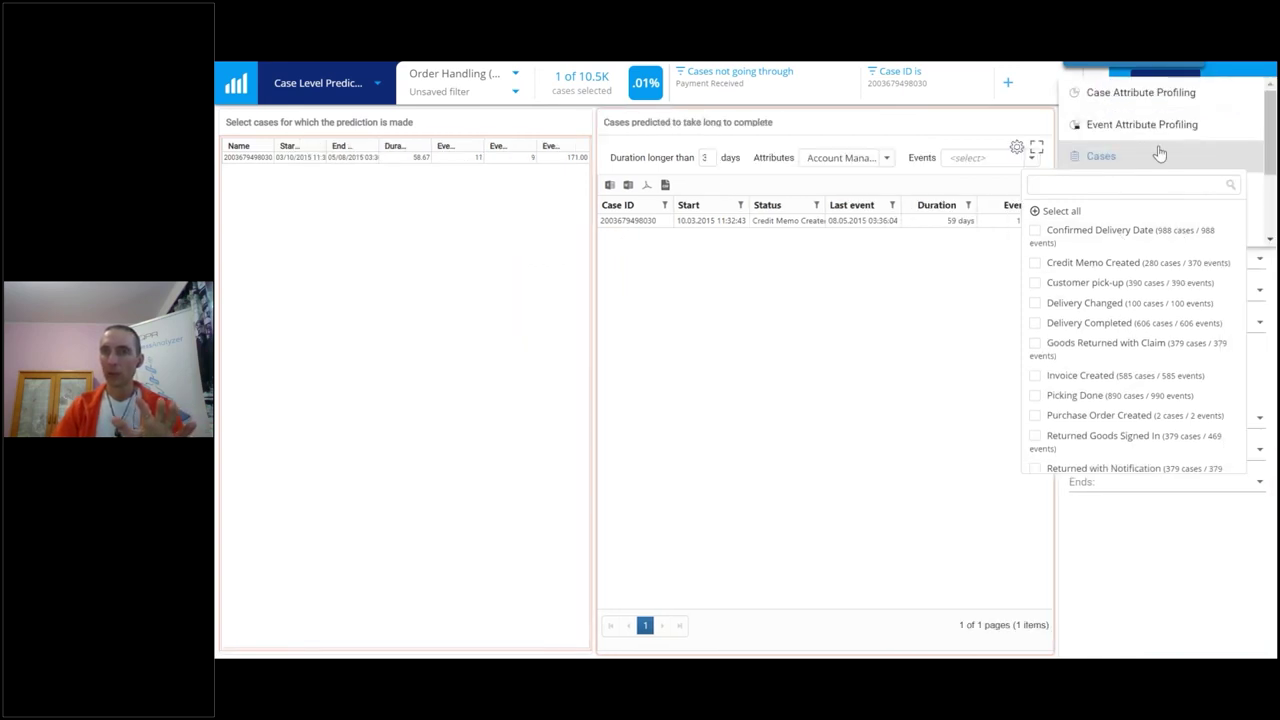
left_click(985, 156)
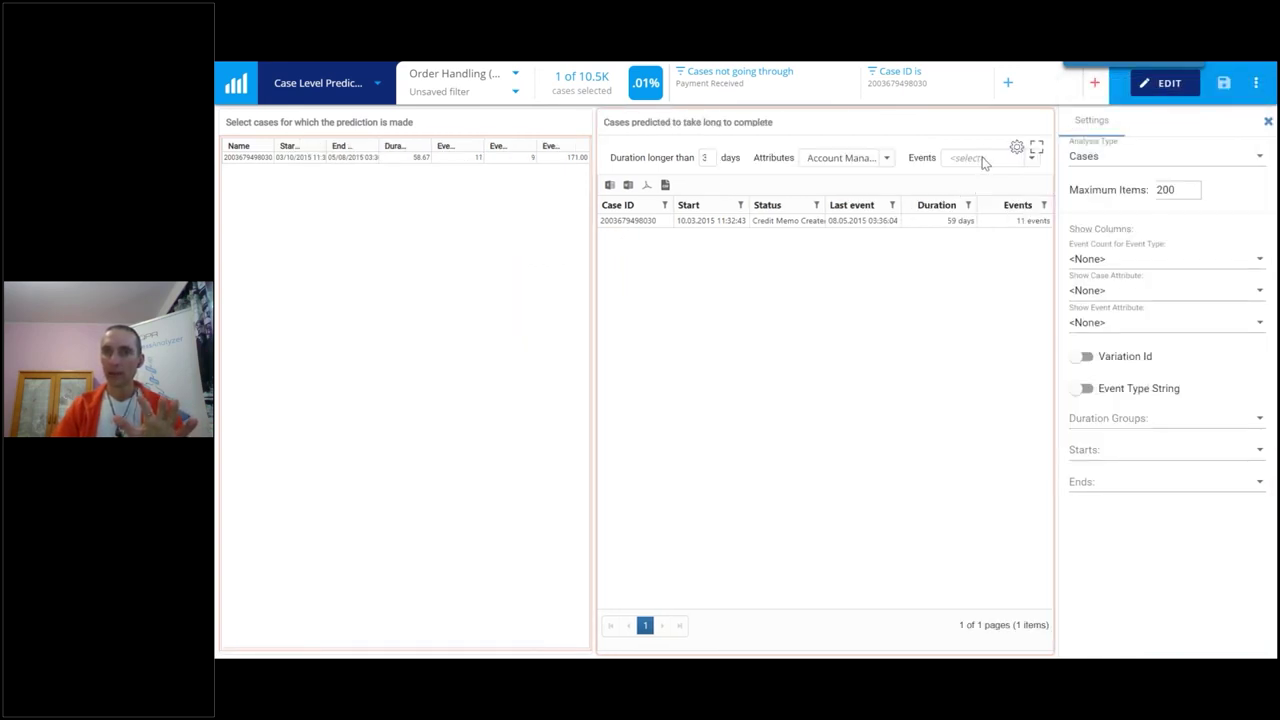
left_click(1122, 296)
left_click(1100, 322)
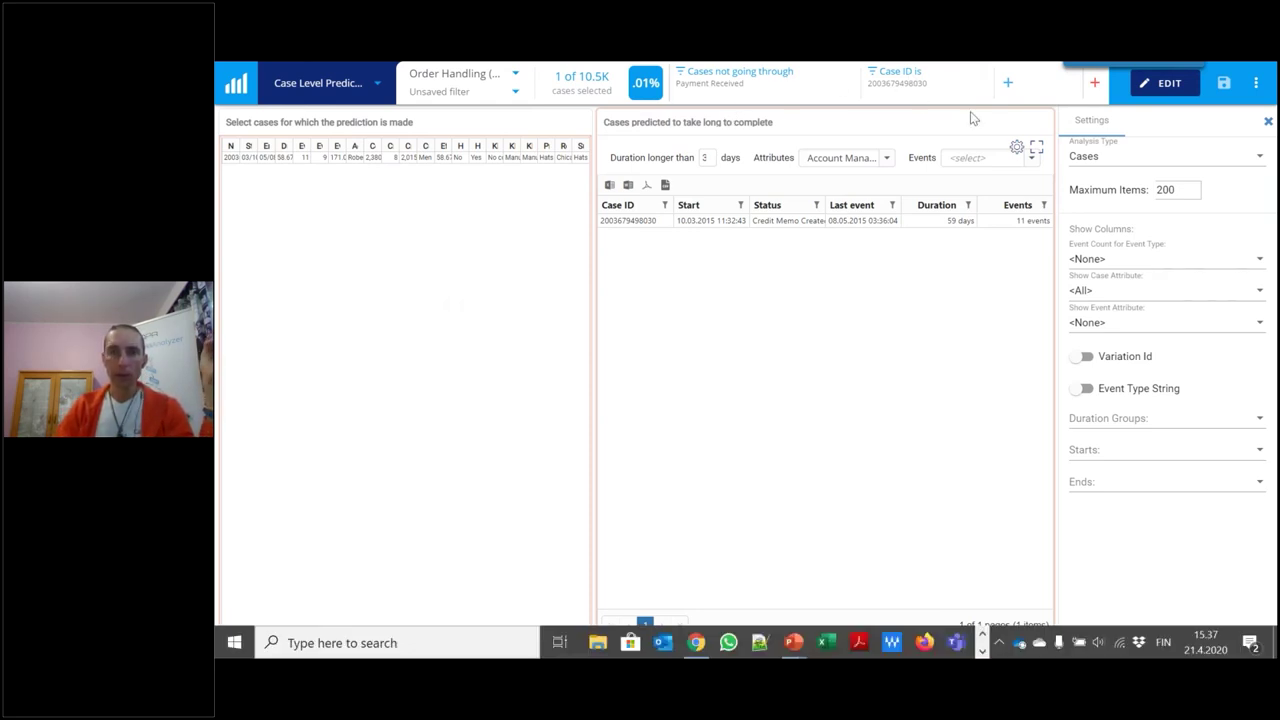
- Remove the Case ID filter and select a different single case in the Cases list
left_click(968, 92)
left_click(603, 394)
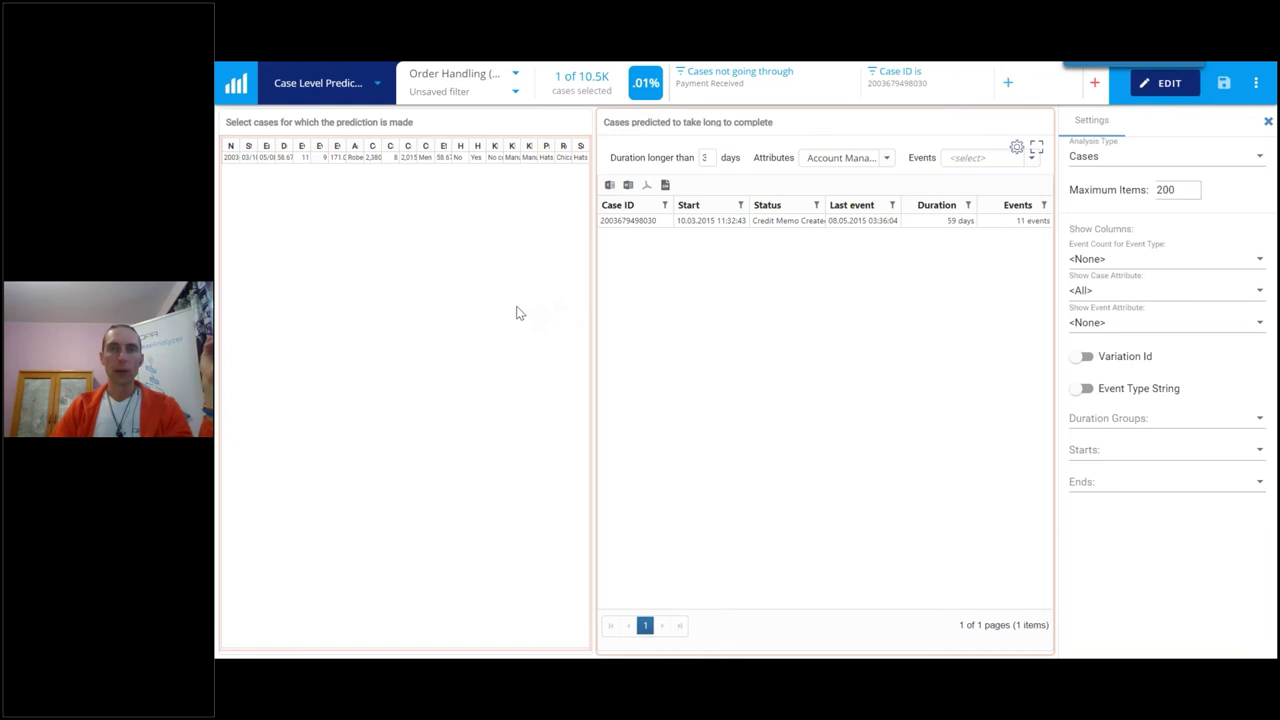
mouse_move(961, 90)
left_click(980, 85)
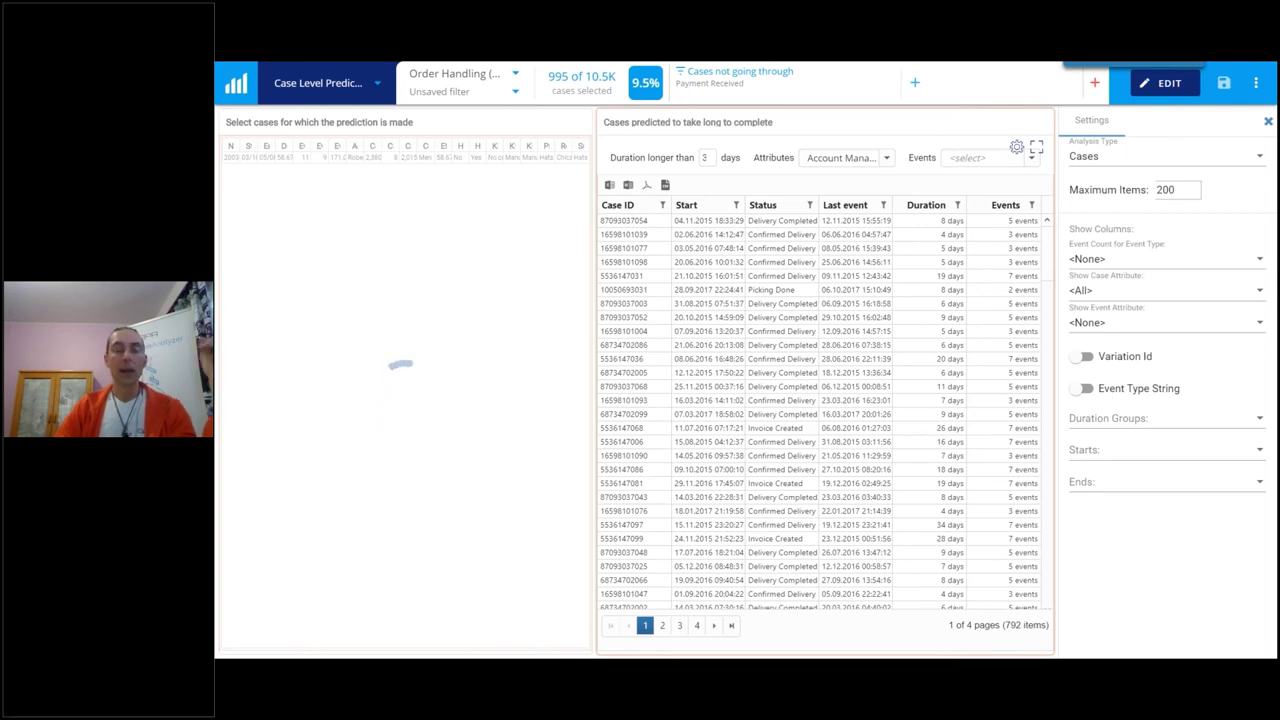
left_click(520, 192)
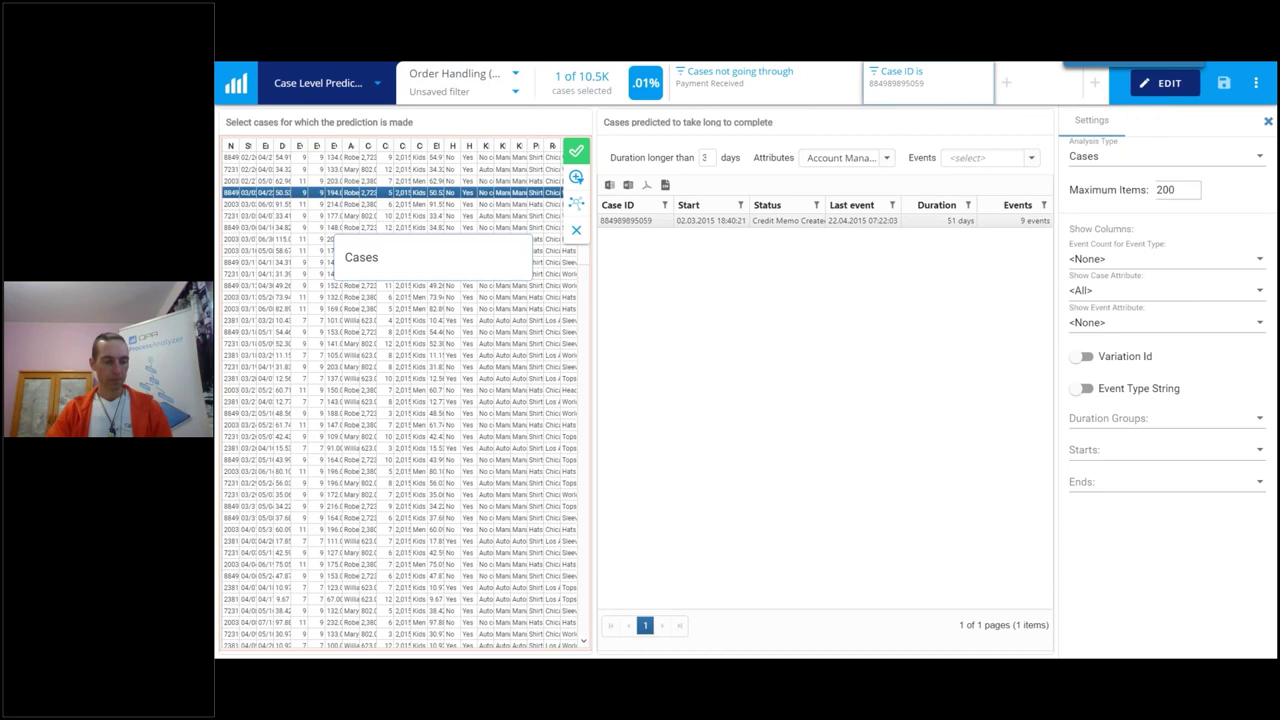
key("alt+Tab")
key("alt+Tab")
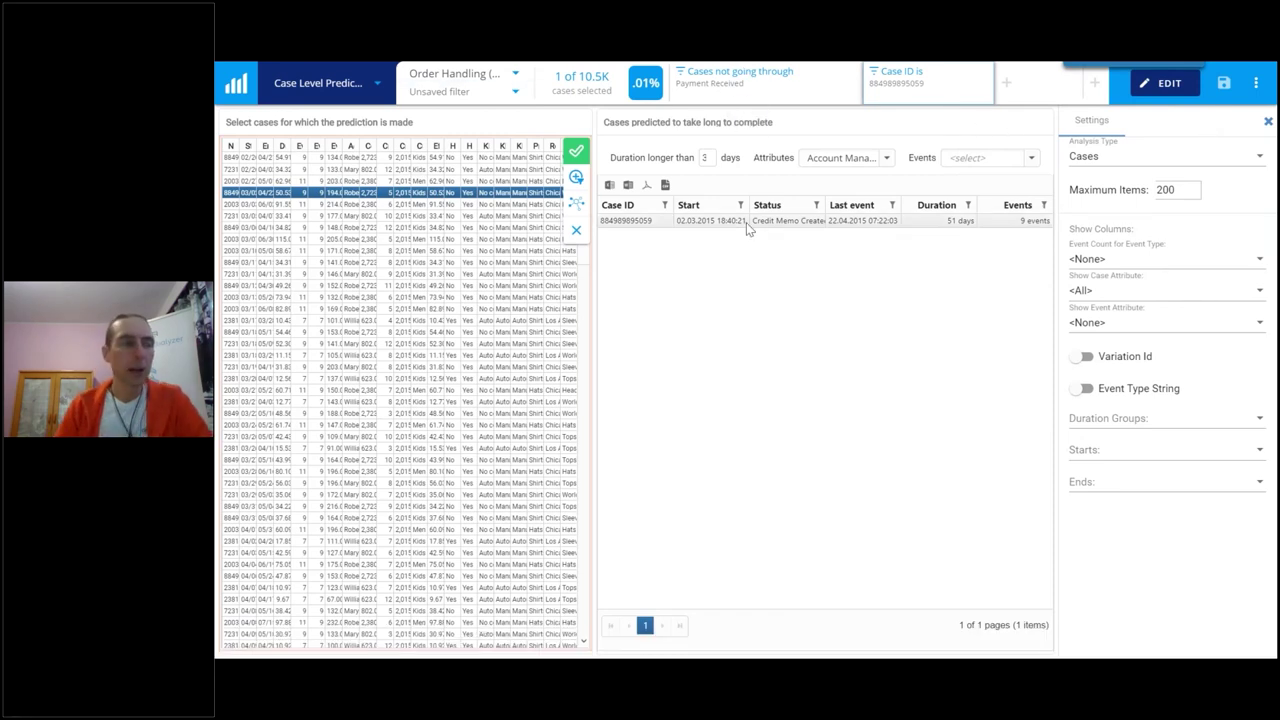
- Open the Conformance Analysis view and remove the filter for cases not going through Payment Received
left_click(370, 88)
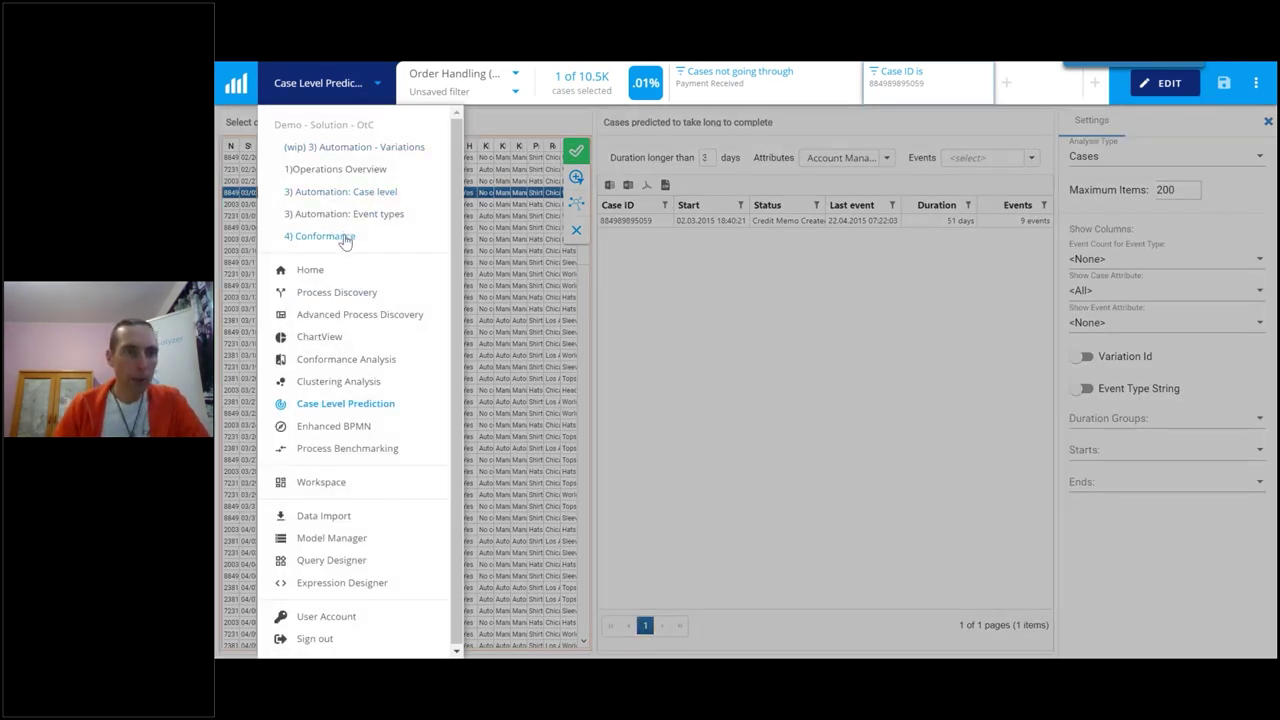
left_click(349, 362)
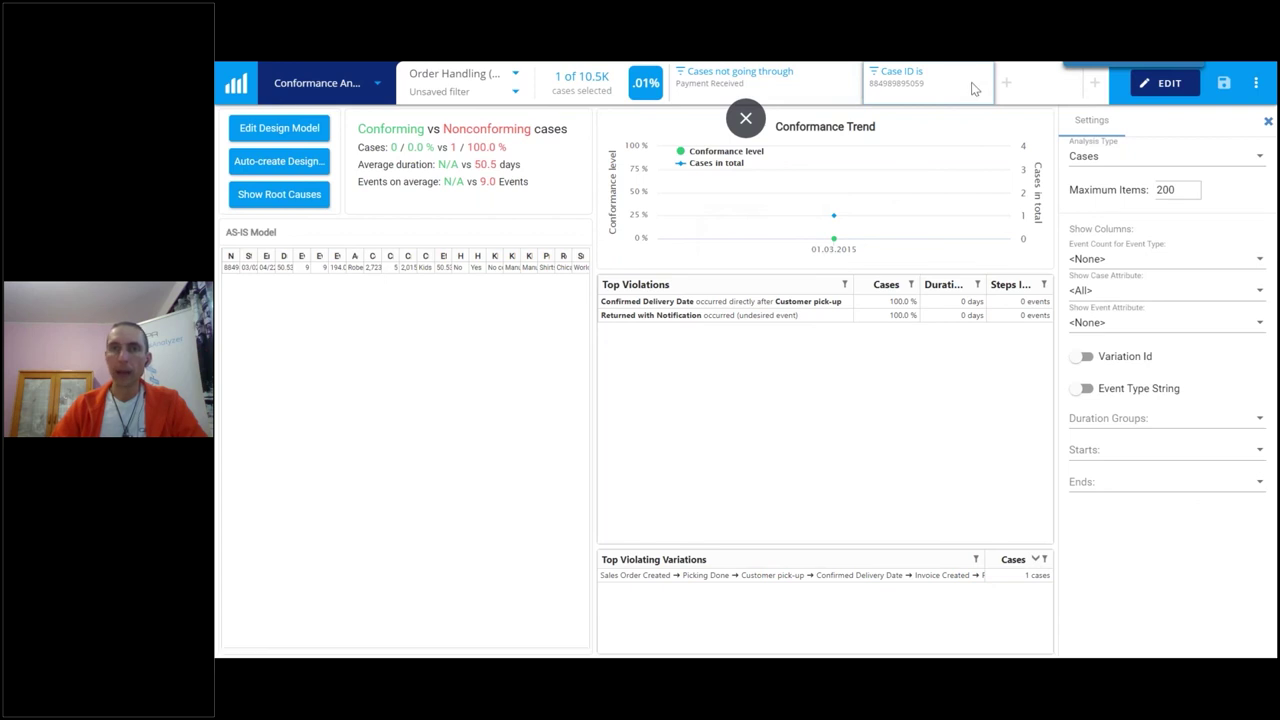
left_click(847, 84)
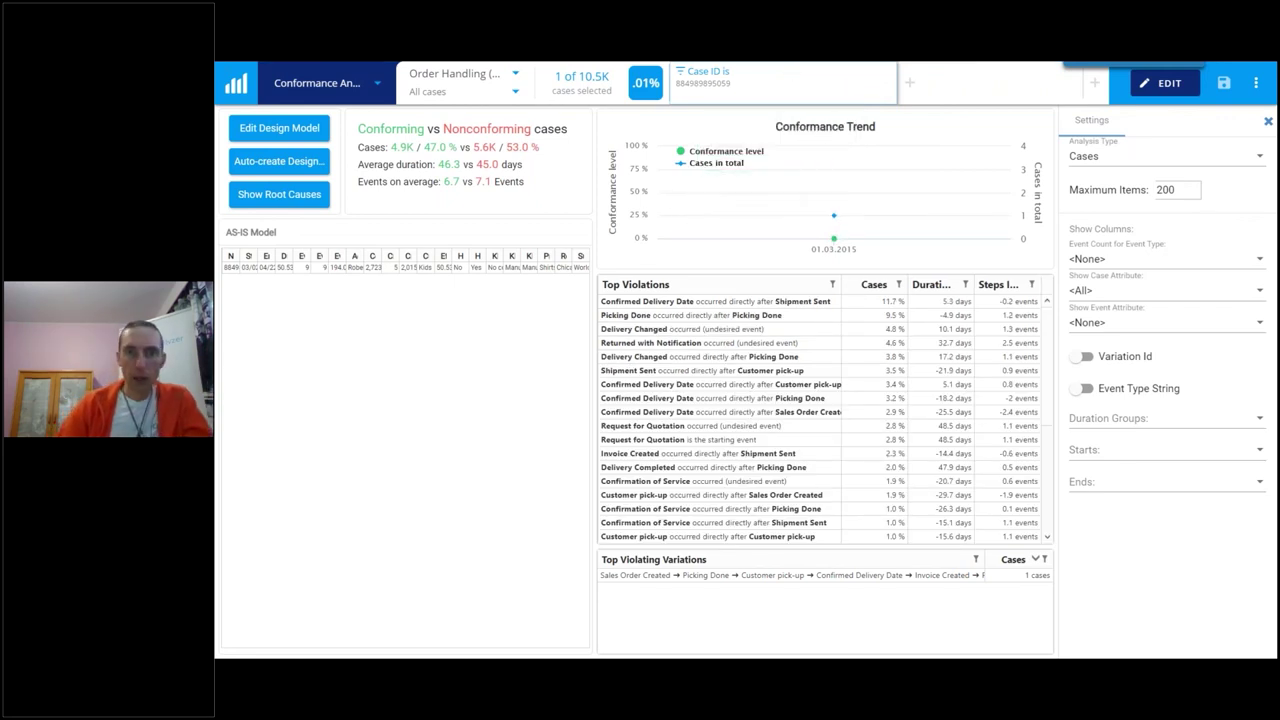
- Change the AS-IS Model analysis to Process Flowchart
left_click(480, 376)
right_click(478, 372)
mouse_move(650, 428)
left_click(766, 577)
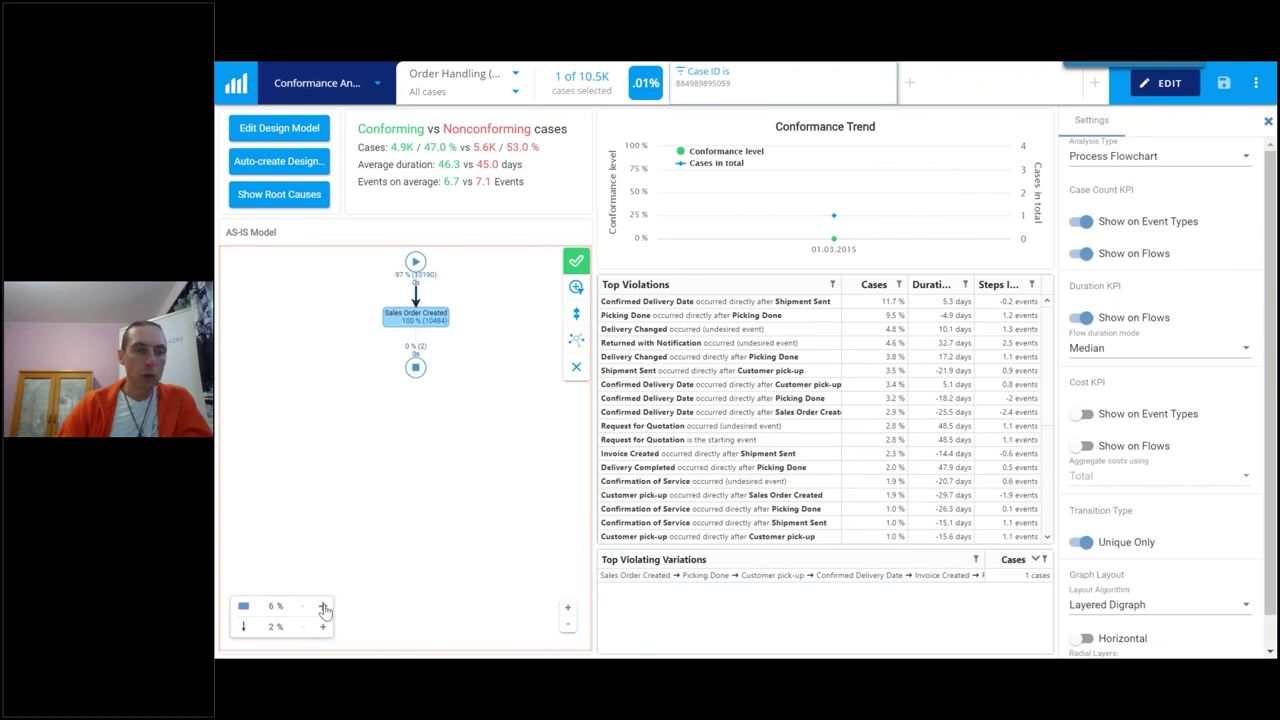
- Expand the AS-IS flowchart to 94 % event types and 25 % flows, and clear the case selection and close the settings
left_click(323, 607)
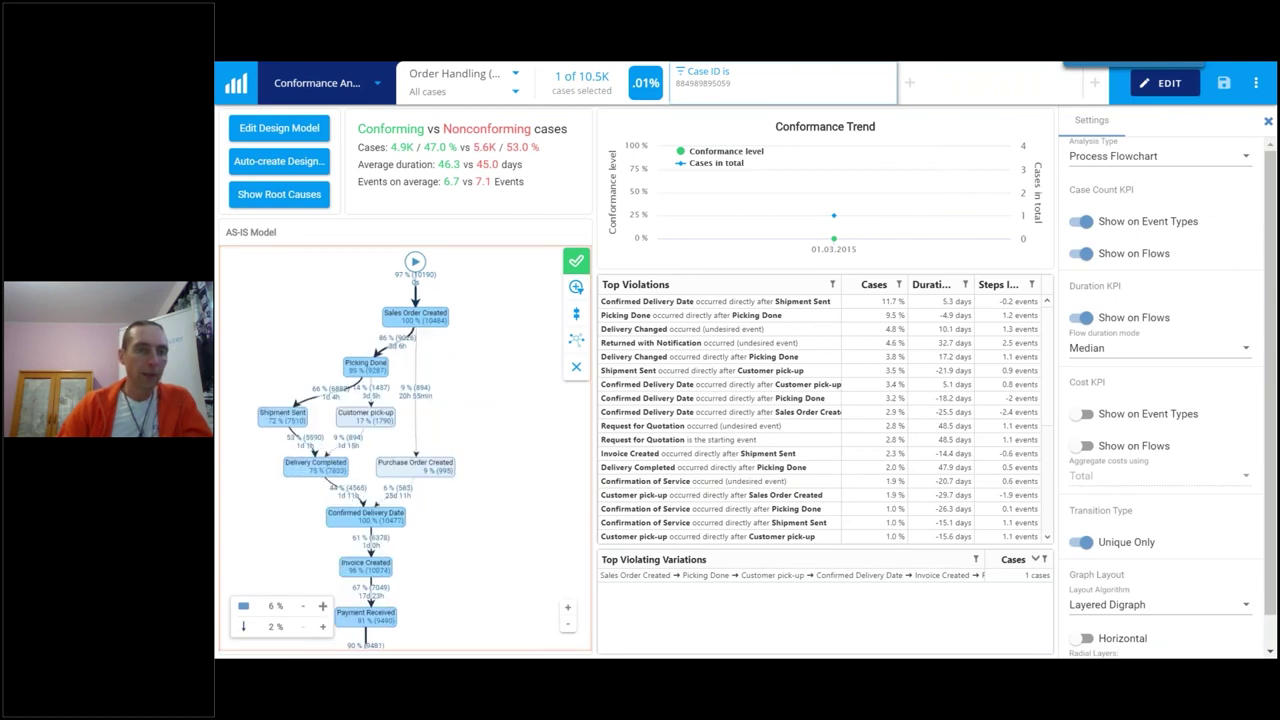
left_click_drag(477, 409, 540, 366)
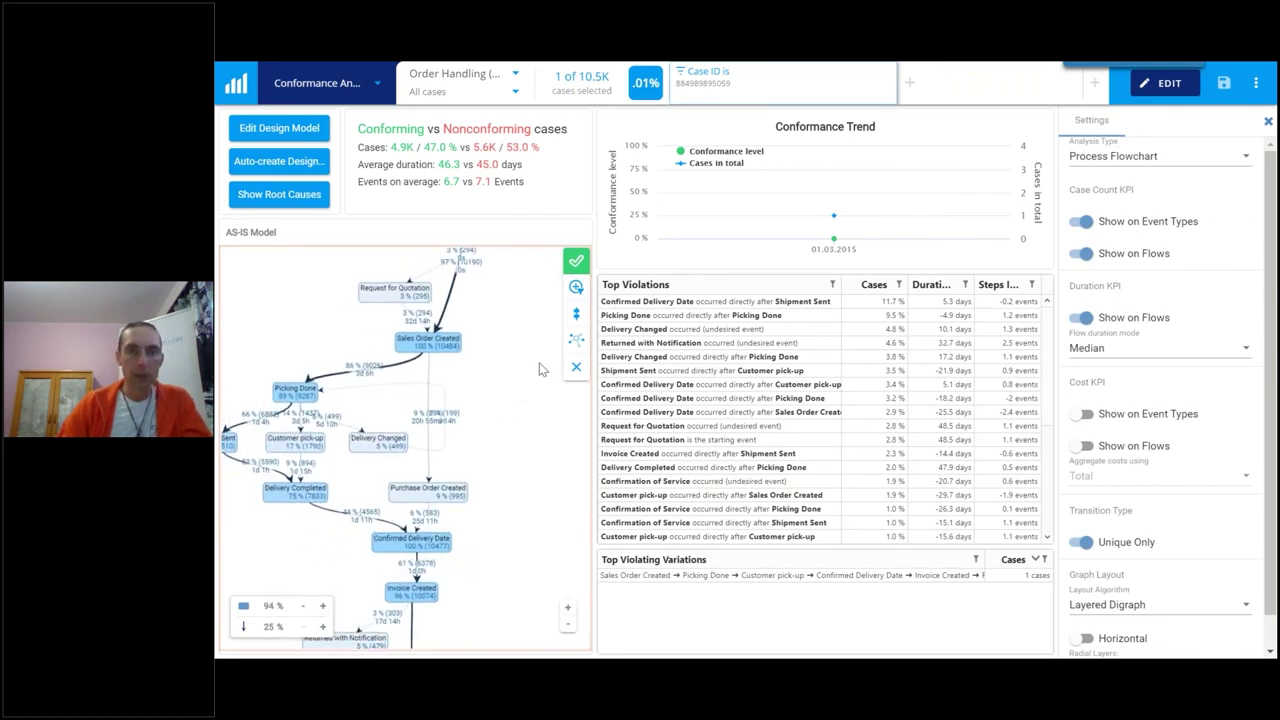
left_click(577, 263)
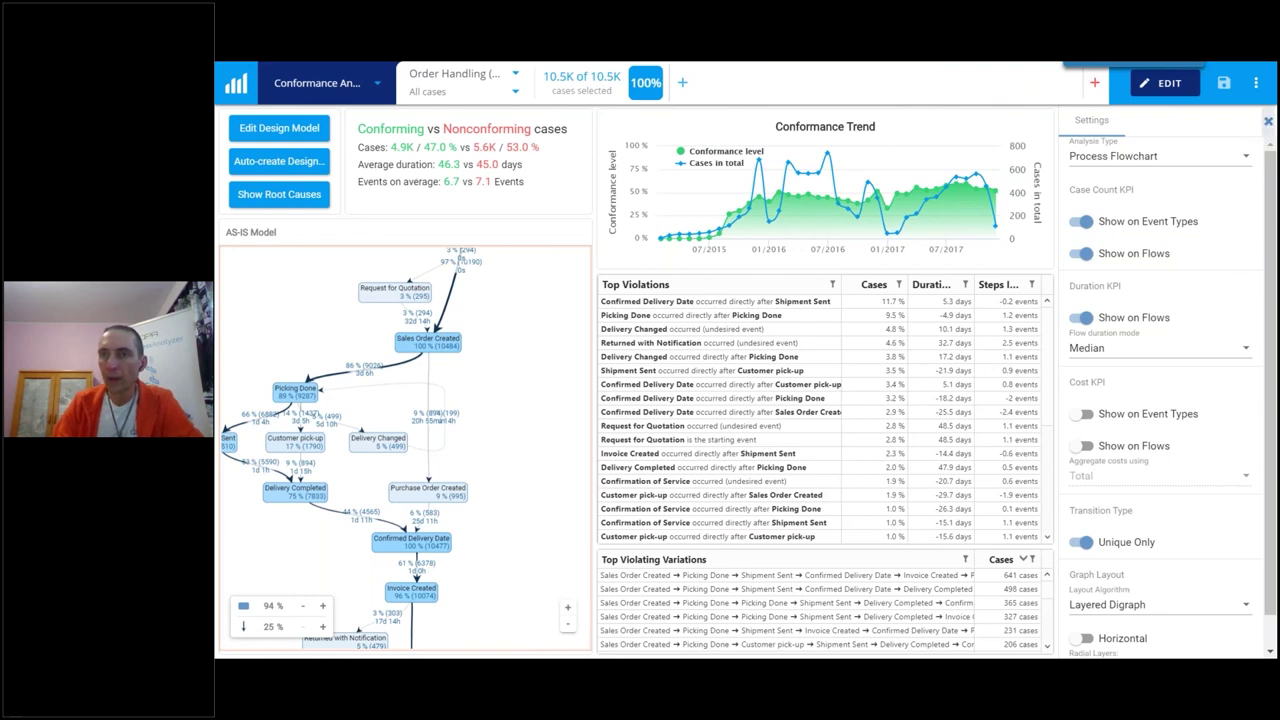
left_click(1268, 121)
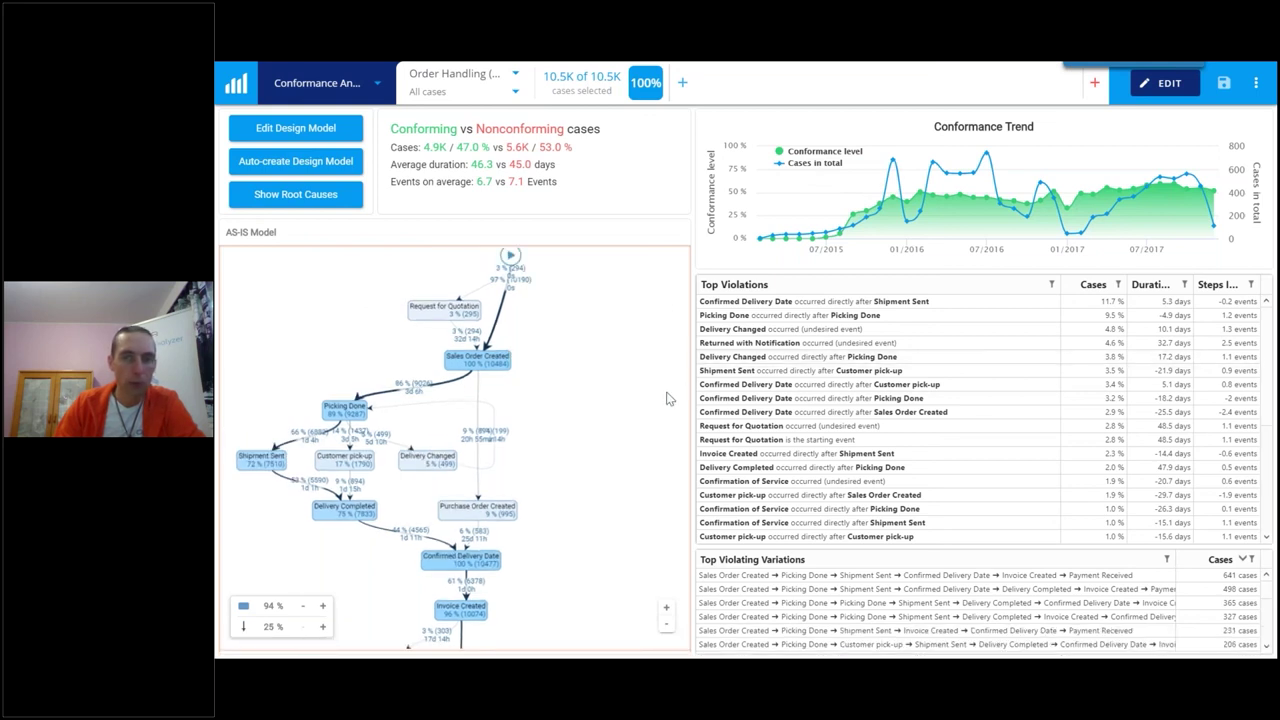
- Examine the BPMN design model, apply it as is, and review the root causes for nonconformance
left_click(299, 130)
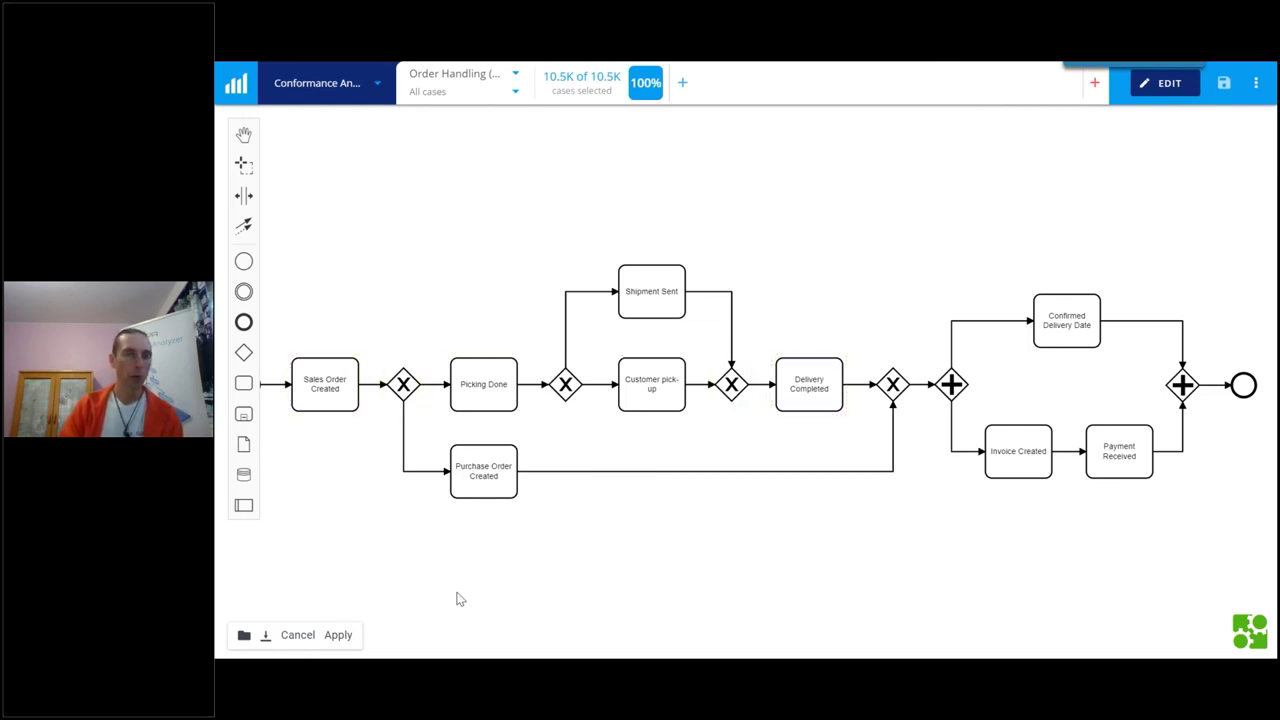
left_click(336, 636)
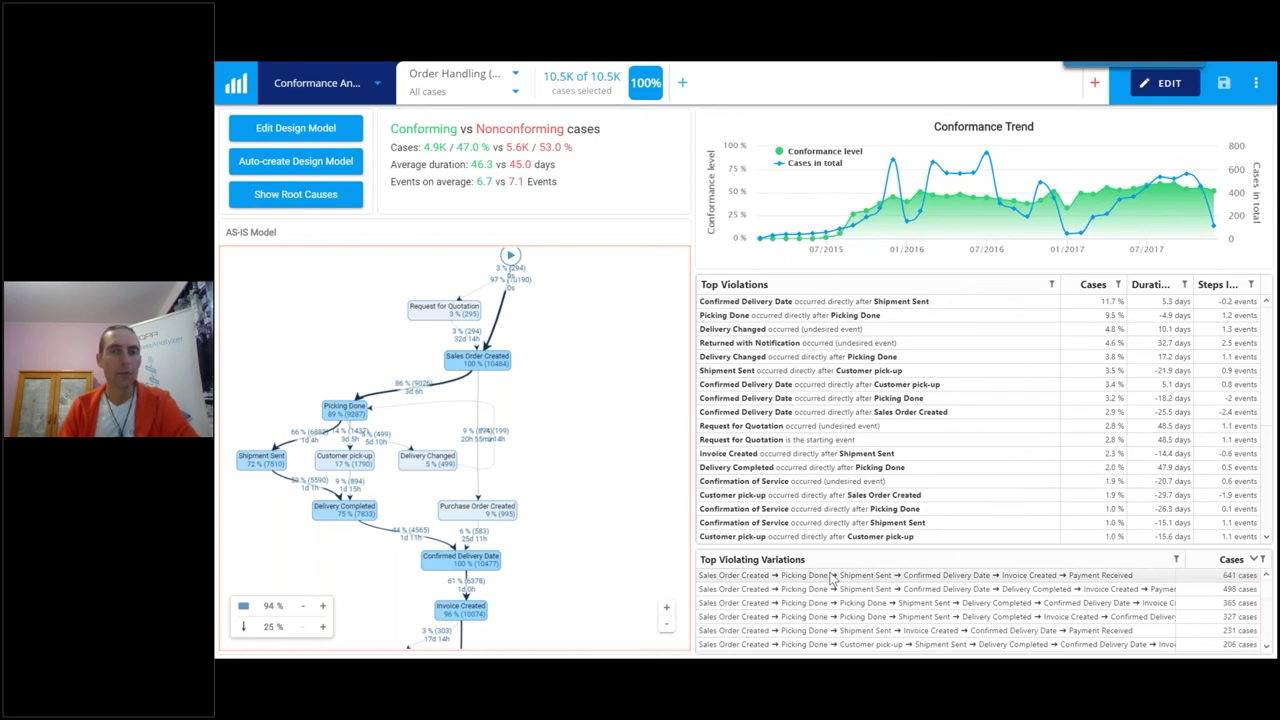
left_click(283, 206)
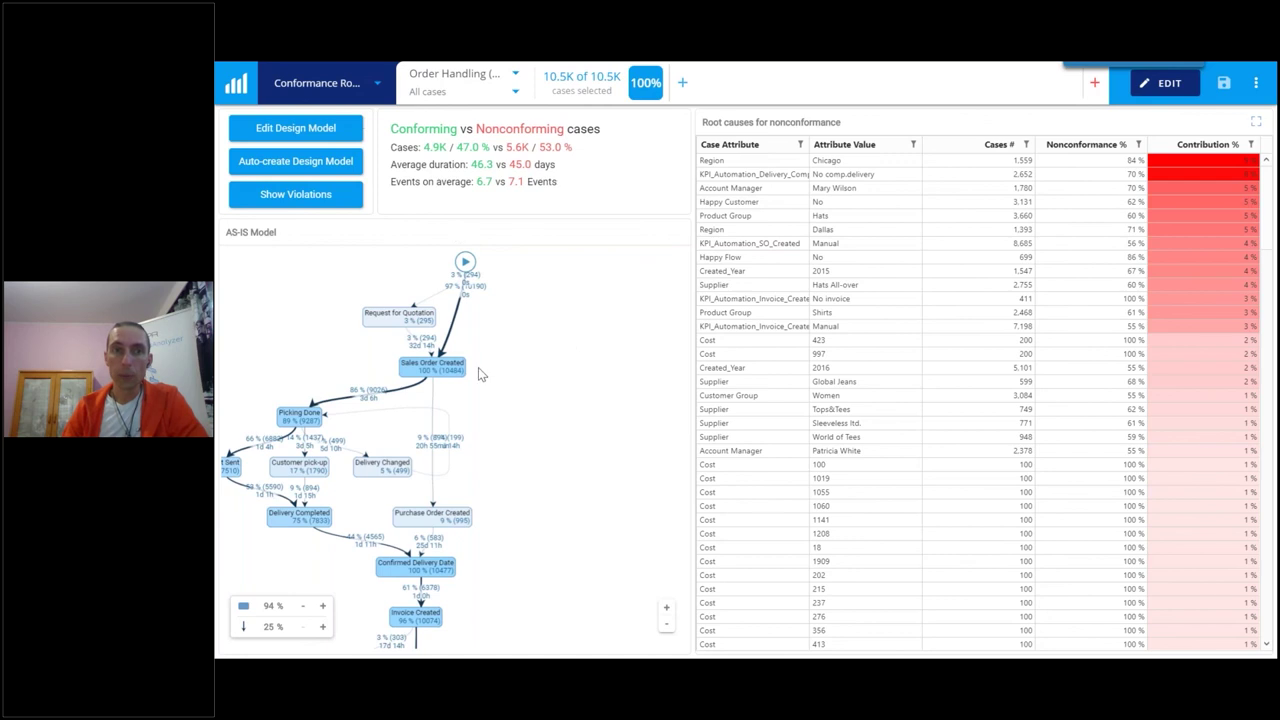
- Open the 4) Conformance dashboard, dismissing the chart settings error and cancelling the chart configuration, to examine its charts
left_click(356, 92)
left_click(338, 240)
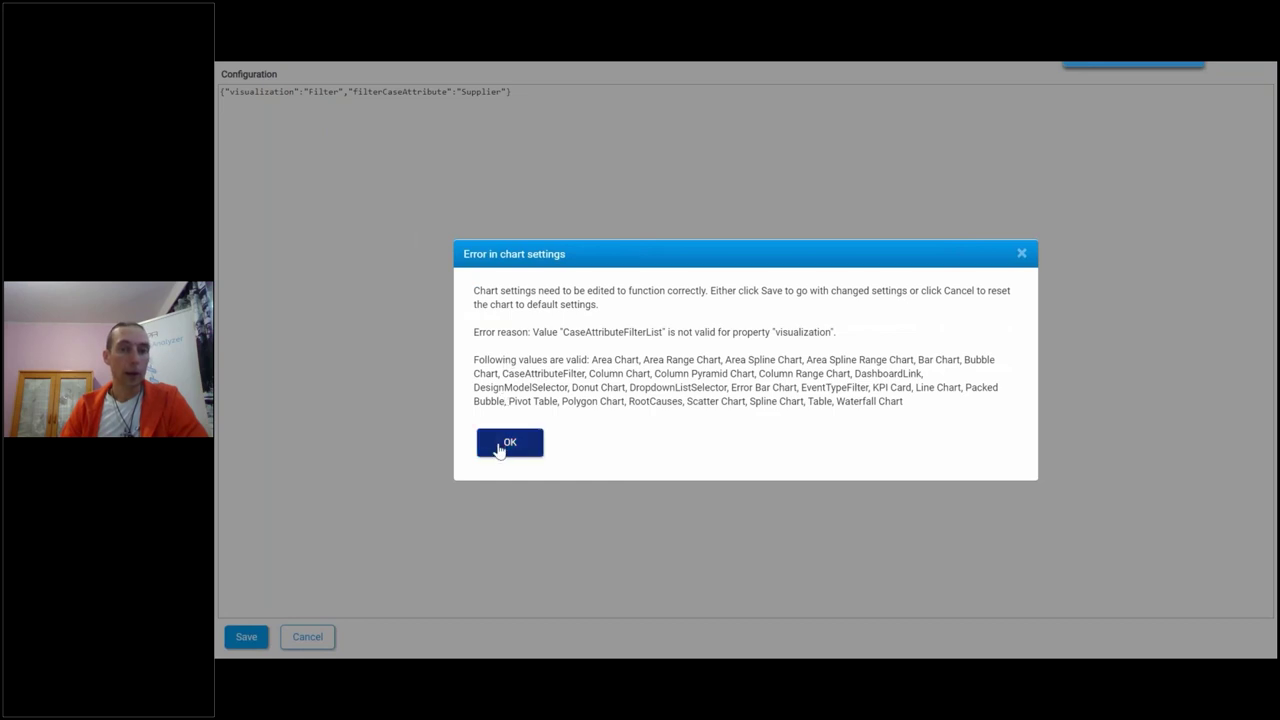
left_click(502, 446)
left_click(291, 646)
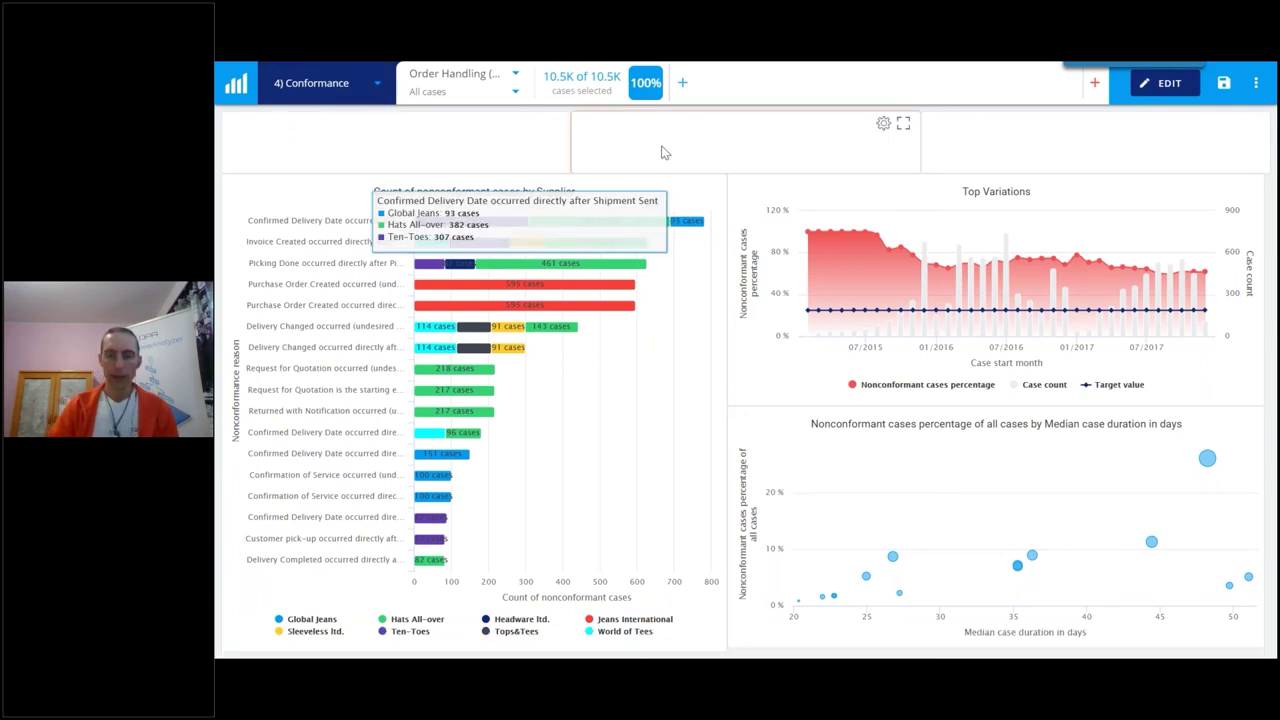
key("F11")
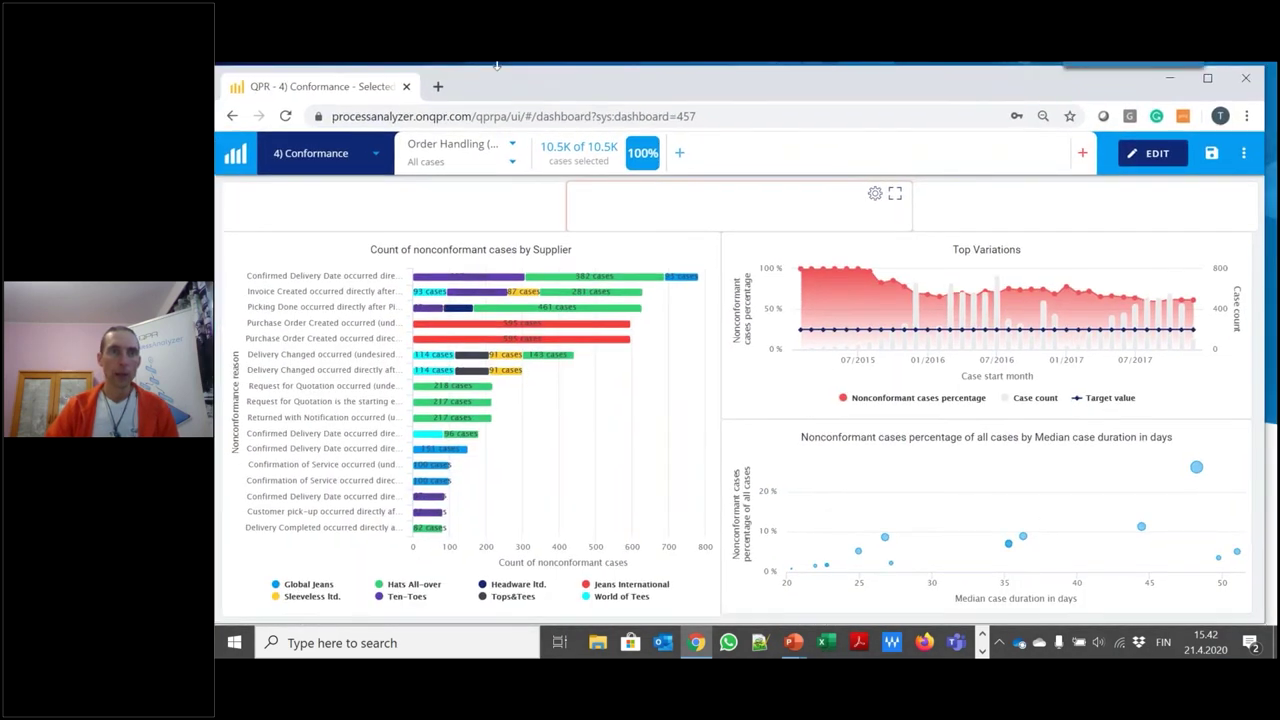
left_click(438, 75)
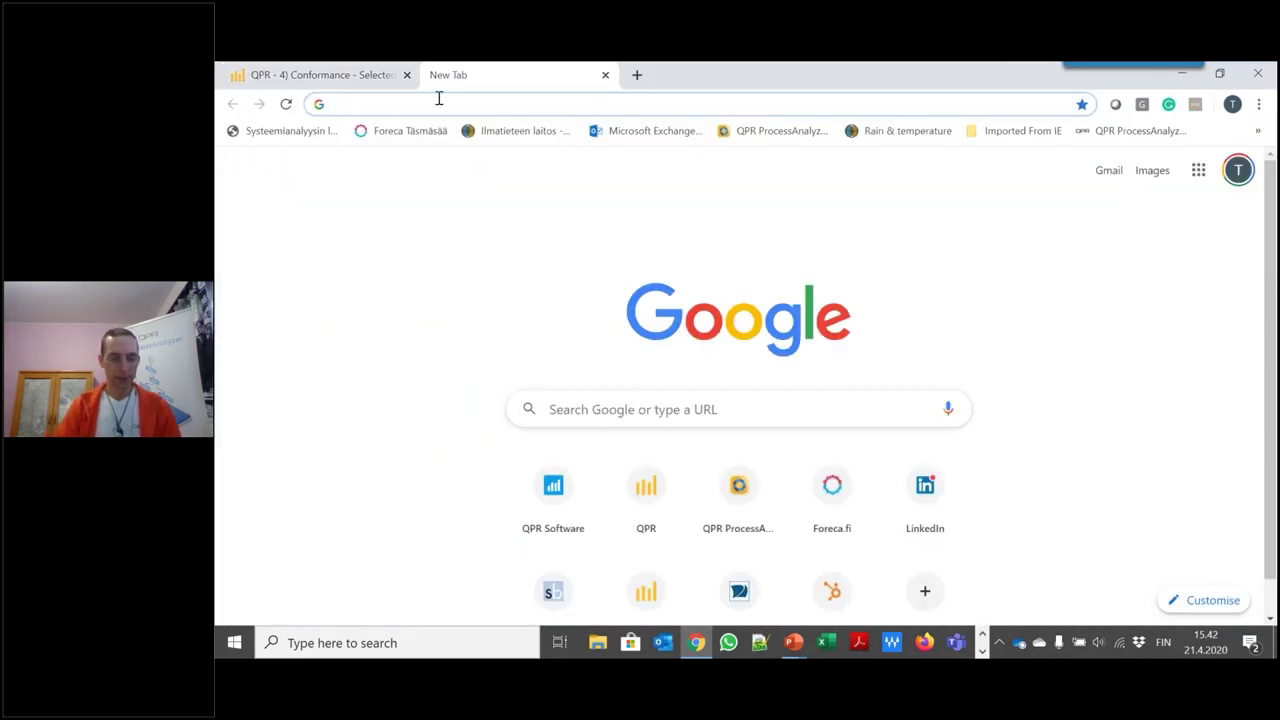
type("www.qpr.com")
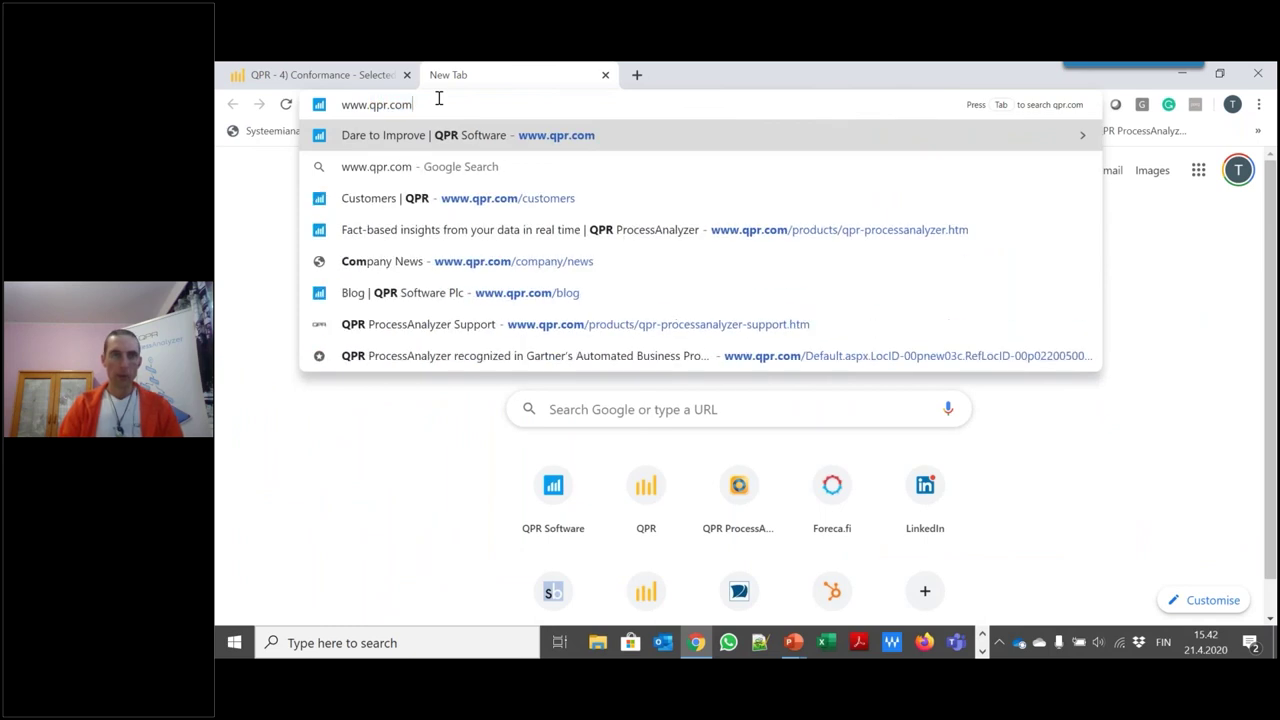
key("Return")
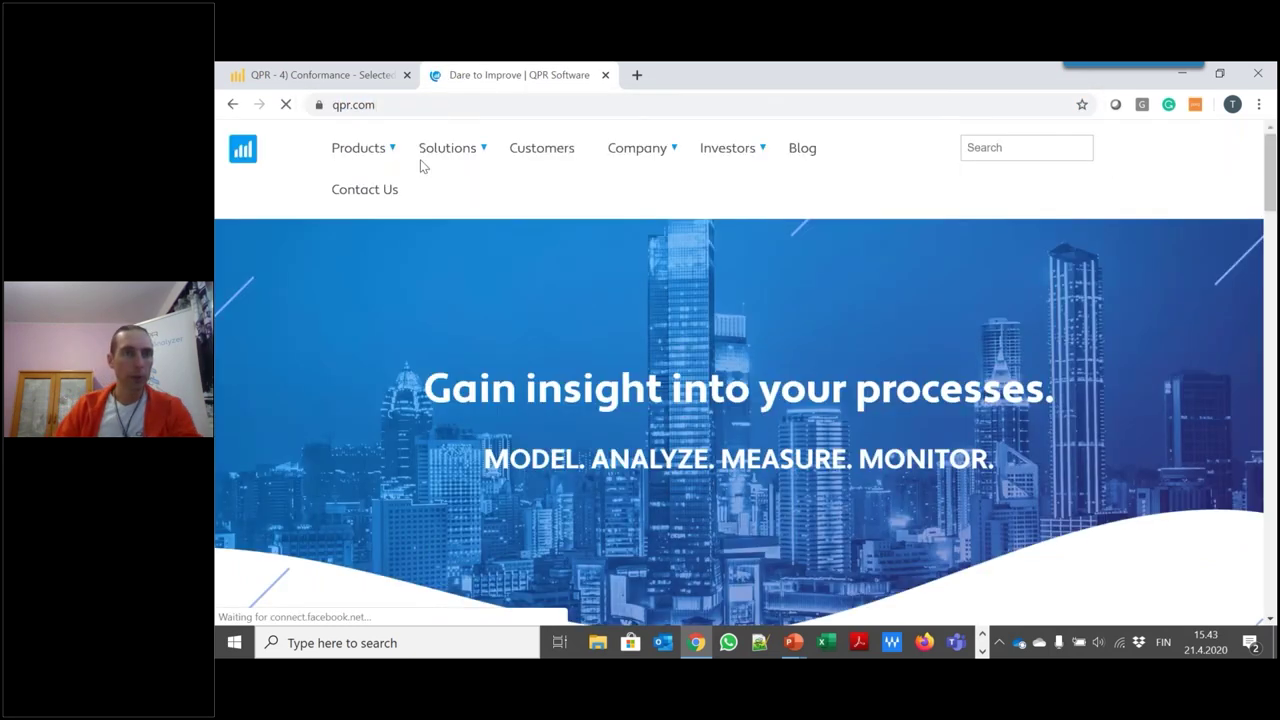
- Open the QPR Connectors product page and examine the connectivity diagram and the list of available connectors
mouse_move(358, 148)
left_click(386, 314)
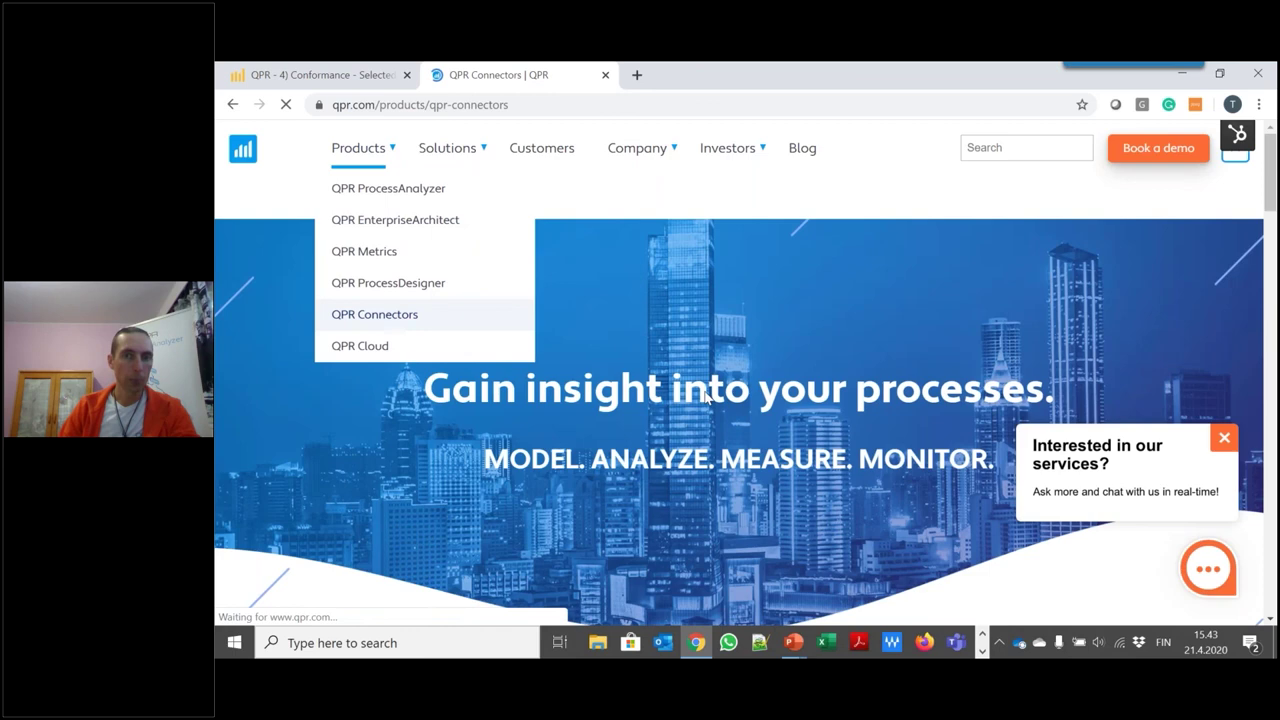
scroll(723, 309, "down", 10)
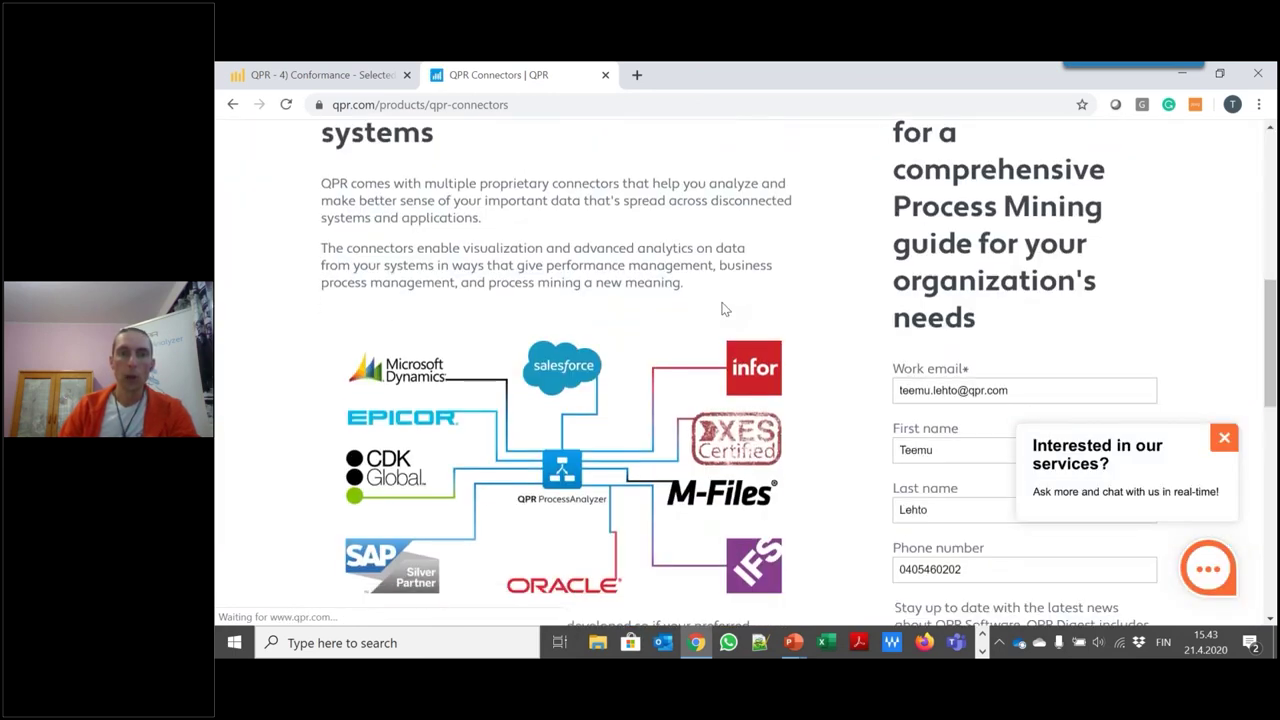
scroll(680, 344, "down", 3)
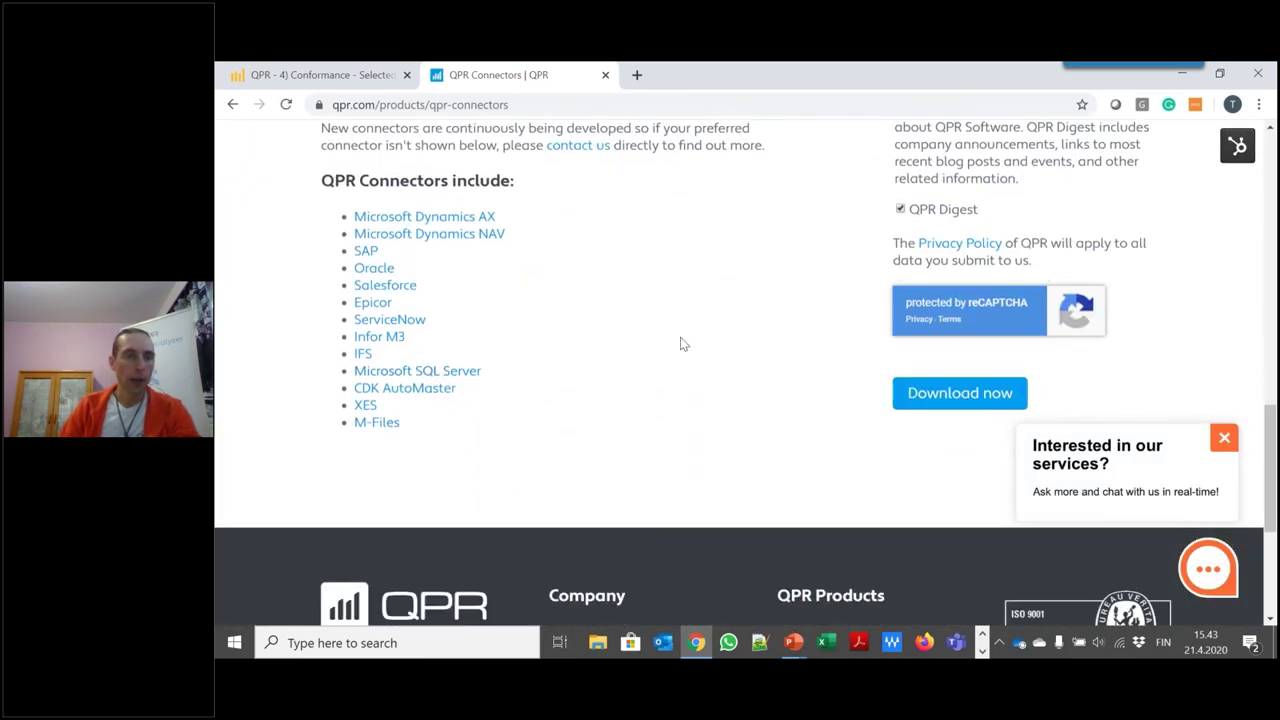
scroll(672, 380, "up", 12)
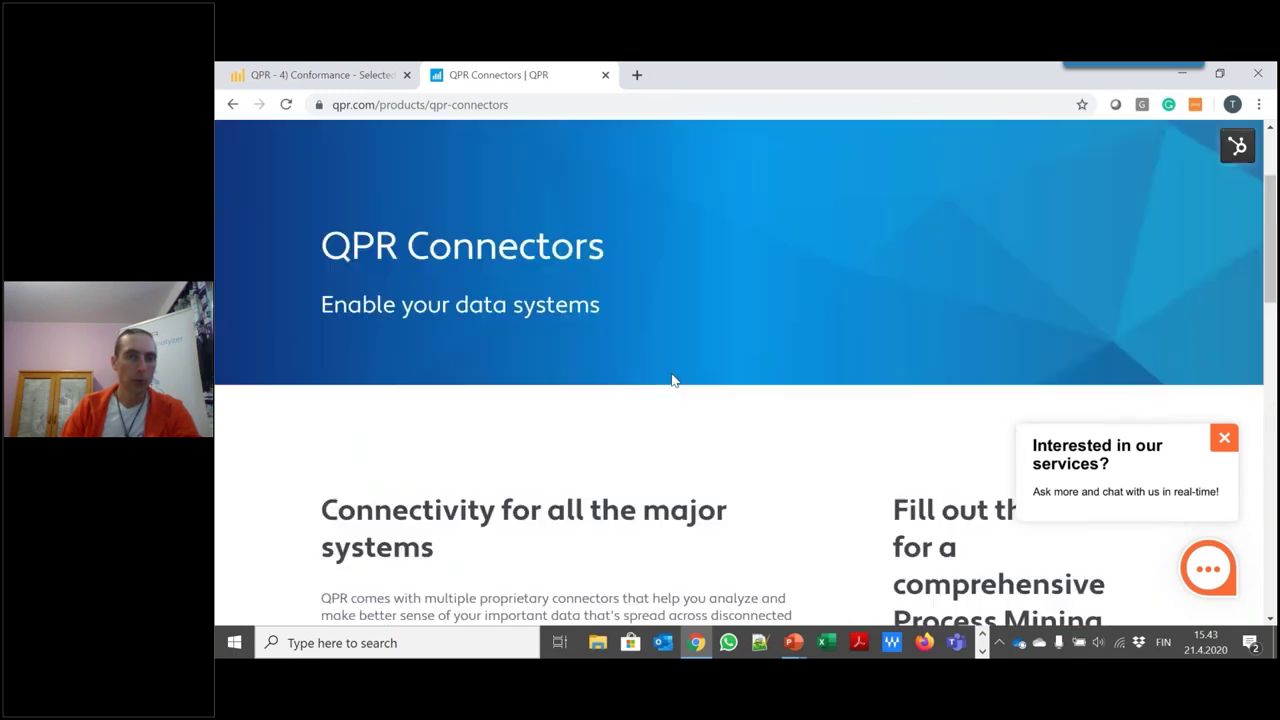
scroll(697, 450, "down", 10)
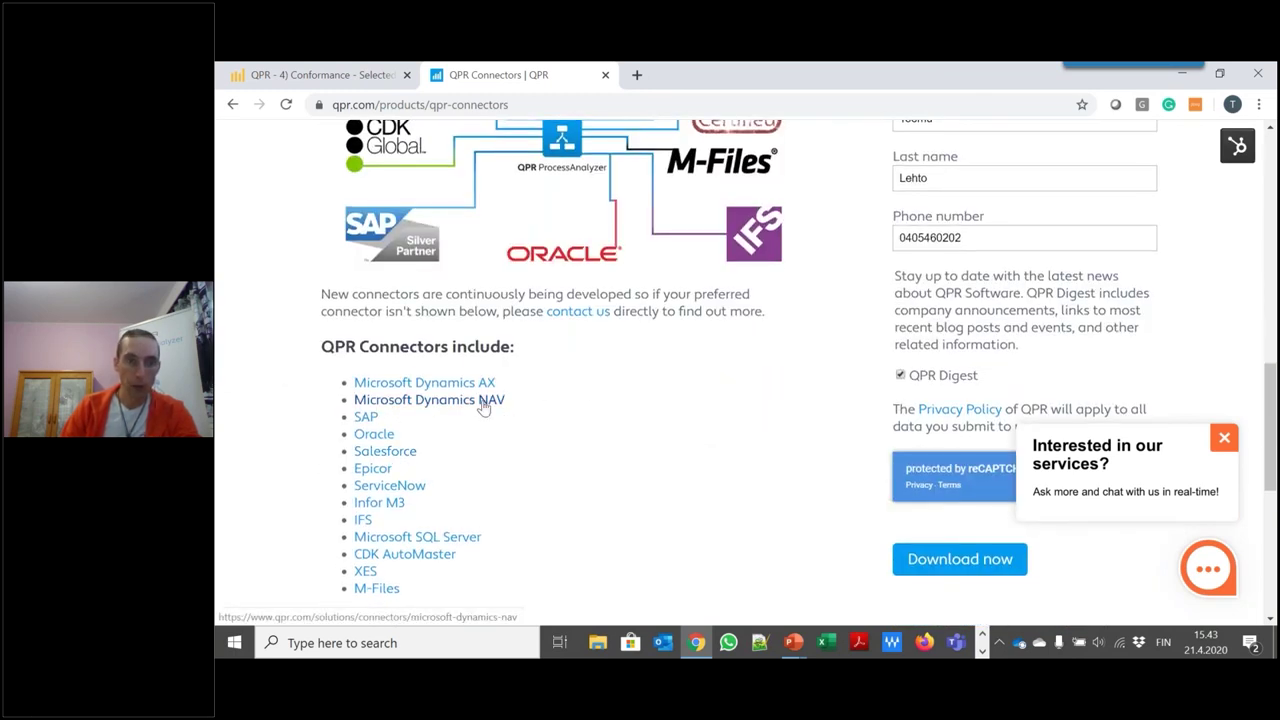
scroll(618, 415, "up", 1)
scroll(618, 415, "up", 9)
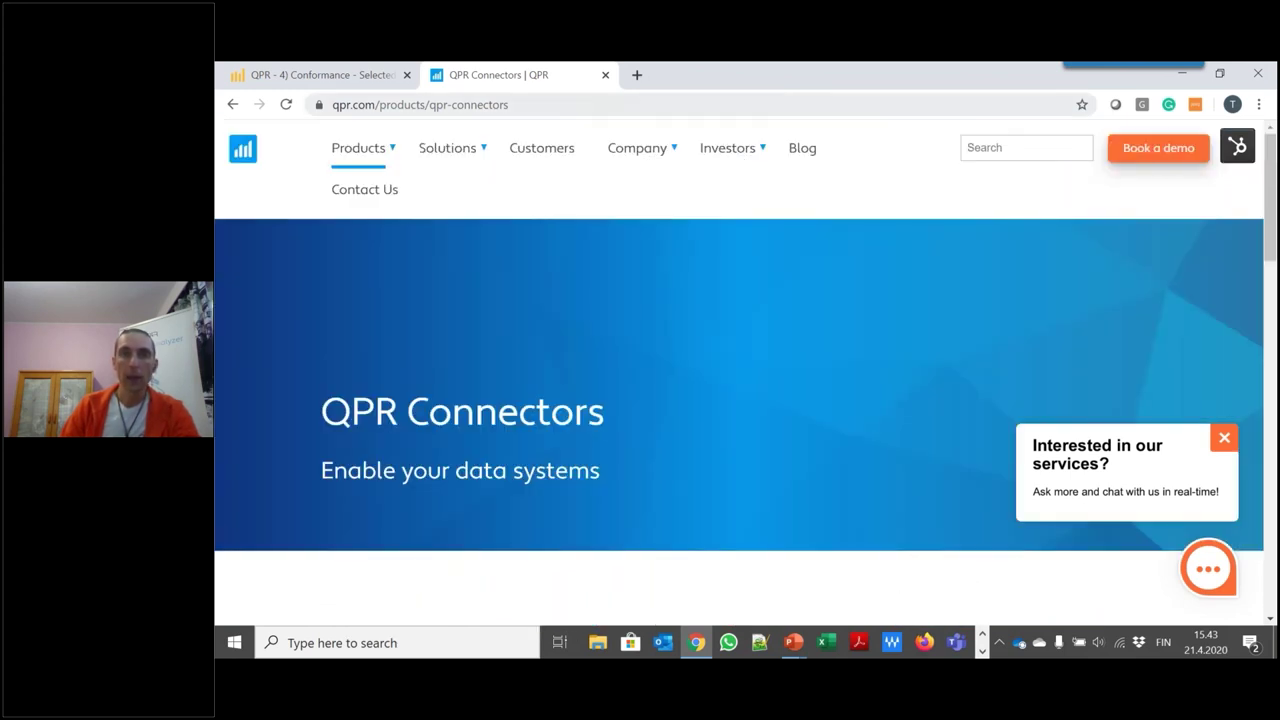
- Open the QPR Blog and look through its recent process mining posts
left_click(802, 147)
scroll(614, 455, "down", 1)
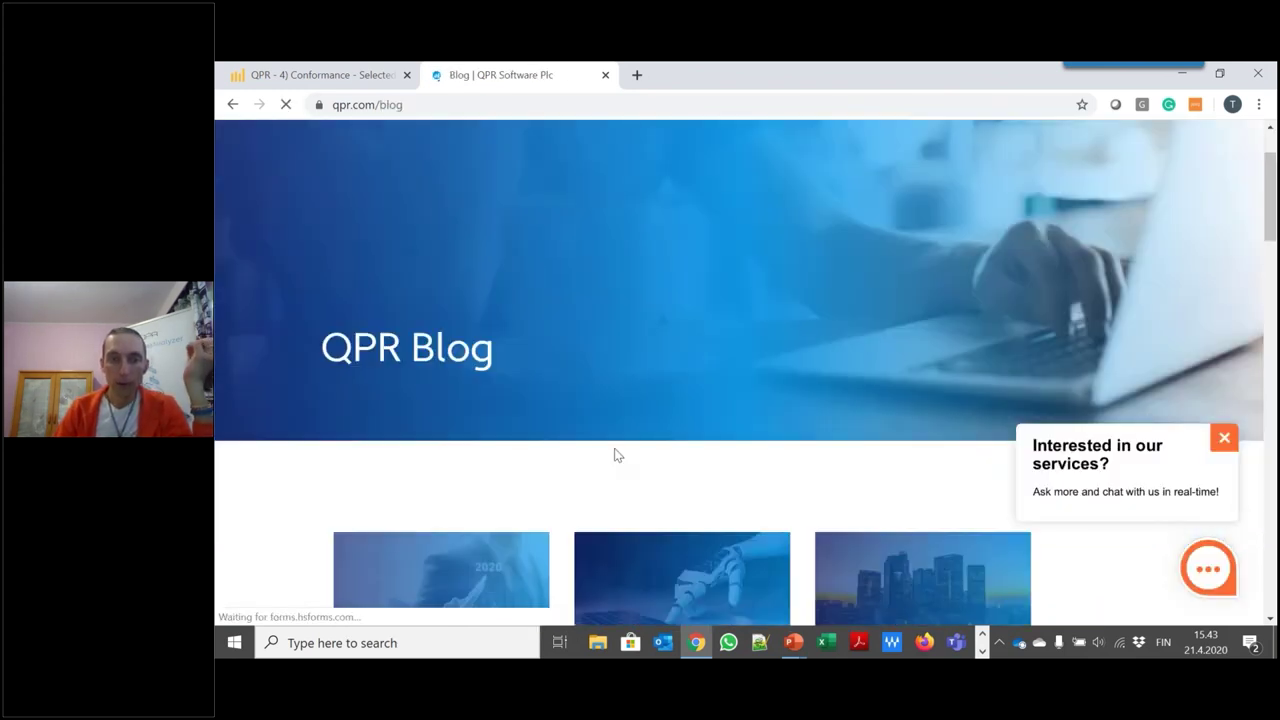
scroll(614, 455, "down", 3)
scroll(614, 455, "up", 3)
scroll(614, 455, "down", 1)
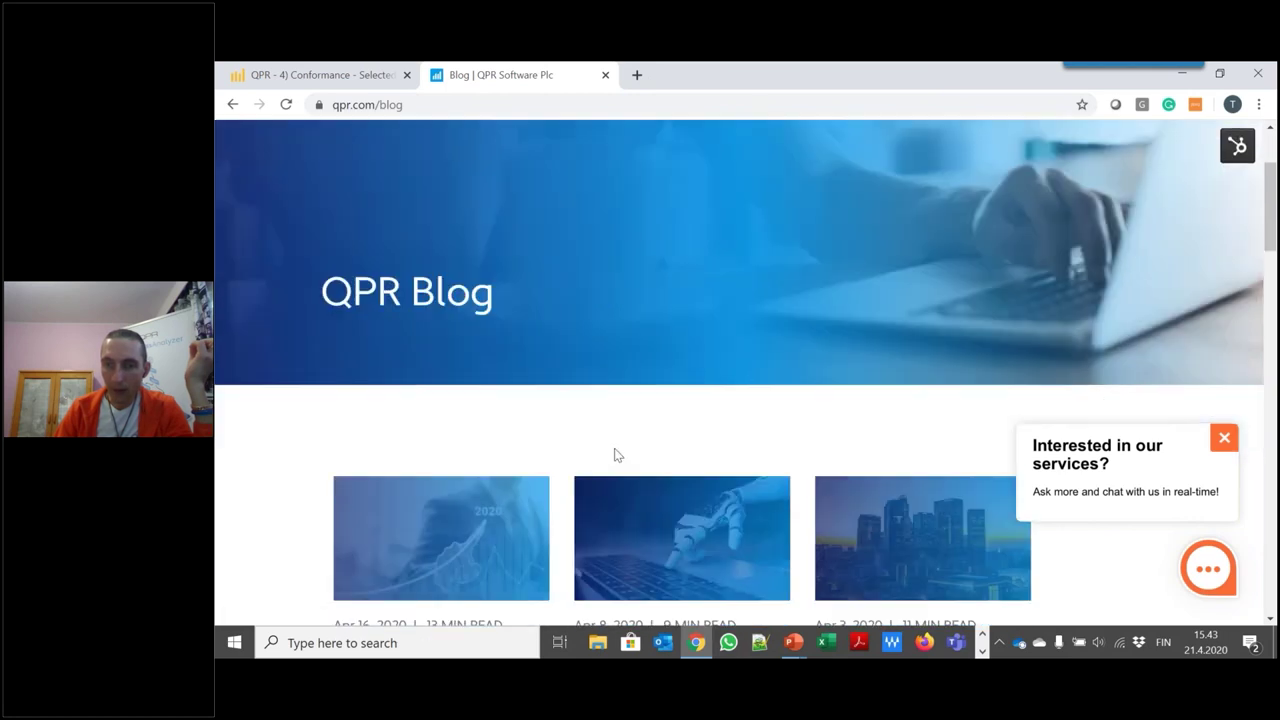
scroll(614, 455, "down", 3)
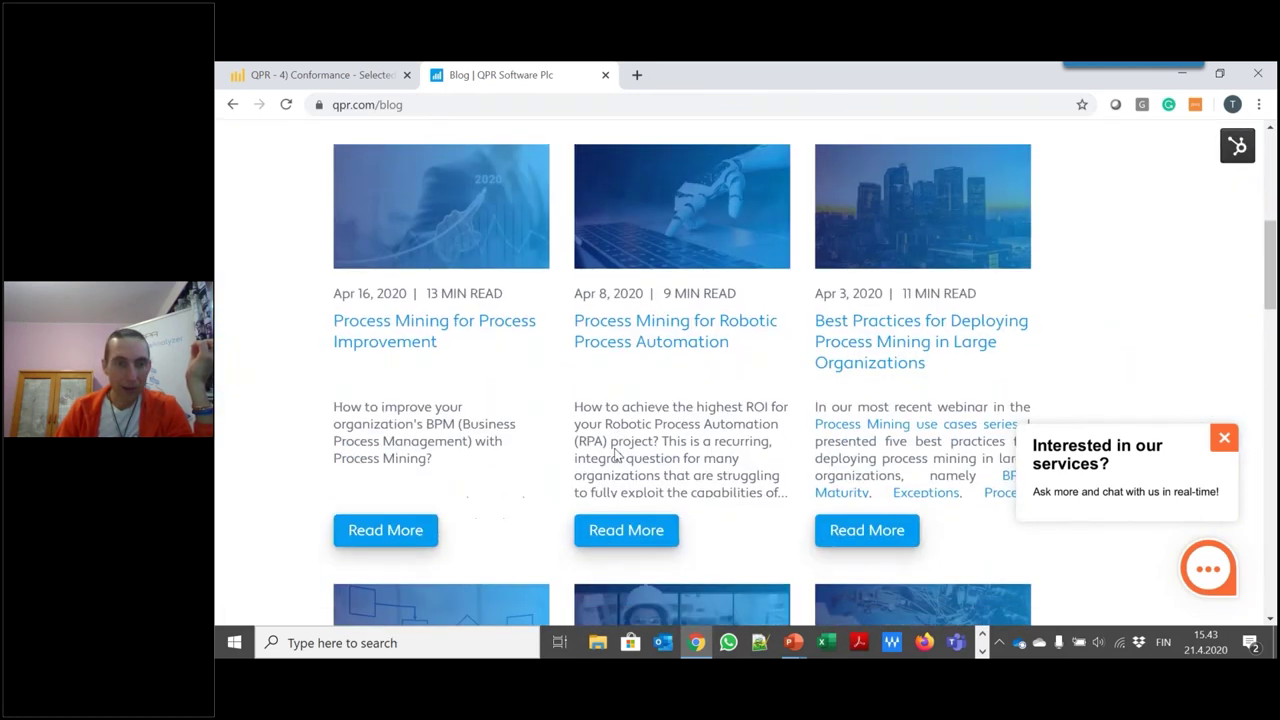
scroll(614, 452, "down", 3)
scroll(614, 452, "up", 2)
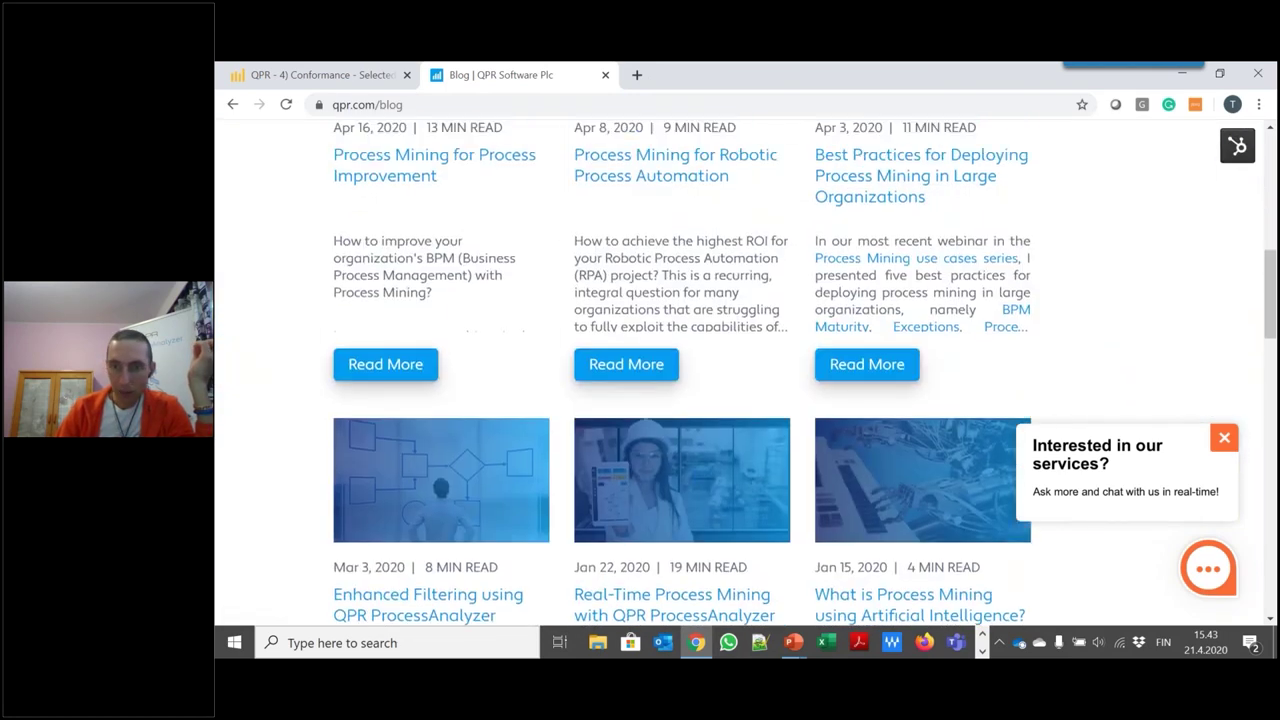
- Open the post Real-Time Process Mining with QPR ProcessAnalyzer 2020.1, find its Data Systems, Extract, Transform and Load diagram, and collapse the chat window
scroll(690, 460, "down", 1)
left_click(696, 521)
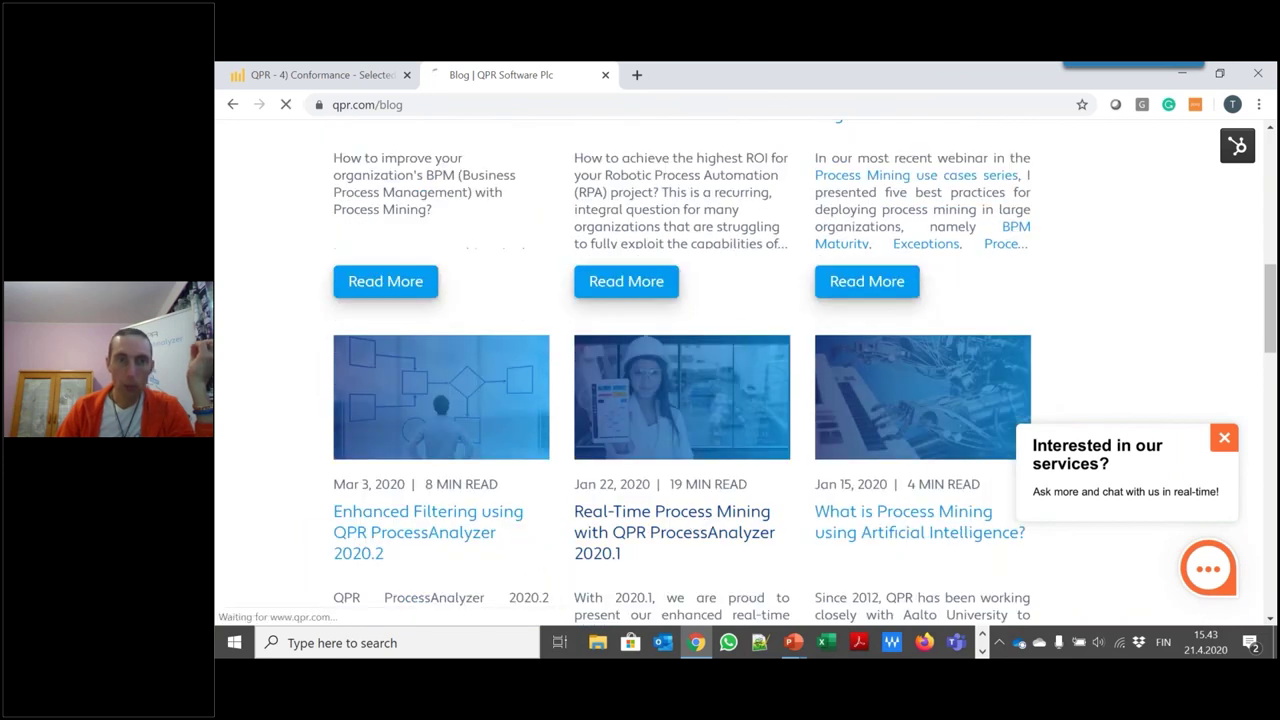
scroll(547, 418, "down", 1)
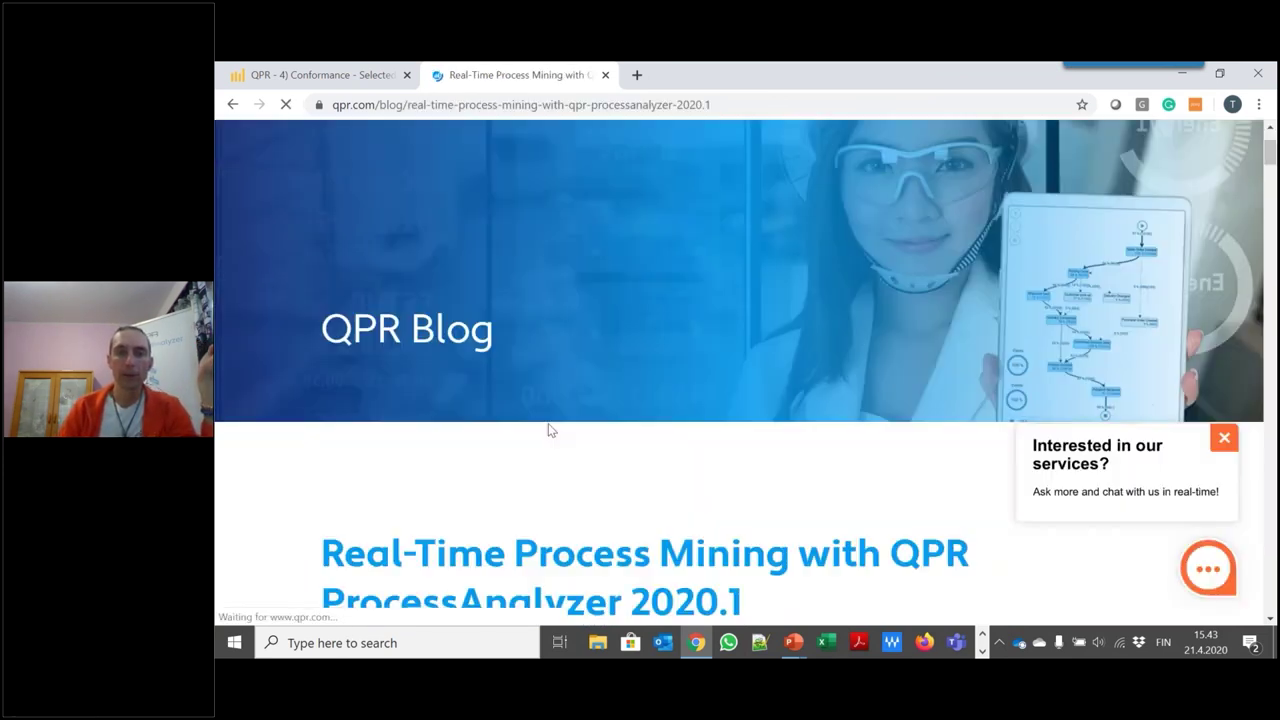
scroll(548, 430, "down", 15)
scroll(673, 256, "down", 8)
scroll(673, 256, "up", 2)
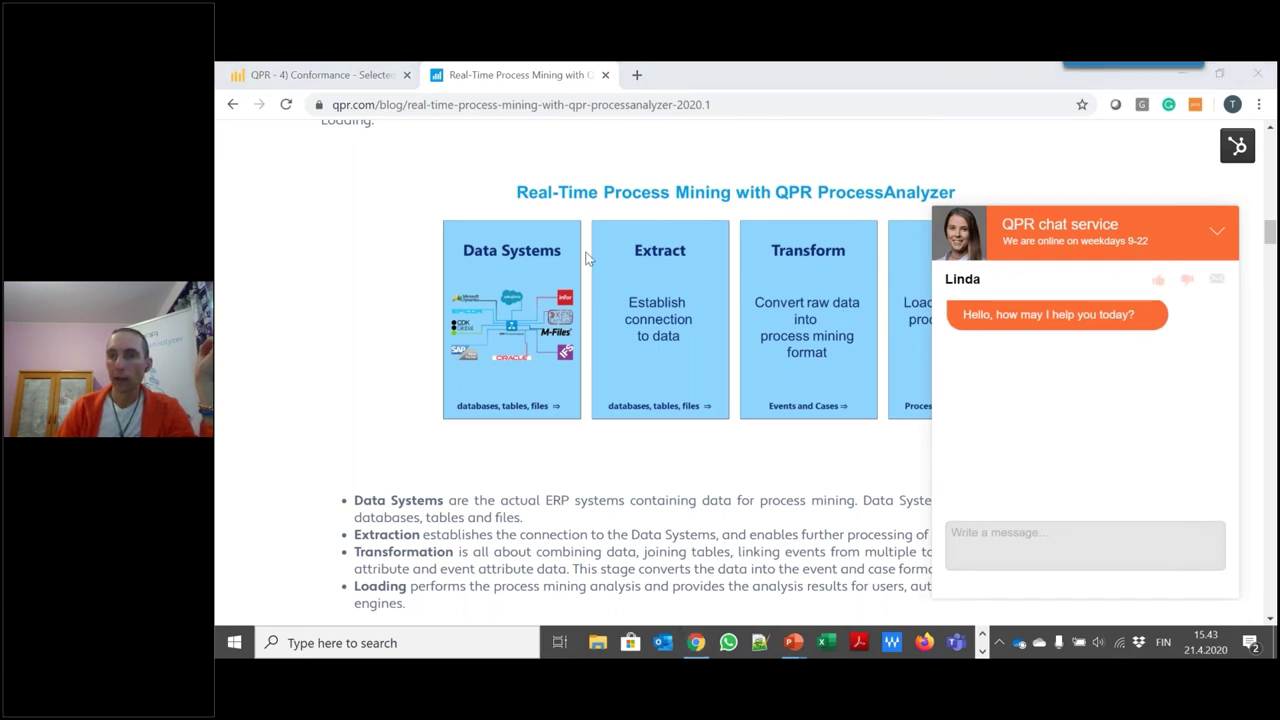
left_click(1217, 231)
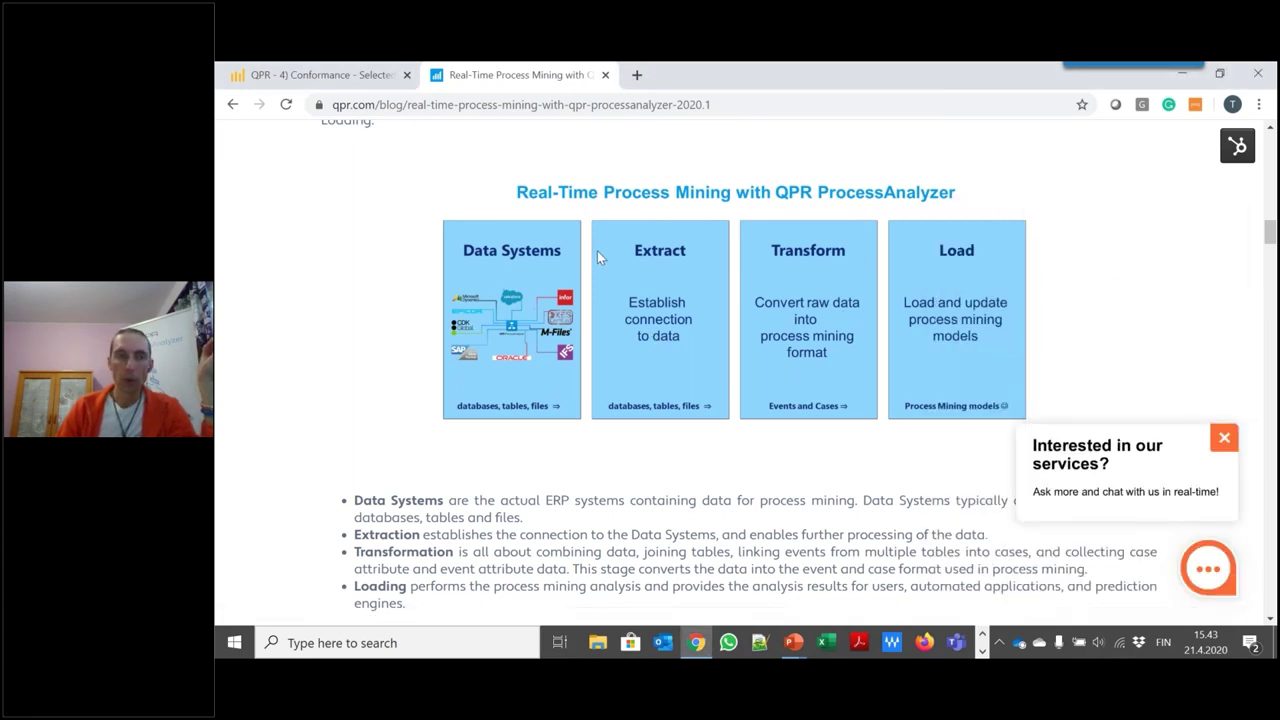